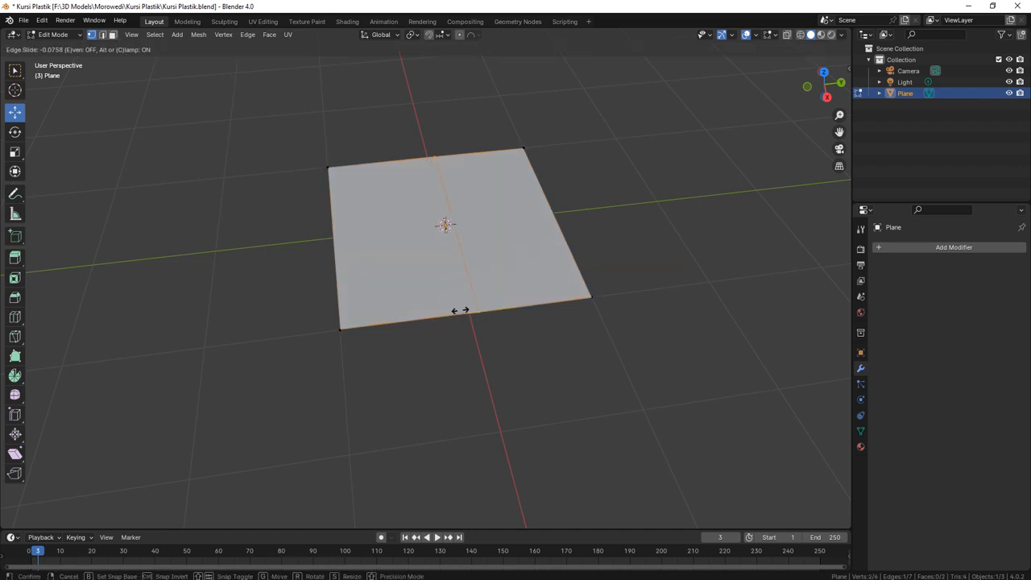
right_click(456, 310)
key(ctrl+z)
key(ctrl+e)
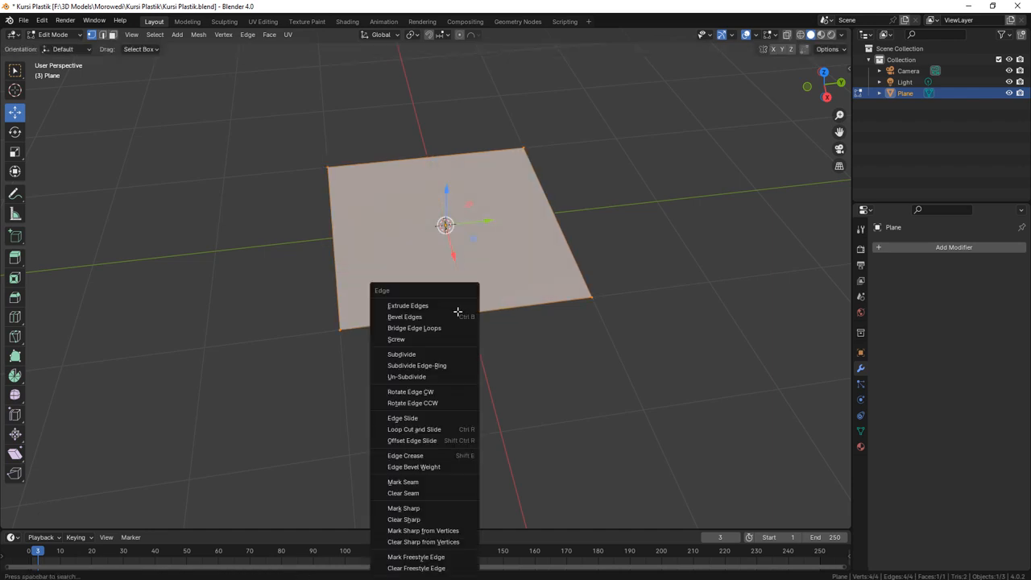
key(Escape)
Add six evenly spaced, unslid loop cuts across the plane along the X direction and deselect everything.
key(ctrl+r)
scroll(458, 312, up, 1)
scroll(457, 312, up, 2)
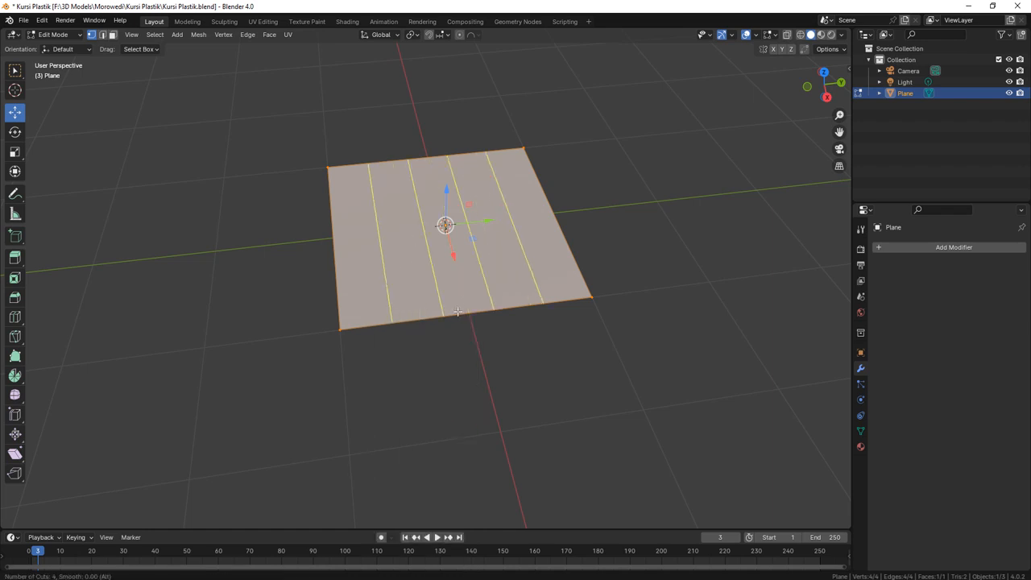
scroll(457, 312, up, 1)
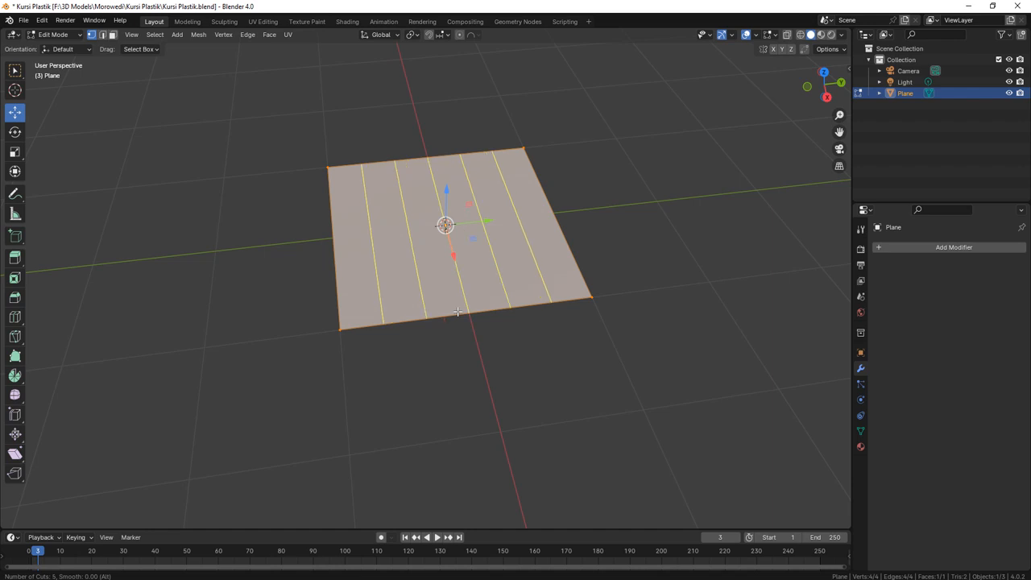
scroll(458, 312, up, 1)
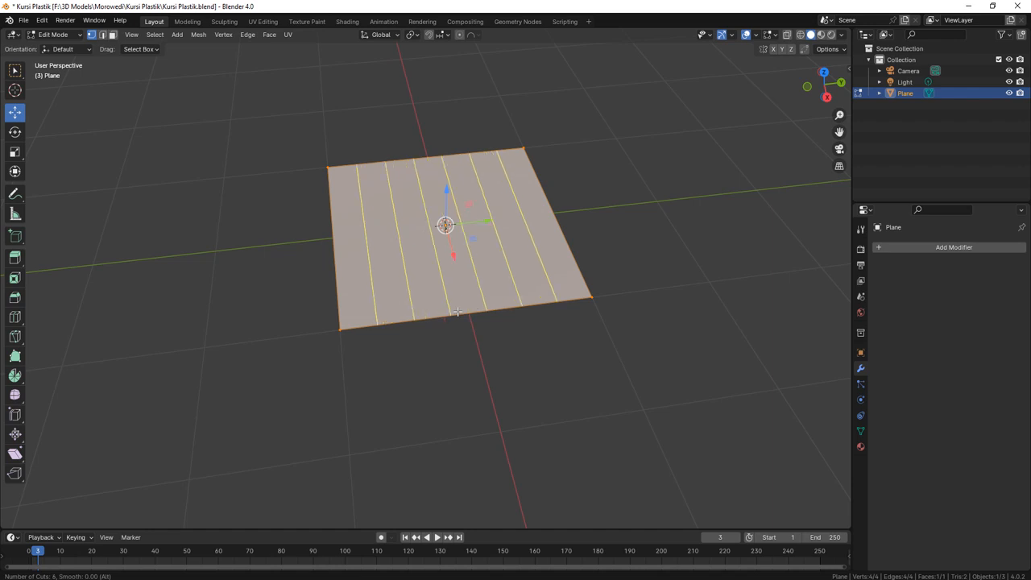
click(454, 318)
right_click(453, 317)
middle_drag(462, 320, 419, 325)
key(alt+a)
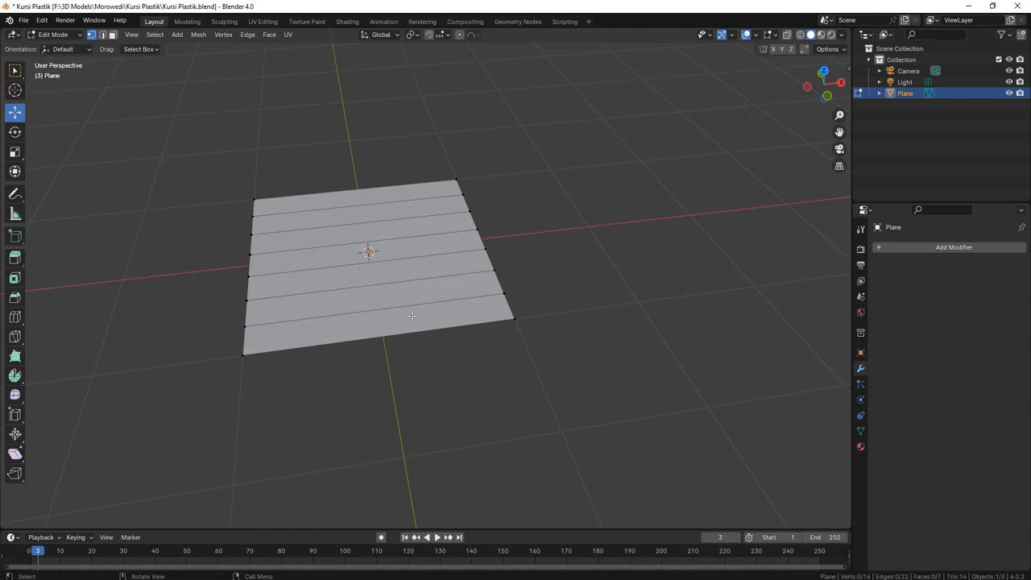
Add six evenly spaced loop cuts perpendicular to the existing ones, dividing the plane into a 7 × 7 grid.
key(ctrl+r)
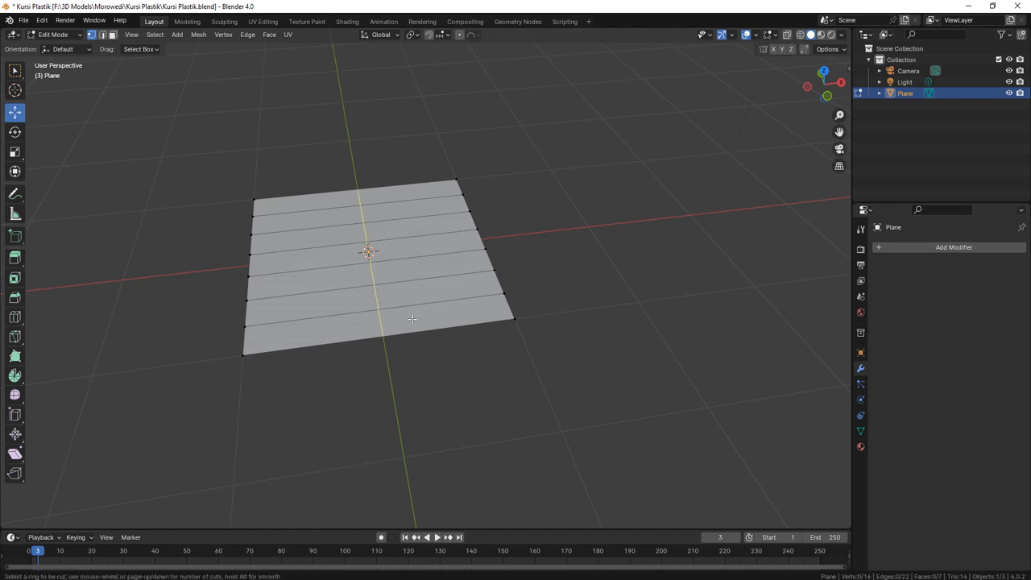
scroll(396, 332, up, 2)
scroll(396, 332, up, 4)
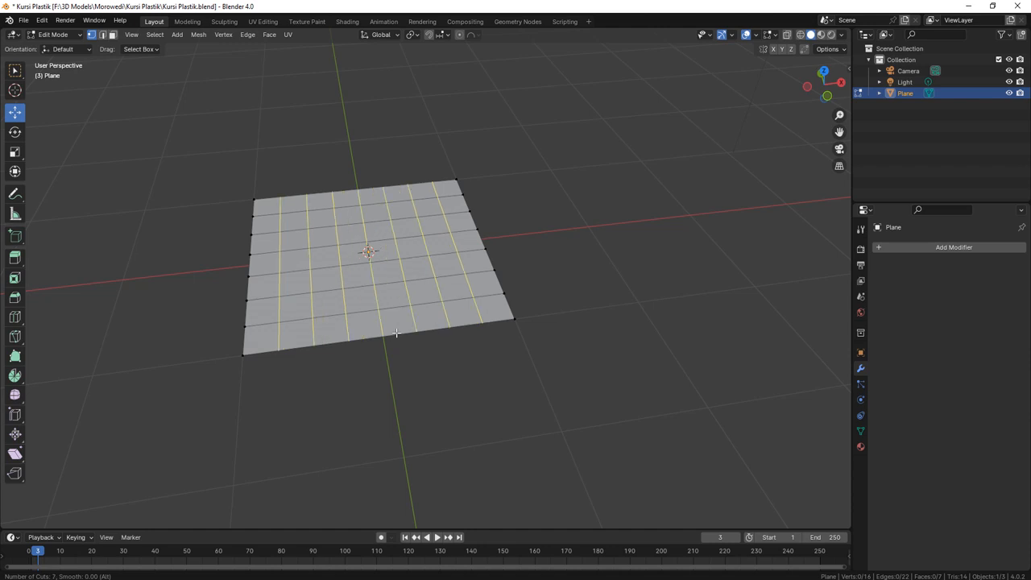
scroll(397, 332, down, 1)
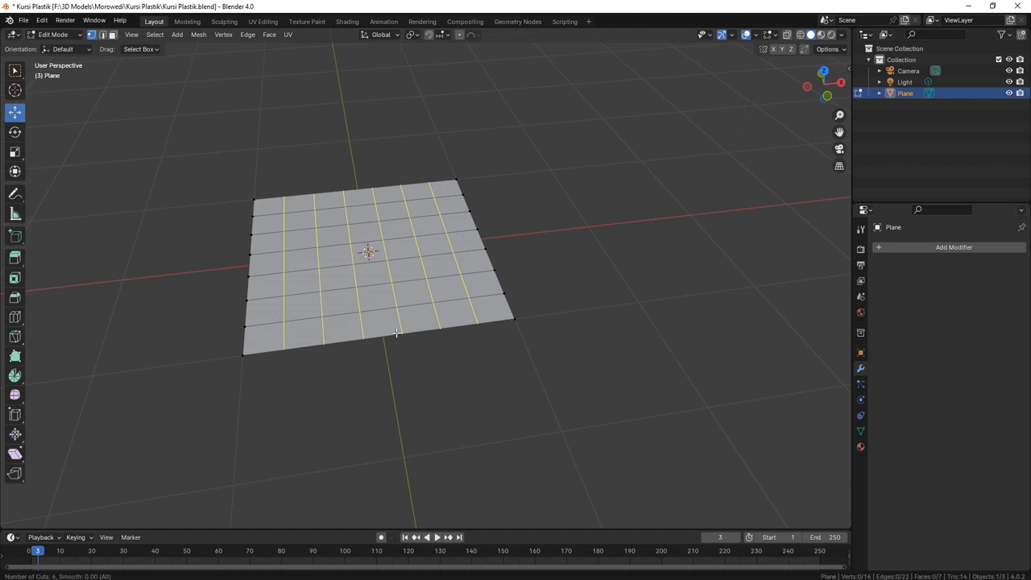
click(396, 332)
right_click(397, 332)
Delete the two corner vertices at the rear edge of the gridded plane.
middle_drag(396, 333, 449, 357)
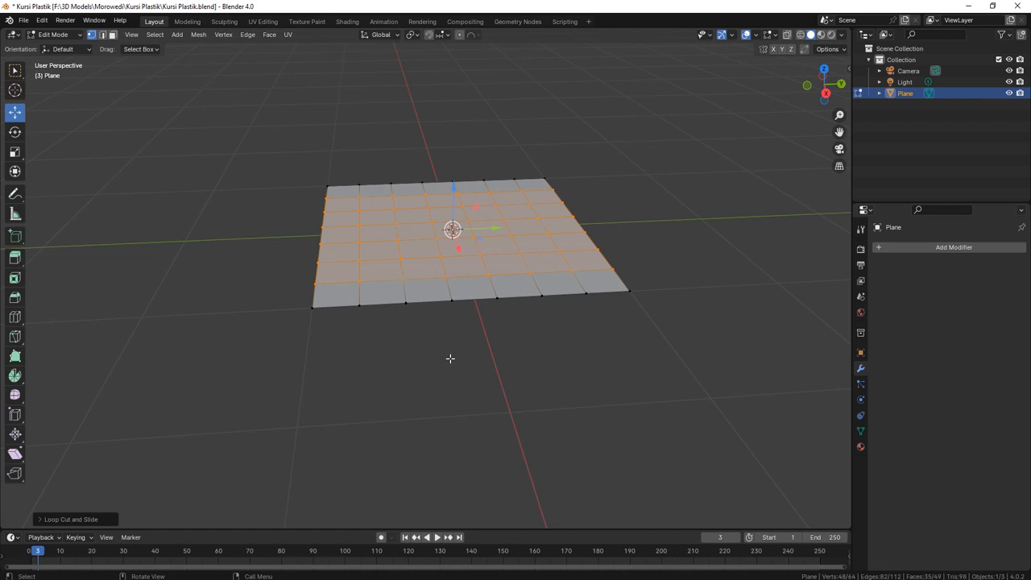
middle_drag(451, 358, 455, 365)
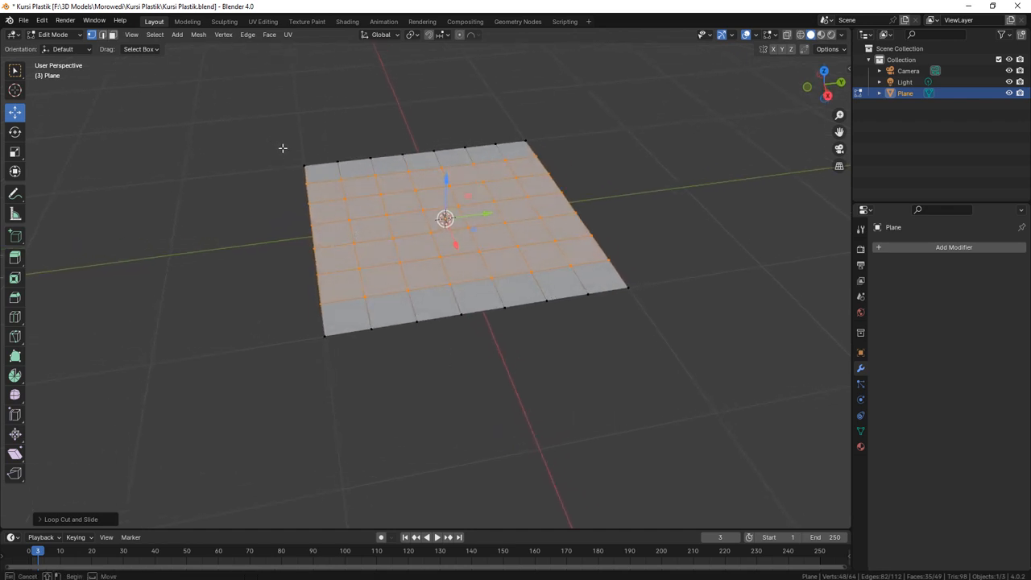
click(304, 166)
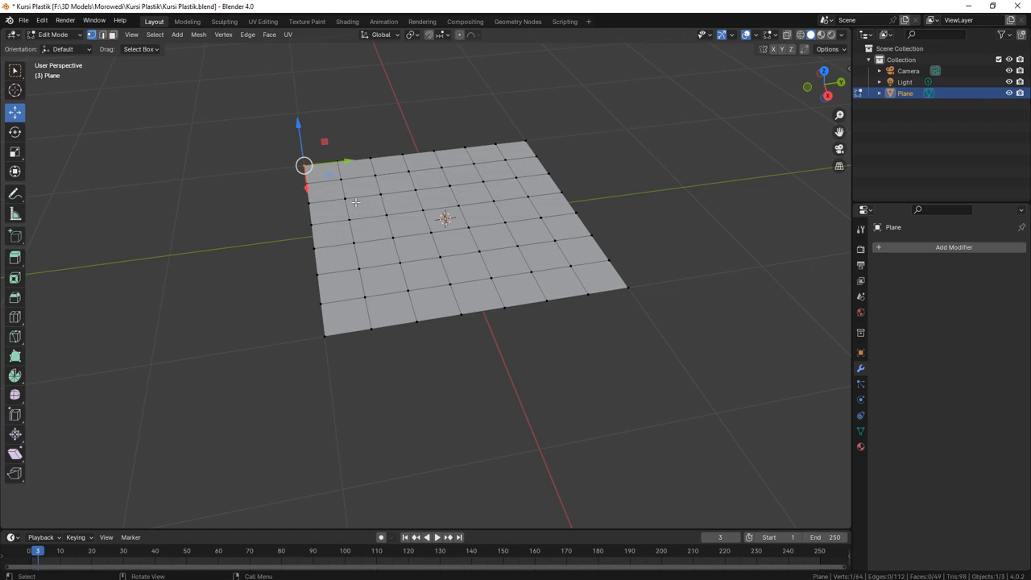
shift+click(527, 141)
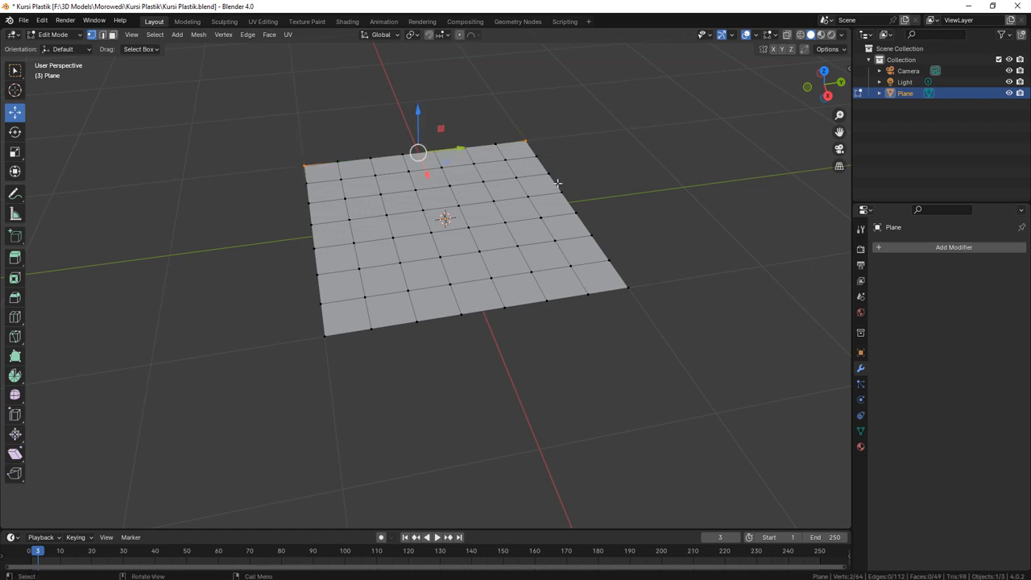
key(x)
click(556, 184)
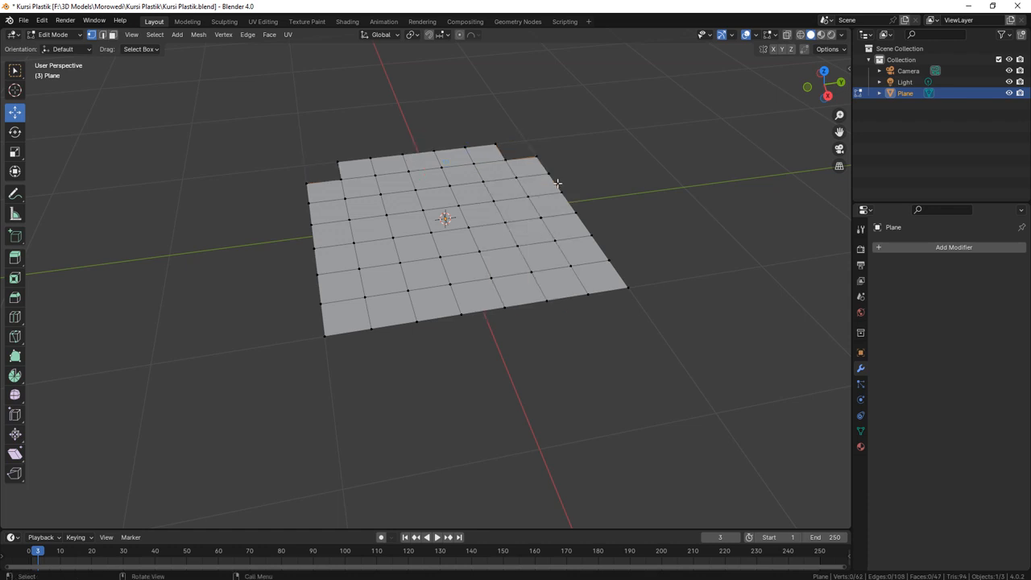
Extrude the five rear edges between the corner notches straight up from the seat to form the backrest.
mouse_move(467, 212)
middle_down()
mouse_move(446, 212)
mouse_move(450, 219)
middle_up()
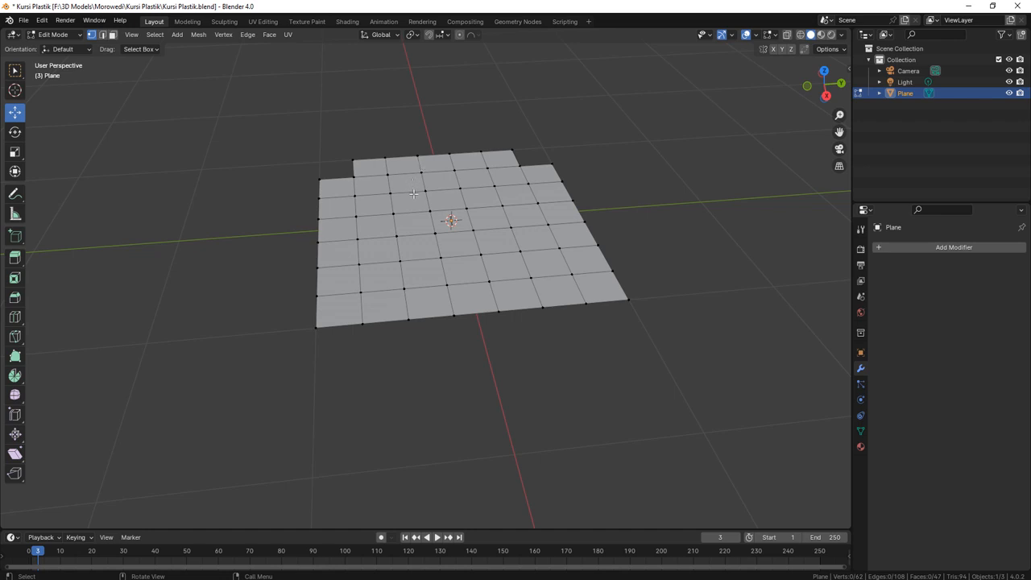
key(2)
click(376, 159)
shift+click(407, 156)
shift+click(435, 155)
shift+click(466, 153)
shift+click(496, 152)
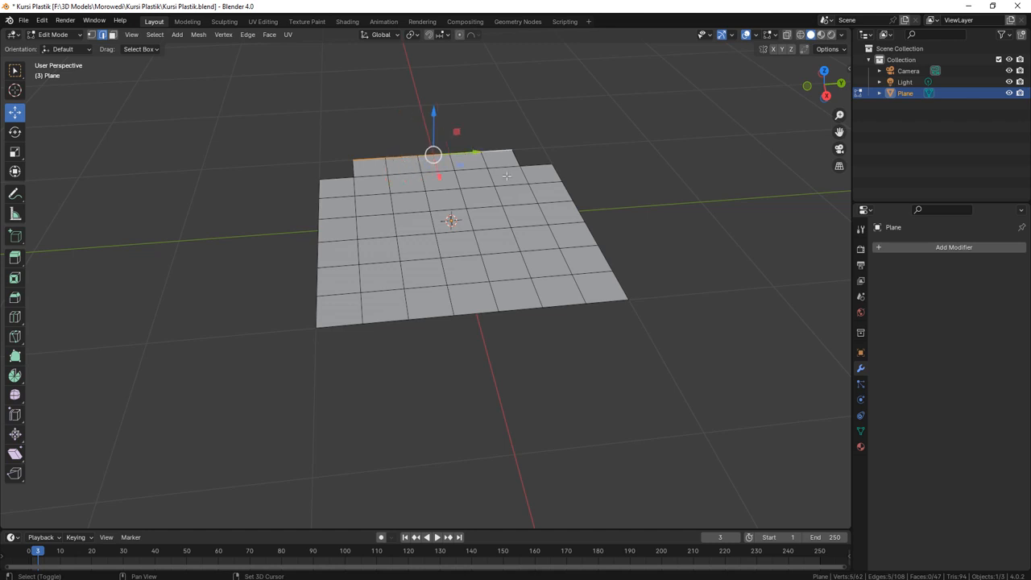
scroll(451, 246, down, 1)
middle_drag(449, 249, 486, 224)
scroll(467, 226, down, 2)
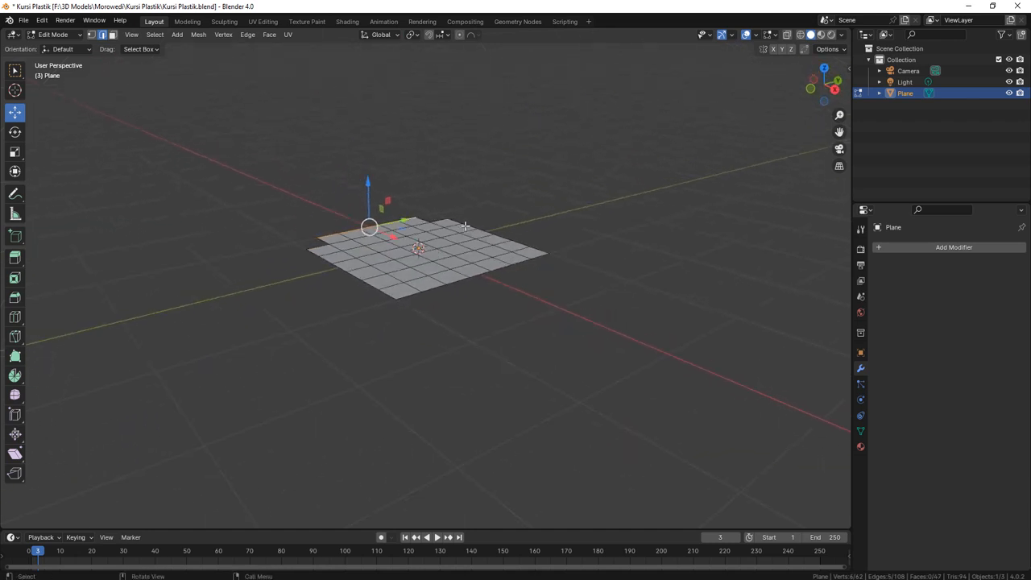
click(835, 91)
key(e)
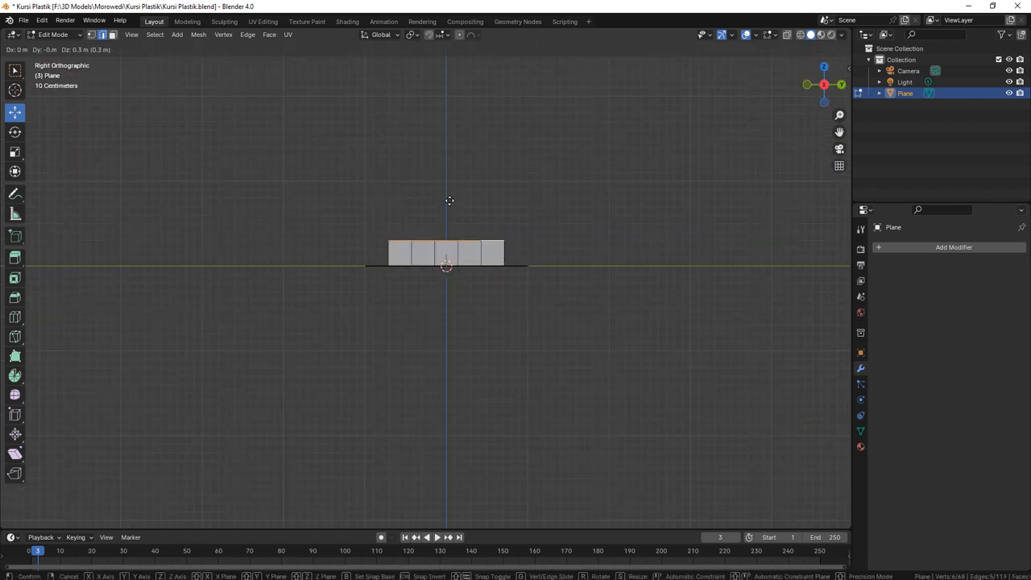
click(451, 111)
Select the two edges at each of the seat's four corners, eight edges in total.
middle_drag(451, 111, 470, 288)
click(337, 226)
shift+click(334, 236)
shift+click(425, 188)
shift+click(441, 189)
shift+click(524, 243)
shift+click(521, 257)
shift+click(393, 307)
shift+click(407, 321)
middle_drag(509, 324, 500, 298)
key(f)
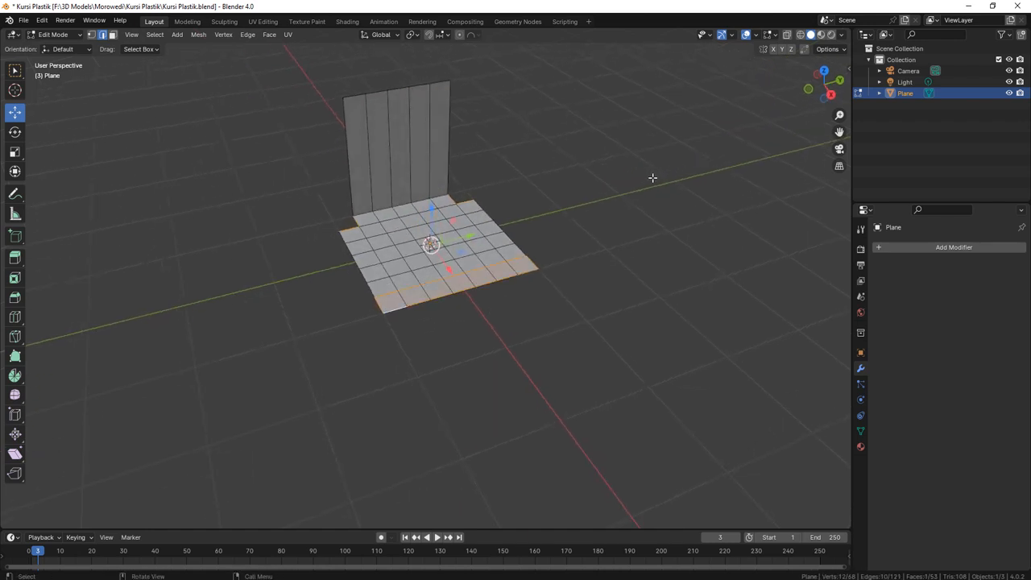
key(ctrl+z)
Extrude the eight selected corner edges straight down about 1.5 m to form four legs, and deselect them.
middle_drag(612, 235, 580, 243)
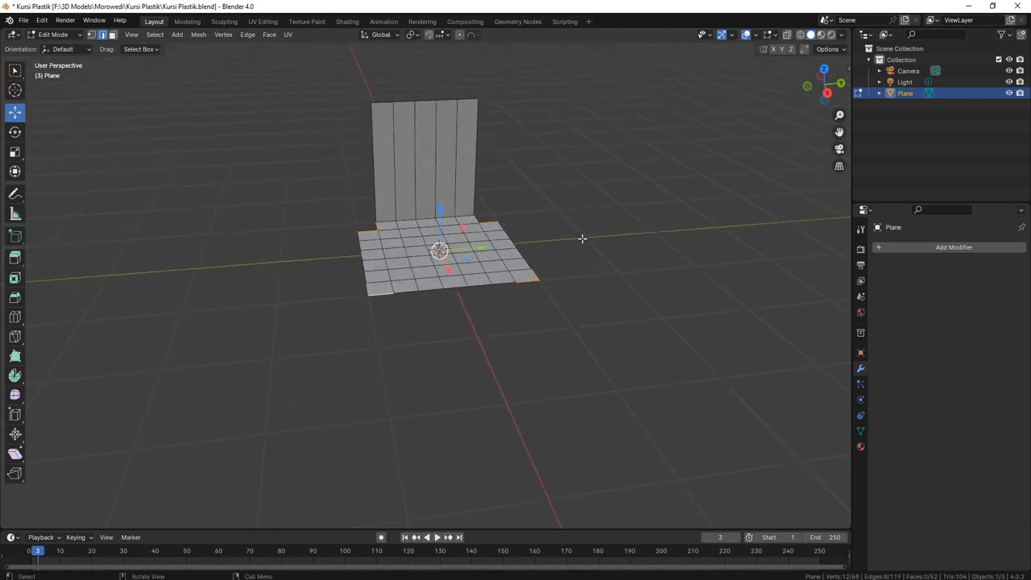
click(827, 92)
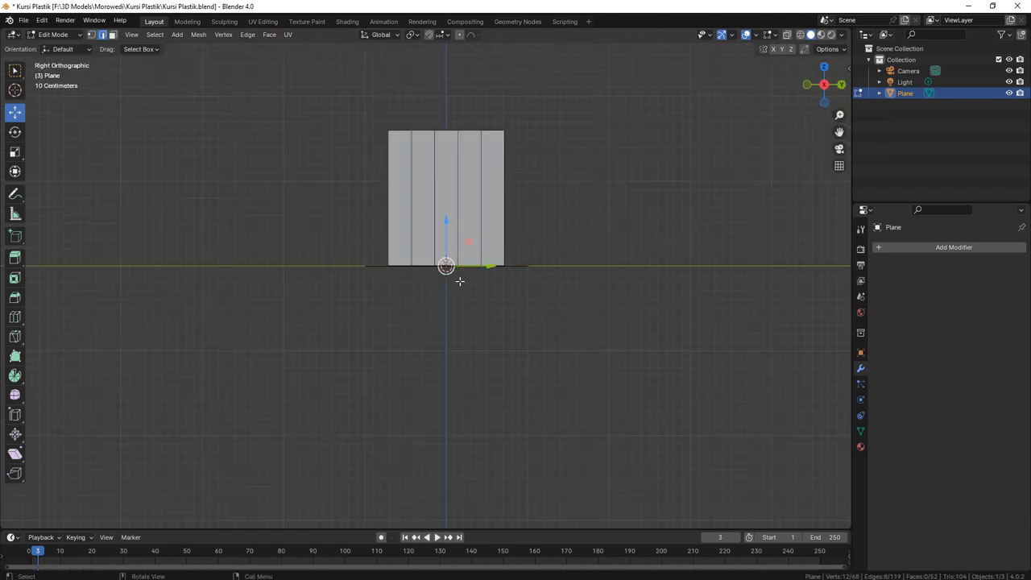
key(e)
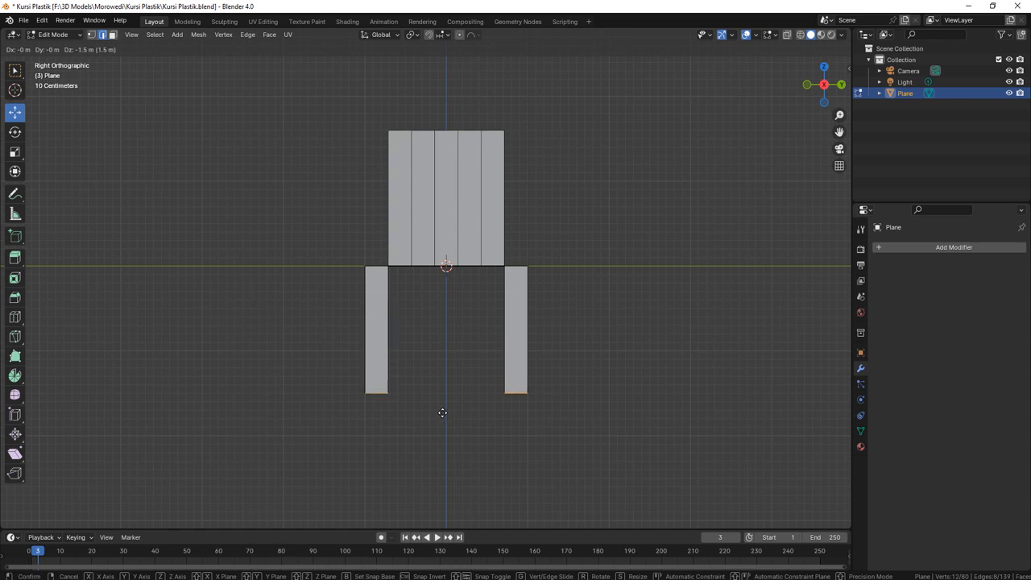
click(442, 412)
right_click(471, 327)
click(316, 310)
Move the backrest's top row of vertices slightly backward so the backrest leans away from the seat.
middle_drag(348, 319, 354, 251)
key(1)
drag(278, 92, 395, 155)
middle_drag(391, 251, 451, 317)
drag(369, 199, 359, 186)
With X-ray on, lower all the leg-end vertices to lengthen the legs, and raise the backrest's top vertices.
middle_drag(359, 186, 379, 306)
drag(320, 425, 566, 515)
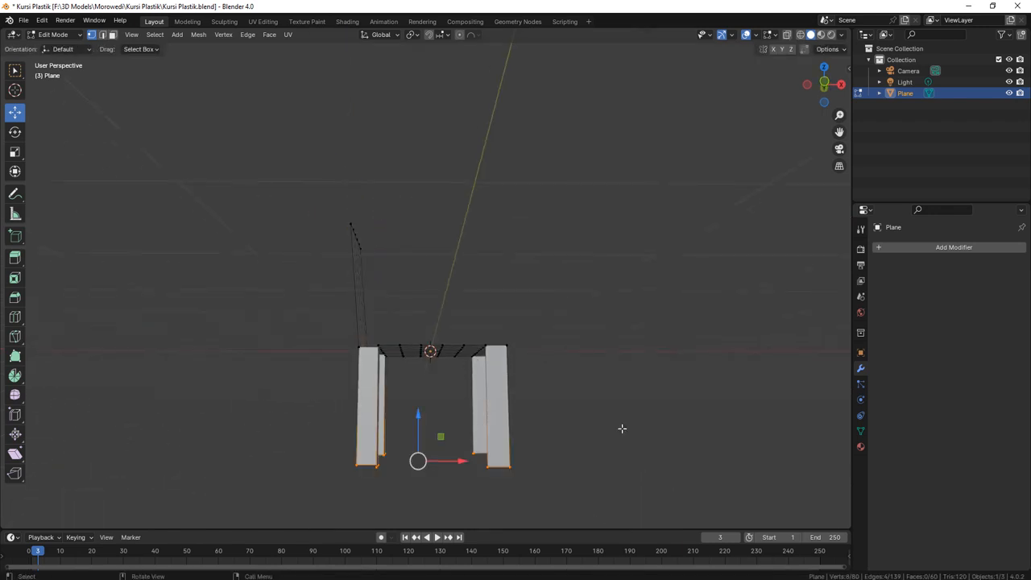
click(787, 35)
drag(298, 440, 600, 529)
scroll(483, 445, down, 3)
middle_drag(486, 448, 489, 467)
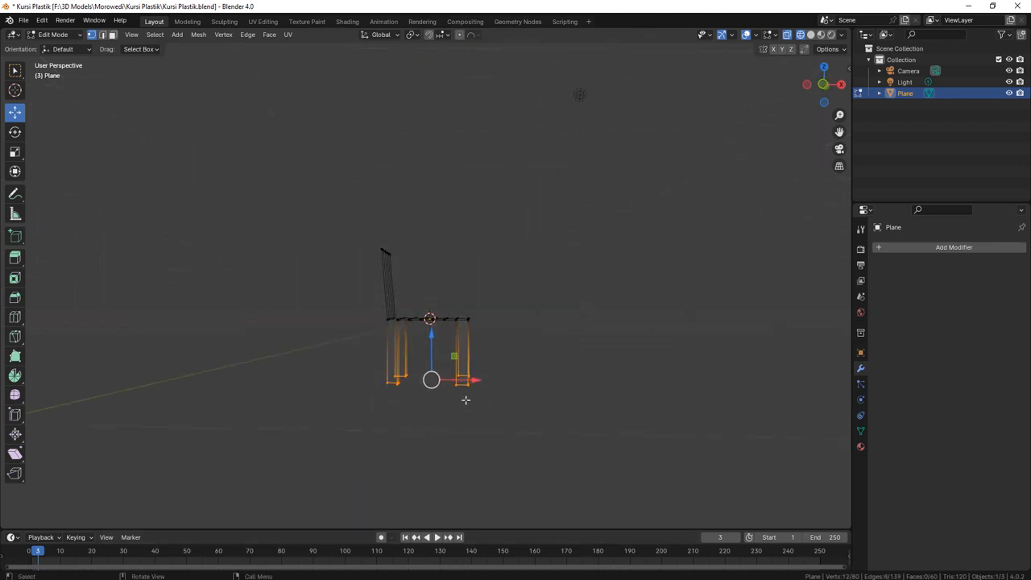
drag(430, 336, 433, 354)
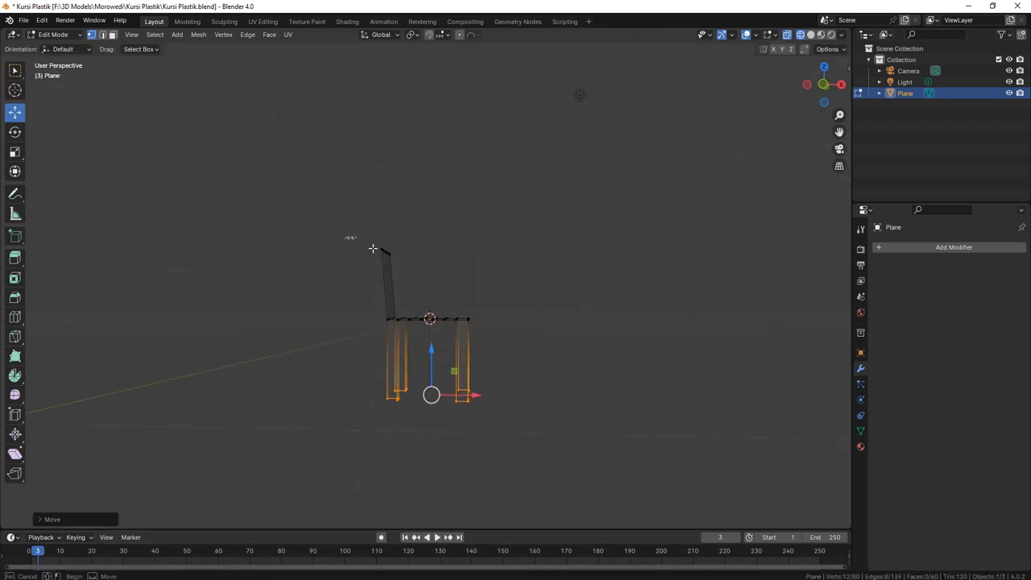
drag(349, 237, 387, 198)
Scale all the leg-end vertices slightly outward in the XY plane to splay the legs, and deselect them.
middle_drag(444, 318, 456, 410)
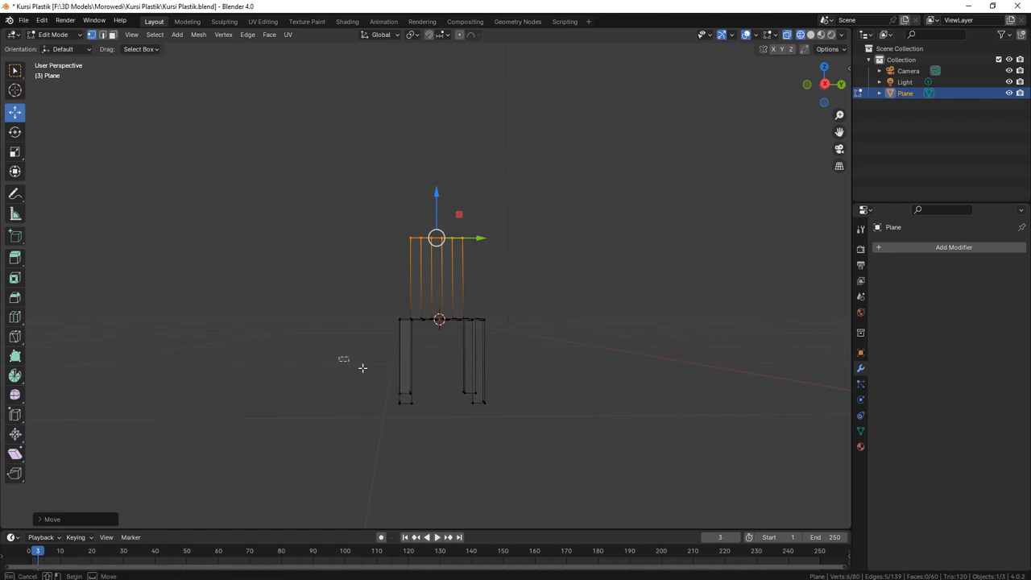
drag(339, 355, 551, 452)
middle_drag(513, 429, 496, 445)
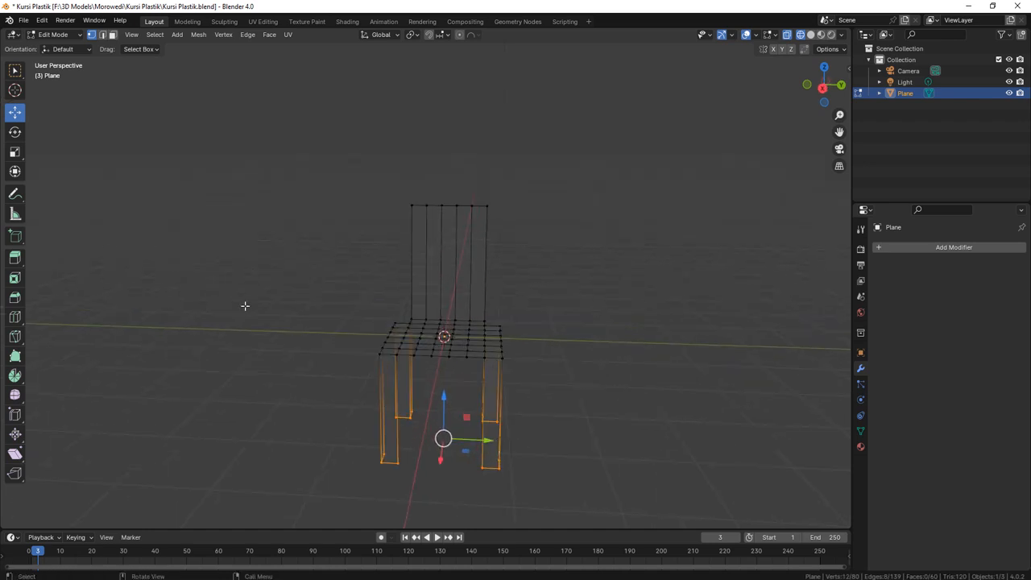
click(15, 150)
drag(467, 451, 470, 454)
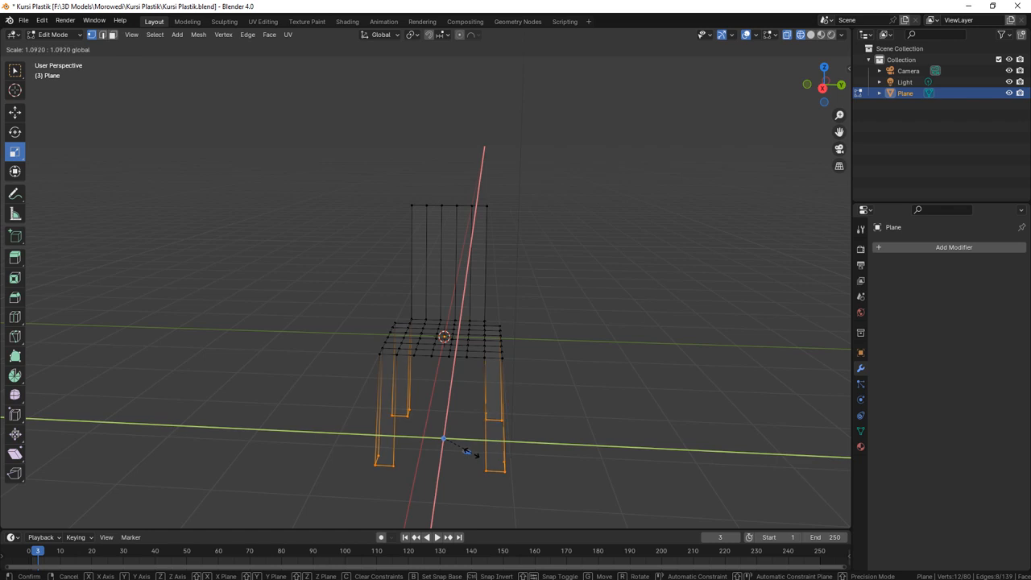
drag(468, 452, 466, 451)
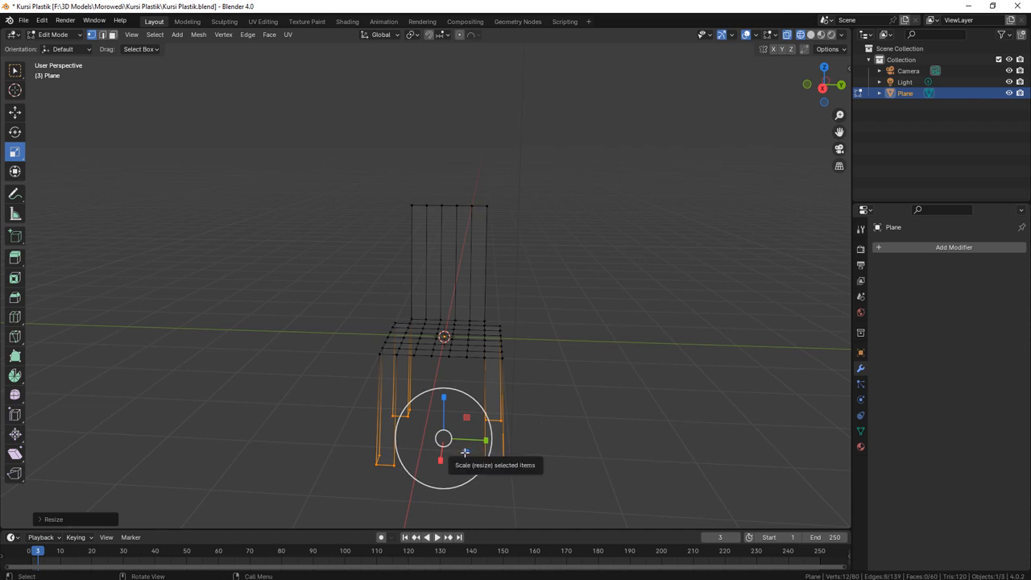
click(562, 456)
middle_drag(571, 390, 437, 170)
drag(438, 176, 483, 207)
key(ctrl+z)
key(ctrl+z)
Raise the four inner vertices of the backrest's top edge slightly on Z to give it an arched outline.
drag(419, 168, 501, 203)
click(15, 112)
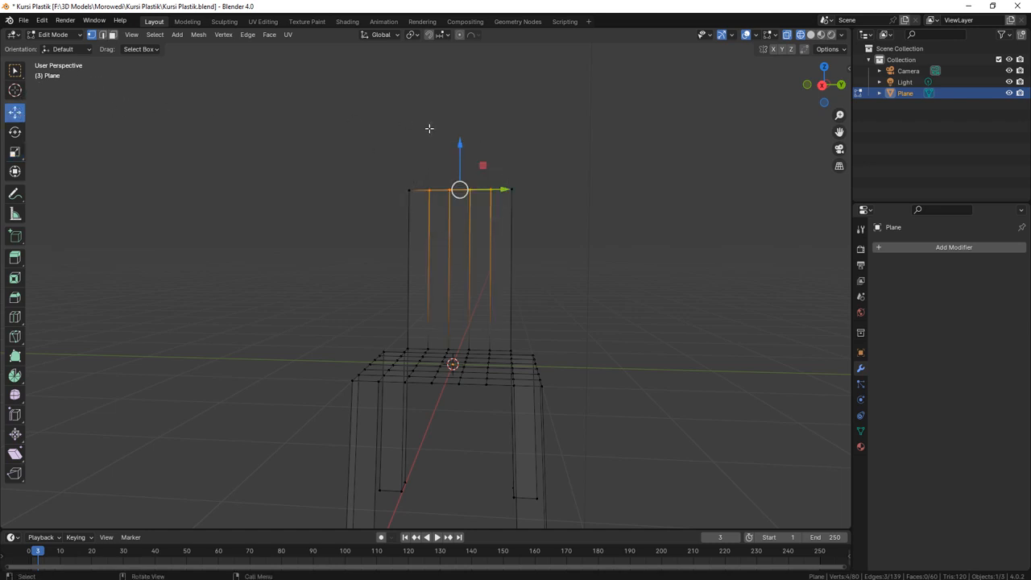
mouse_move(460, 144)
mouse_down()
mouse_move(479, 194)
mouse_move(460, 137)
mouse_up()
click(575, 247)
Select the five faces that form a cross in the middle of the seat.
middle_drag(575, 247, 457, 322)
key(3)
click(456, 329)
shift+click(457, 321)
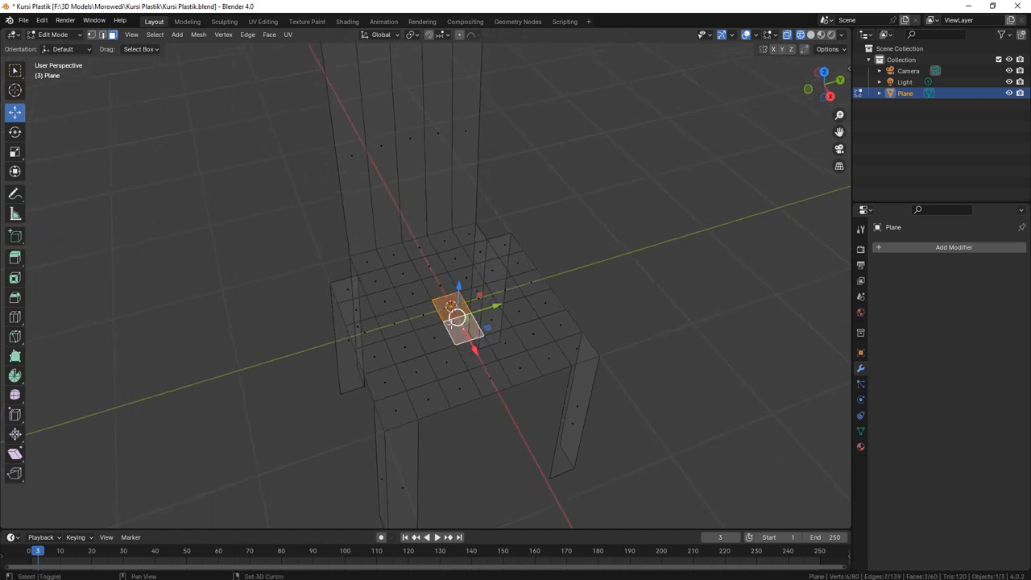
shift+click(423, 314)
shift+click(437, 285)
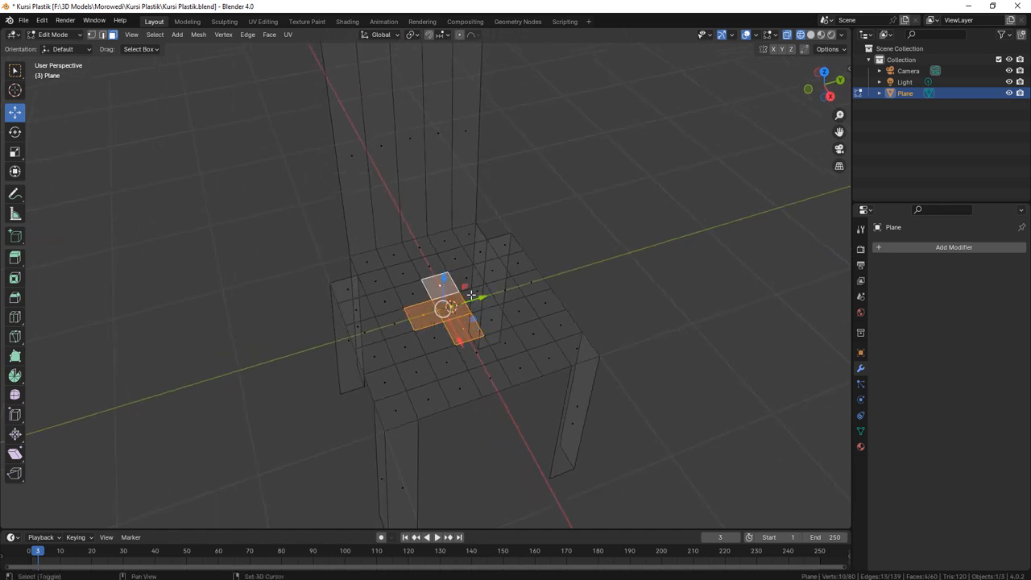
shift+click(476, 285)
shift+click(486, 280)
middle_drag(503, 294, 500, 336)
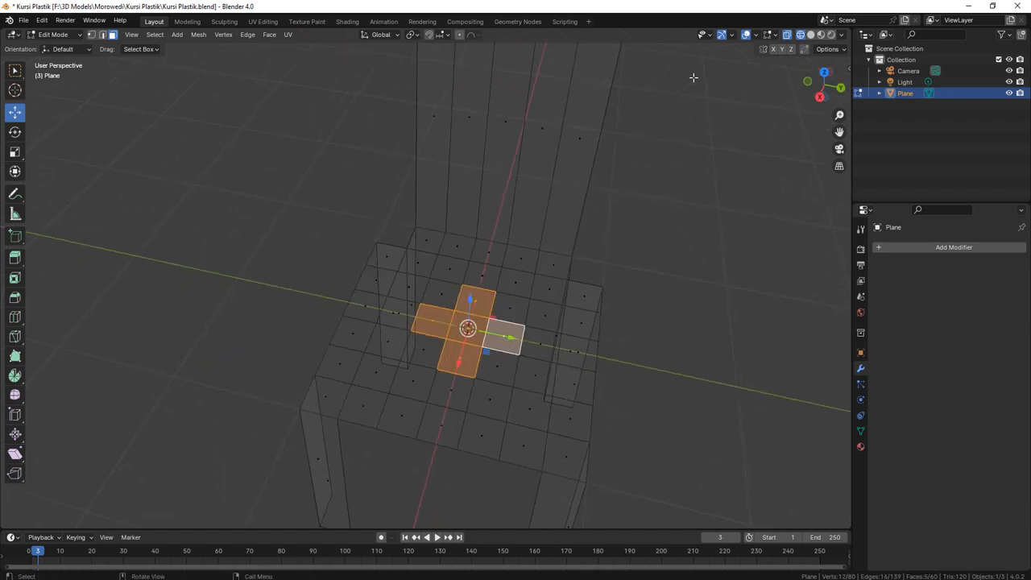
Enable proportional editing with Sphere falloff and lower the cross of seat faces on Z to hollow the seat.
click(459, 34)
click(474, 35)
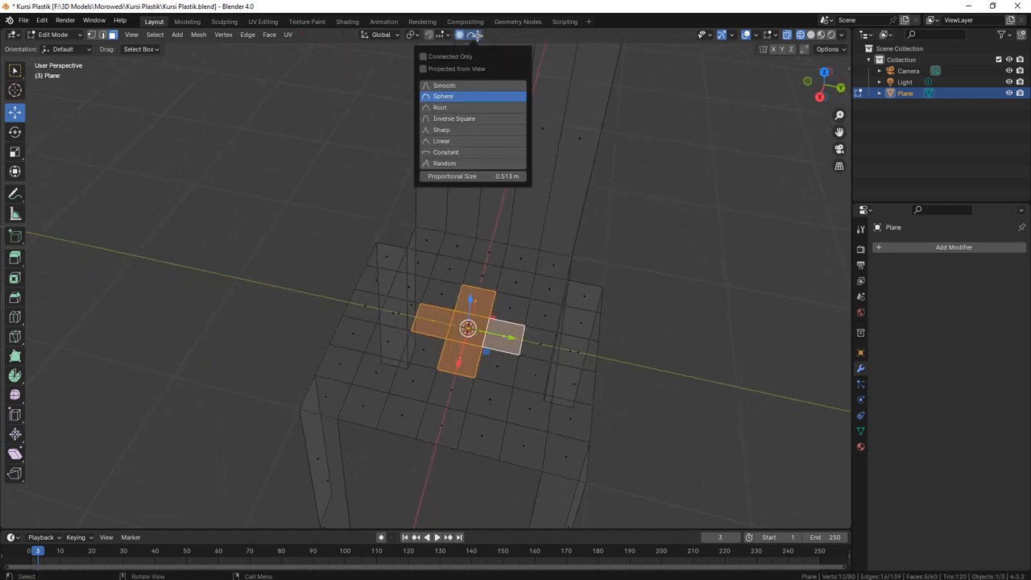
click(459, 96)
mouse_move(472, 323)
middle_down()
mouse_move(483, 314)
mouse_move(475, 321)
middle_up()
drag(471, 314, 472, 325)
middle_drag(564, 349, 505, 280)
middle_drag(345, 220, 378, 237)
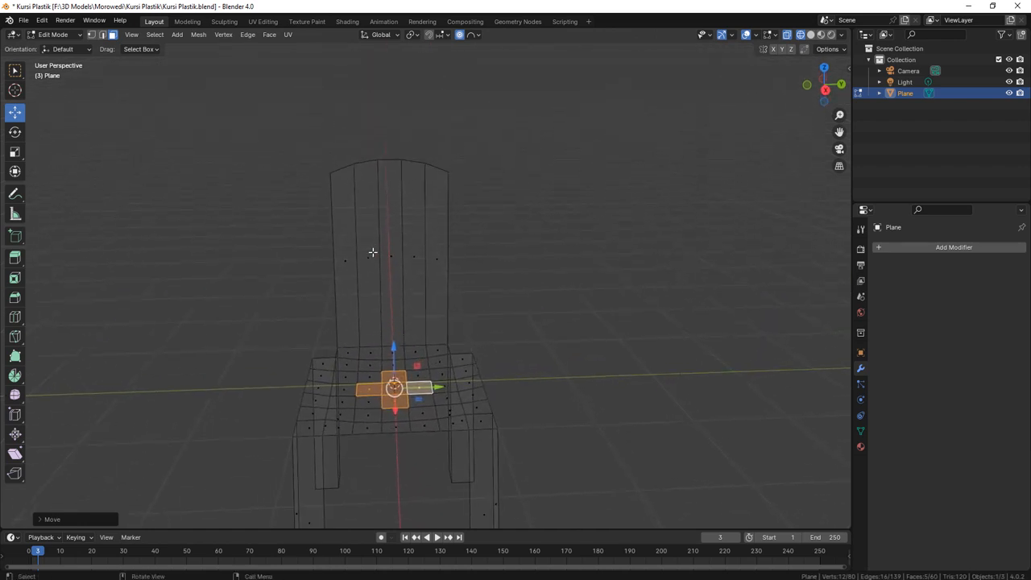
click(373, 252)
shift+click(391, 241)
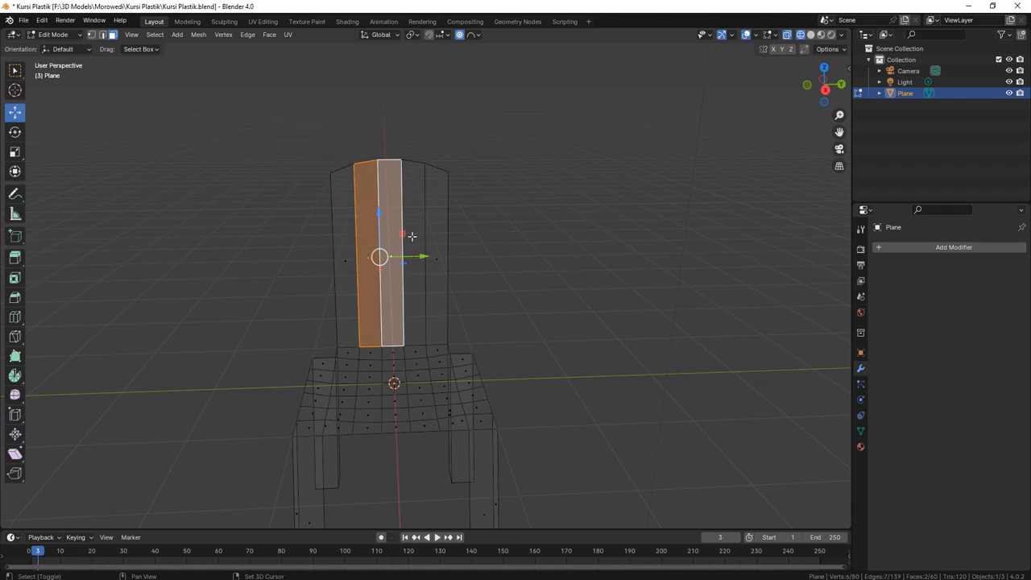
shift+click(413, 234)
key(alt+a)
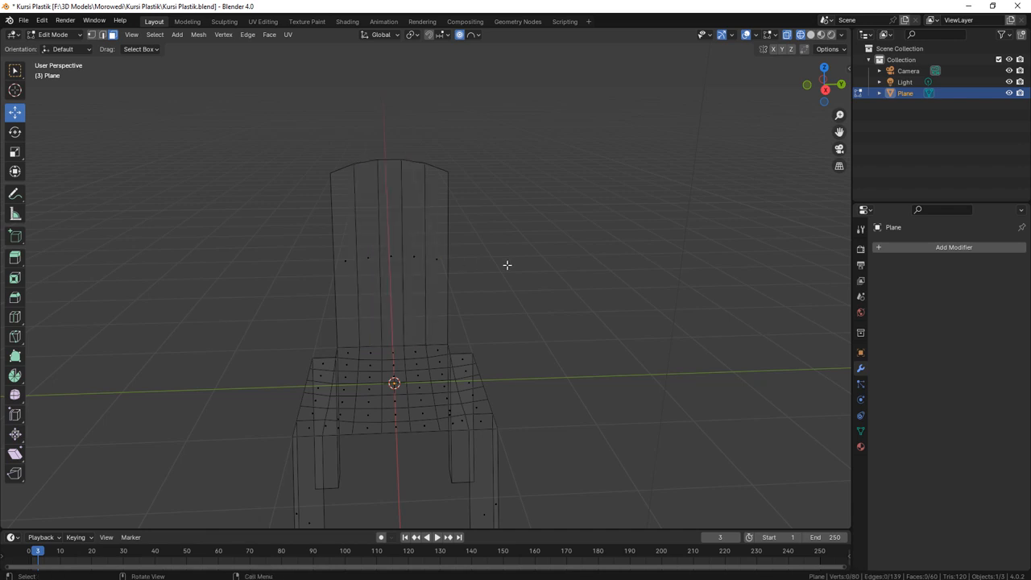
click(376, 278)
shift+click(415, 267)
scroll(415, 267, up, 3)
middle_drag(412, 330, 452, 333)
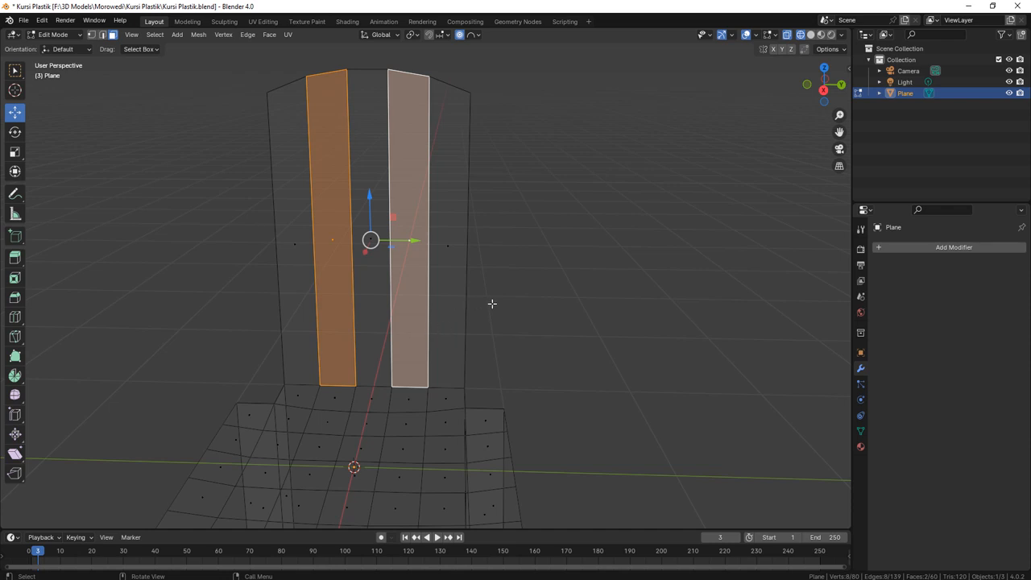
key(alt+a)
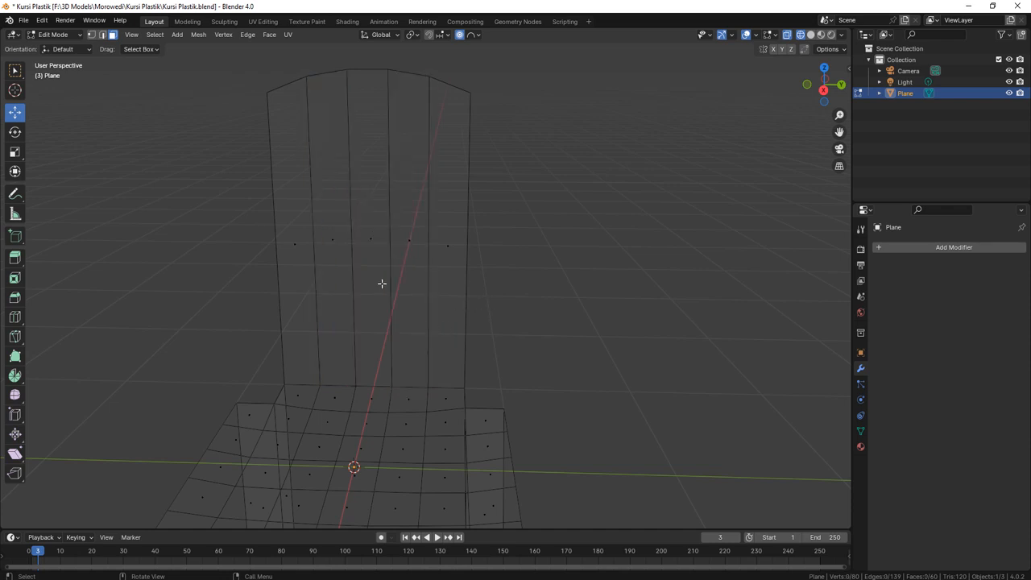
Inset the middle face of the backrest by about 0.109 m.
click(381, 255)
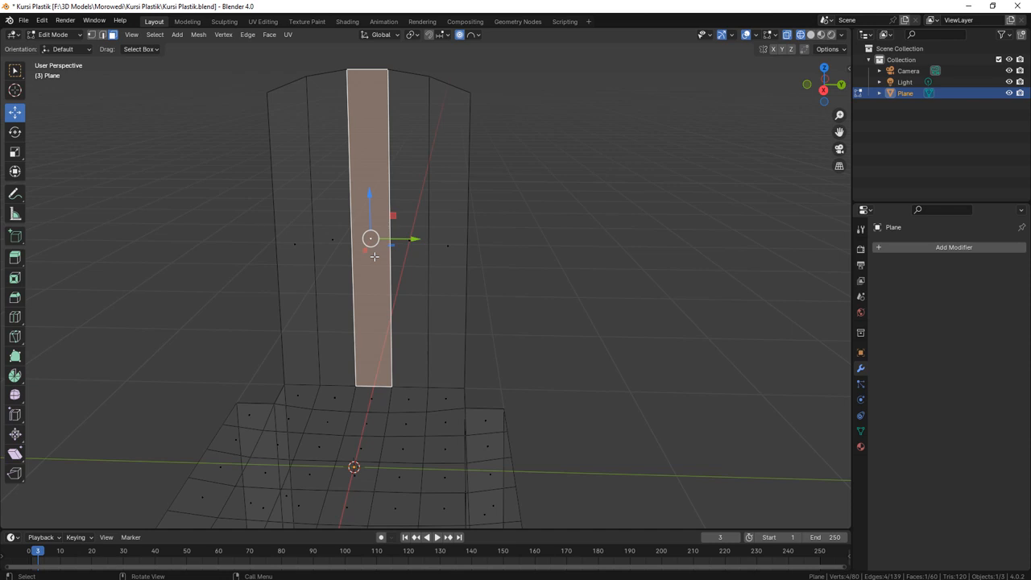
right_click(374, 256)
click(362, 303)
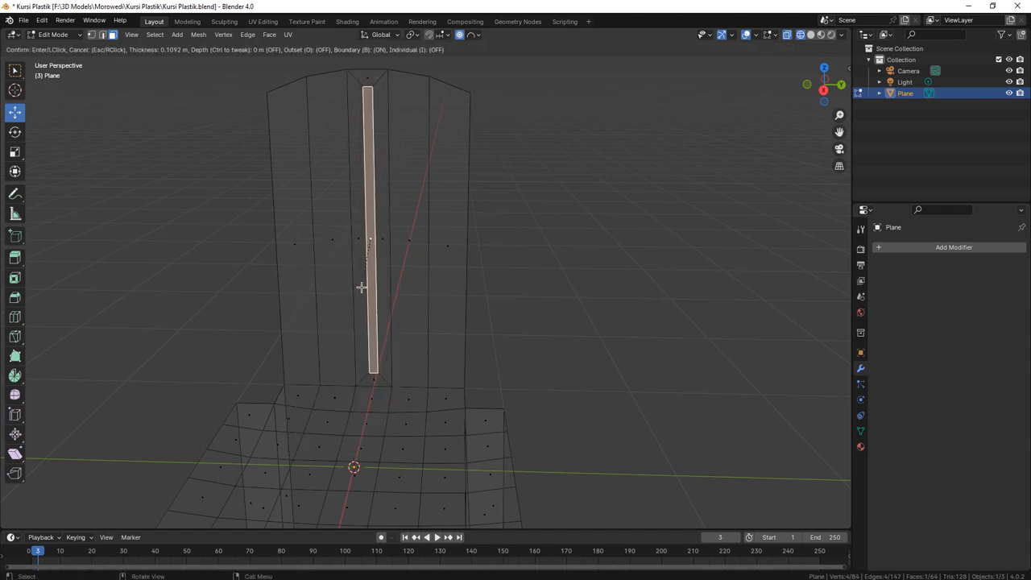
click(361, 287)
Inset the two backrest faces on either side of the middle one by about 0.111 m.
click(333, 248)
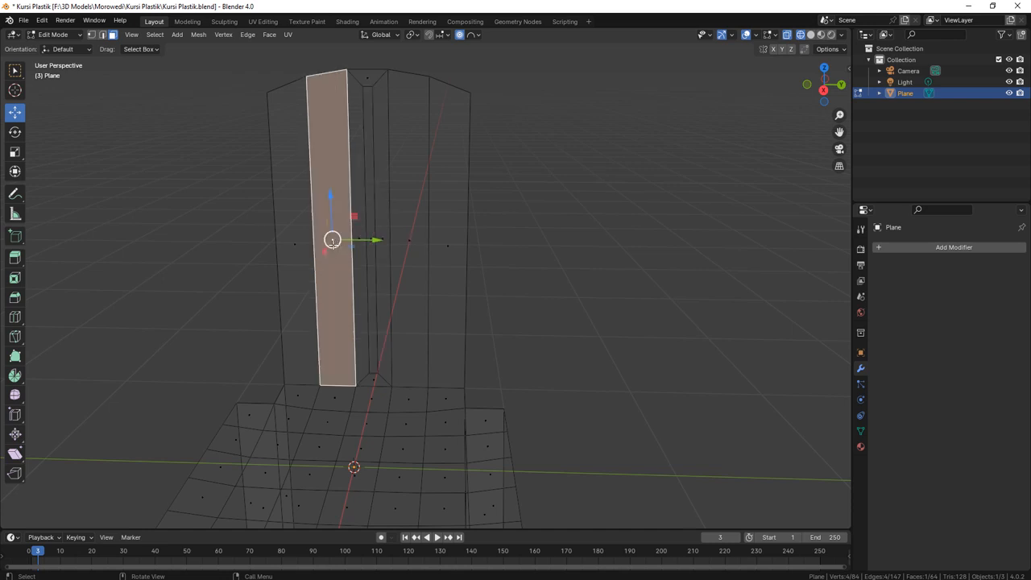
shift+click(409, 248)
right_click(408, 248)
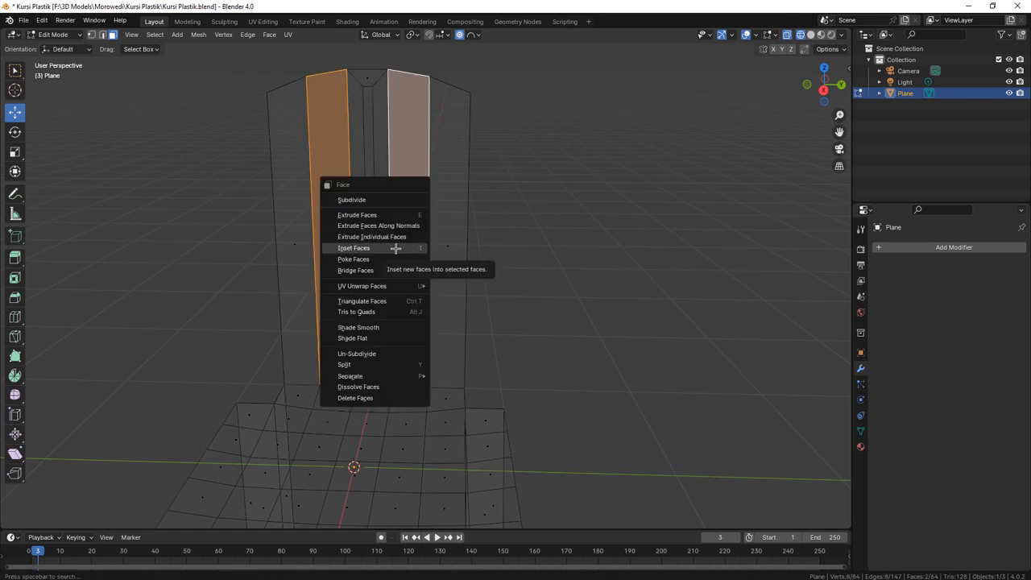
click(395, 248)
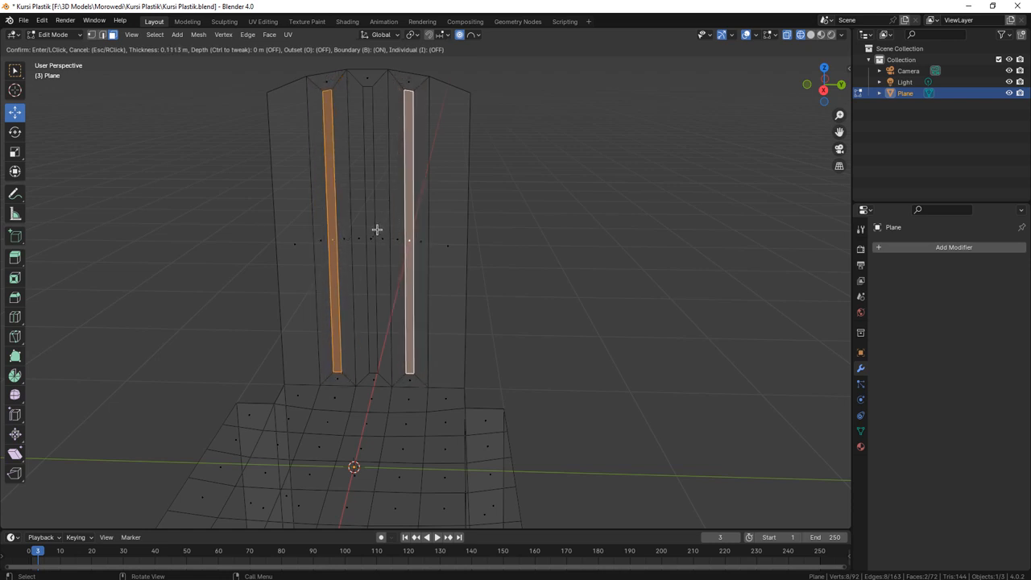
click(377, 229)
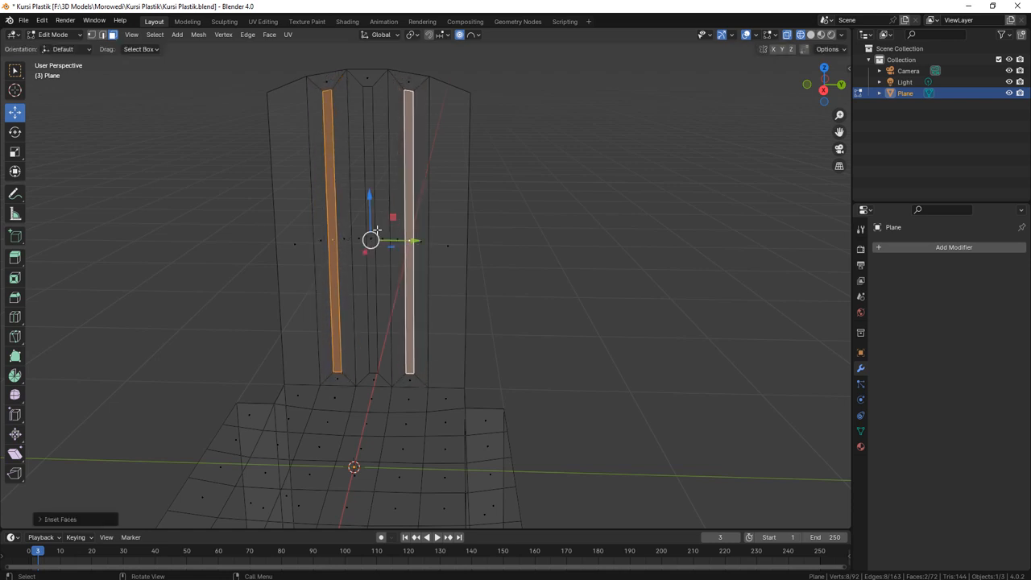
Delete the three narrow inset faces of the backrest to open vertical slots.
shift+click(373, 277)
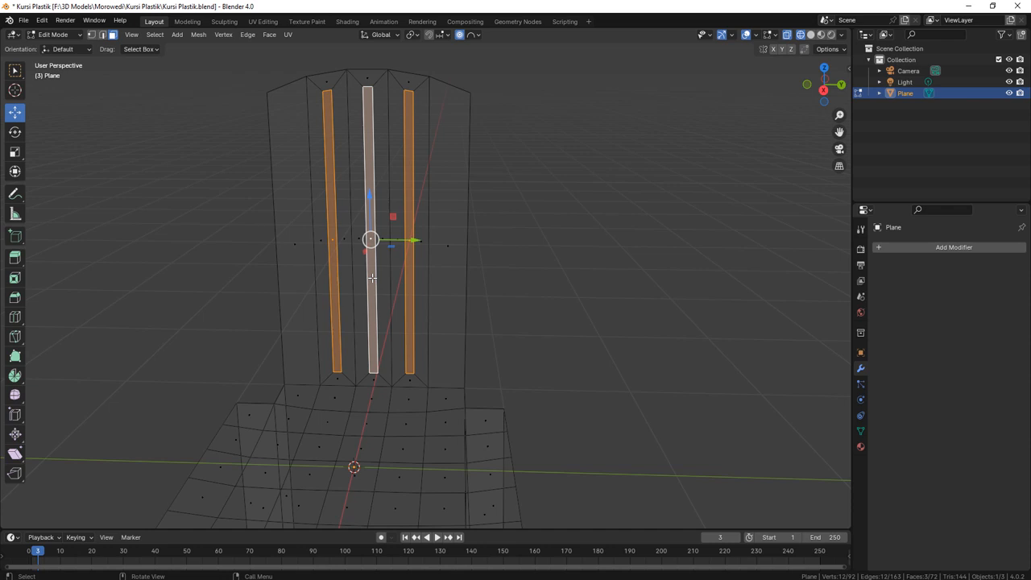
key(x)
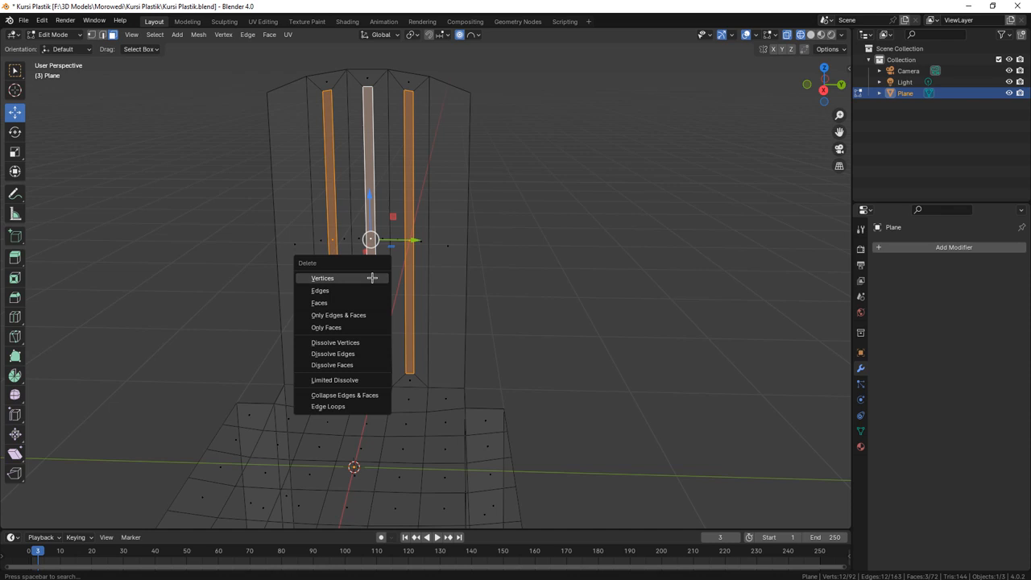
click(361, 302)
Inset the five inner faces of the seat's middle column together by about 0.096 m.
middle_drag(466, 377, 385, 347)
click(405, 270)
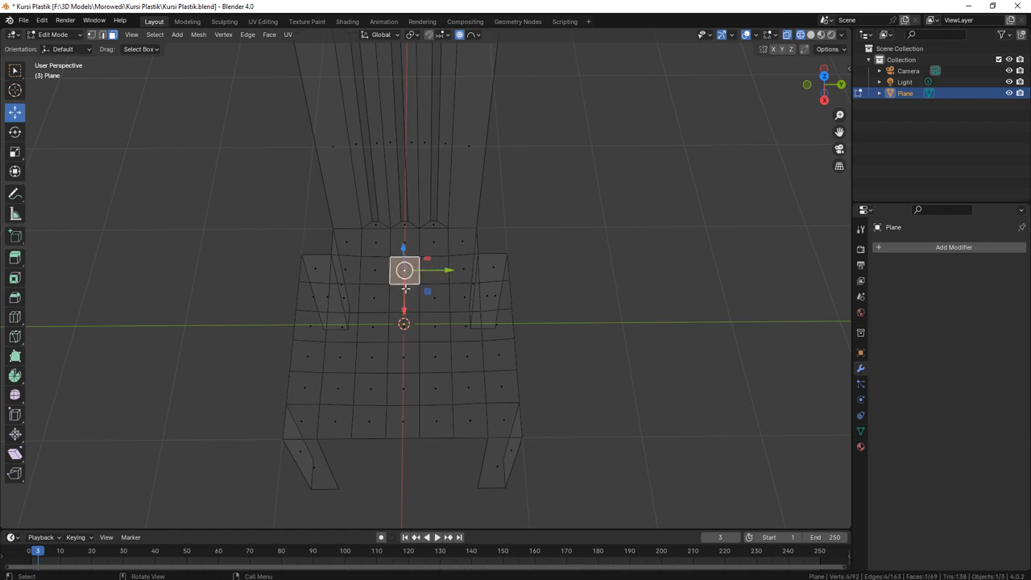
shift+click(404, 298)
shift+click(405, 326)
shift+click(405, 359)
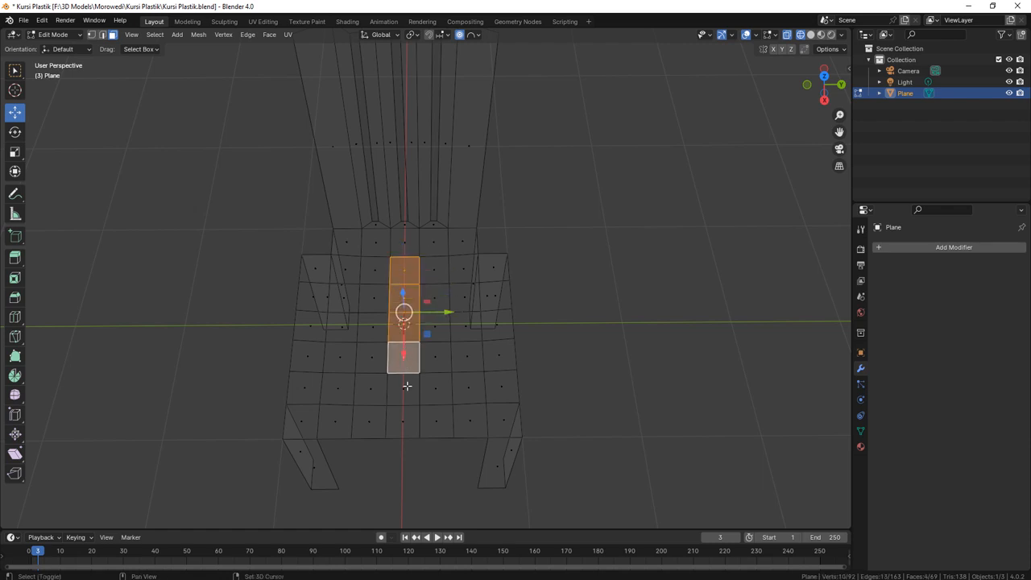
shift+click(407, 386)
middle_drag(407, 386, 442, 360)
right_click(438, 358)
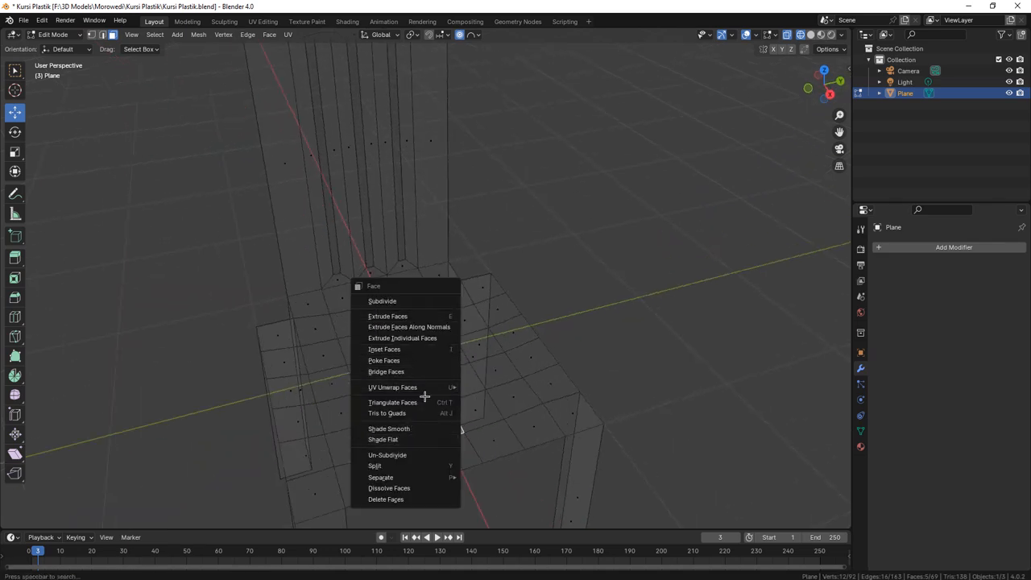
click(423, 347)
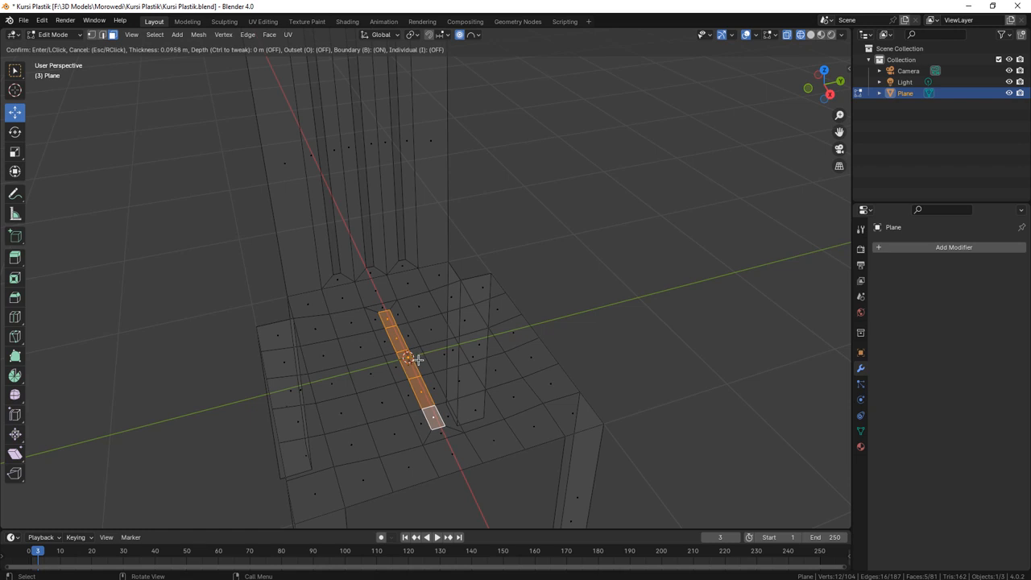
click(412, 357)
Delete the inset faces of the seat's middle column to open a slot, and display the model in solid shading.
key(x)
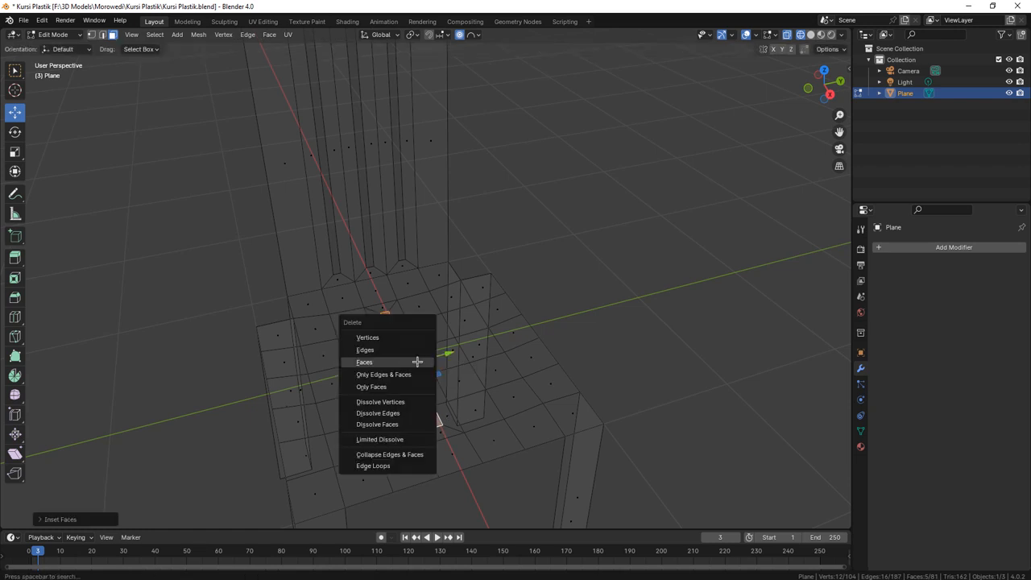
click(417, 362)
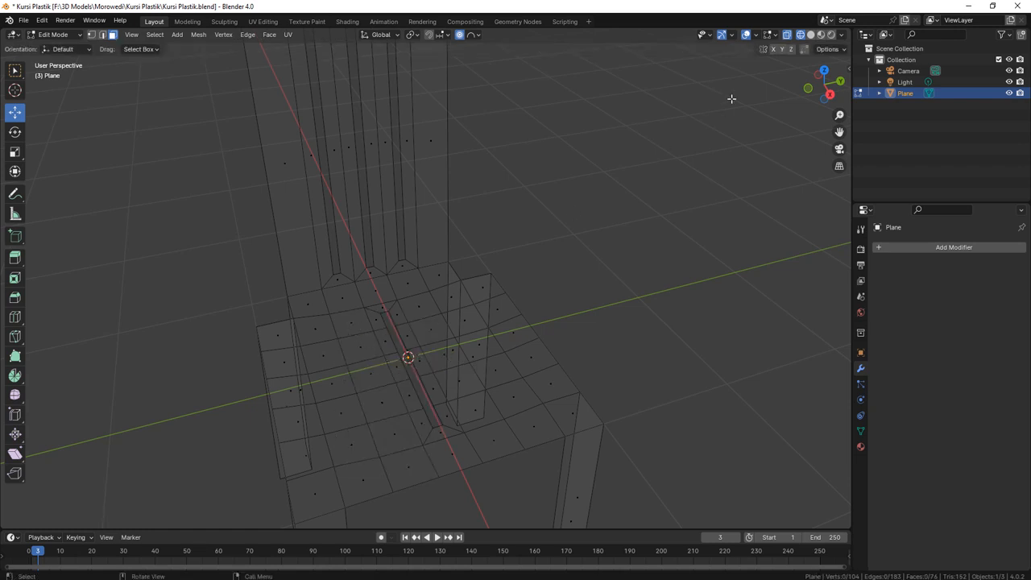
click(810, 35)
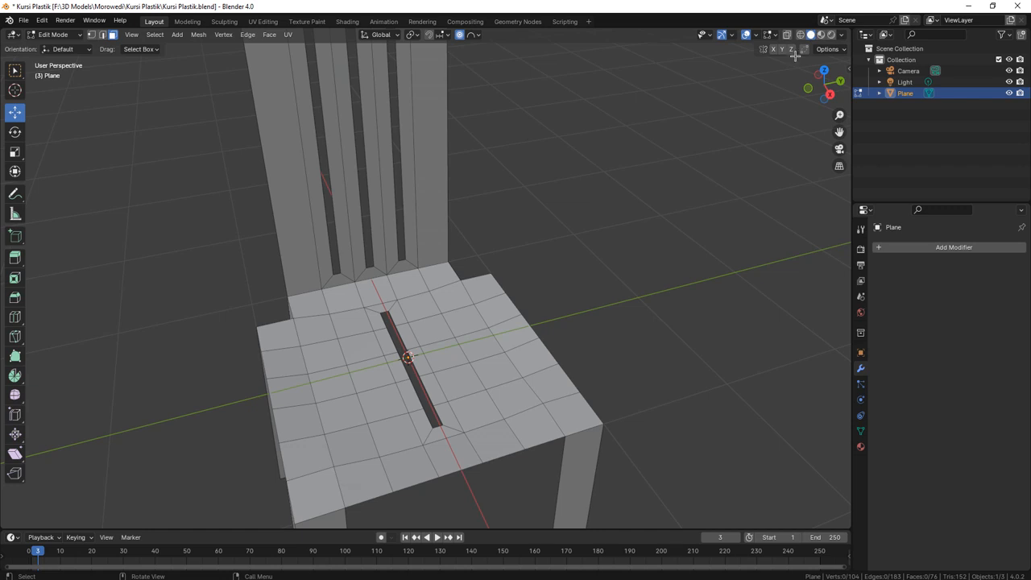
Inset the five seat faces in each column beside the slot by about 0.106 m and delete the inset faces to open two more slots.
click(348, 328)
shift+click(358, 346)
shift+click(369, 372)
shift+click(381, 403)
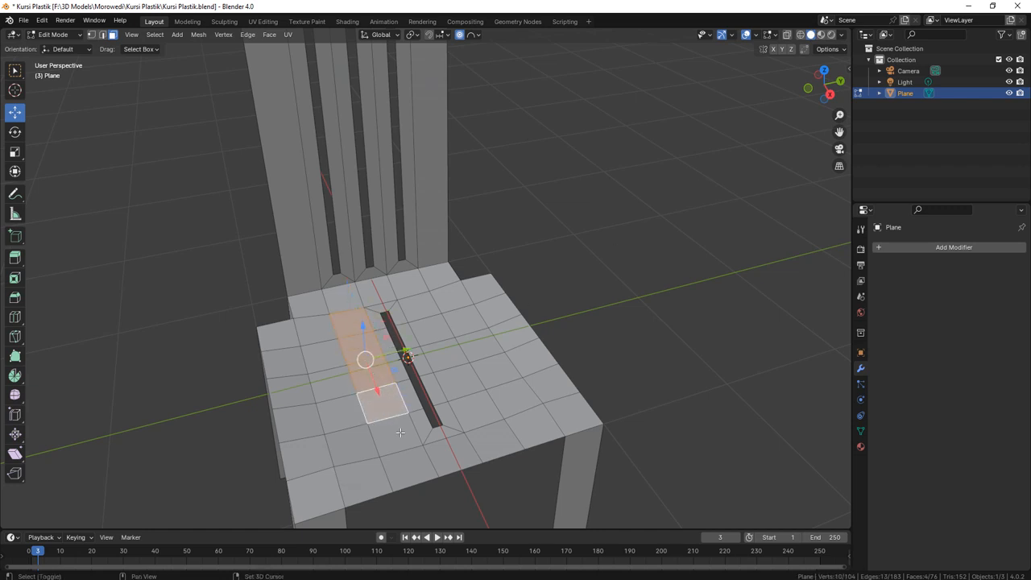
shift+click(401, 432)
shift+click(480, 411)
shift+click(461, 384)
shift+click(448, 359)
shift+click(435, 332)
shift+click(430, 309)
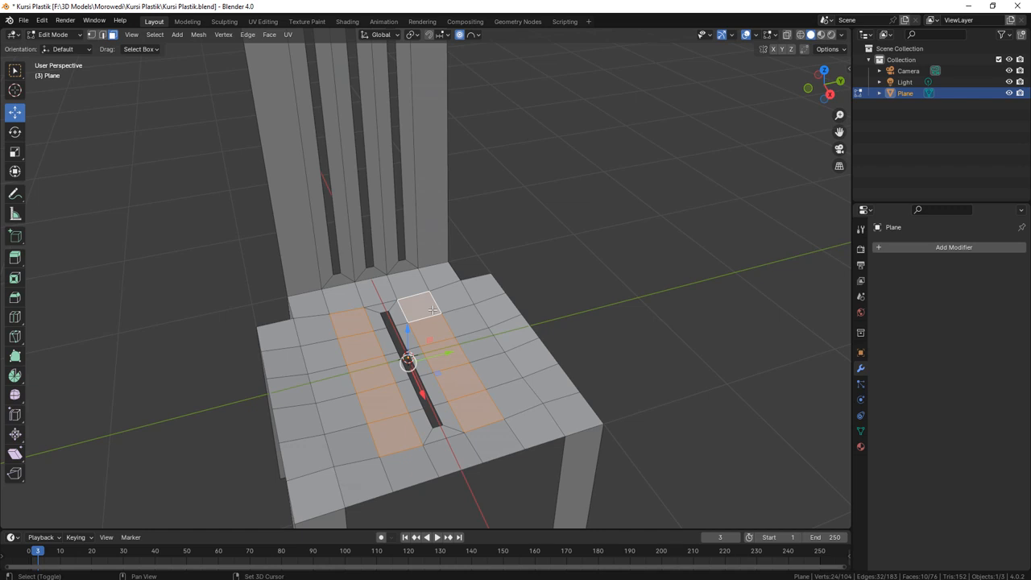
key(ctrl+f)
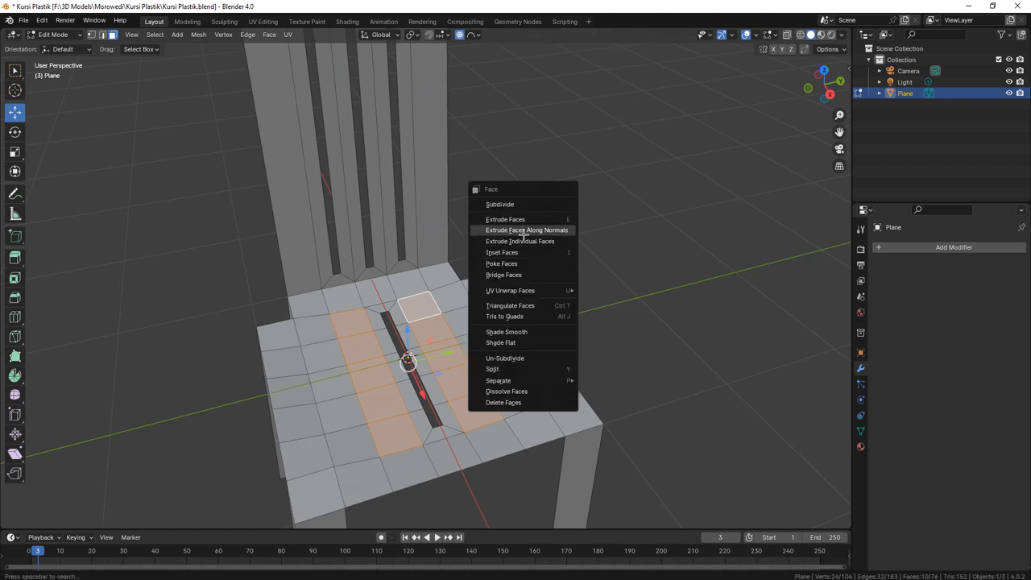
click(523, 252)
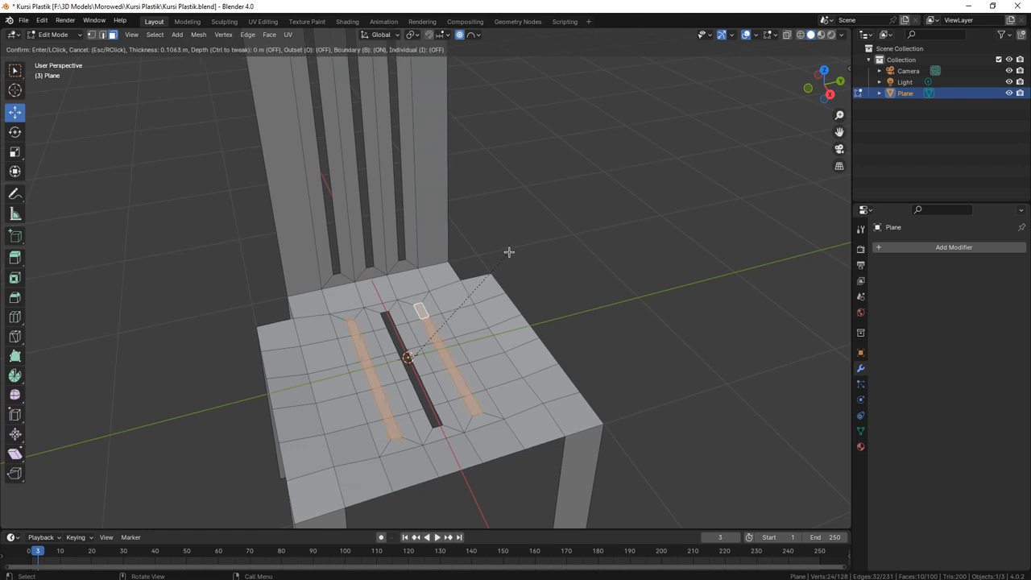
click(509, 252)
key(x)
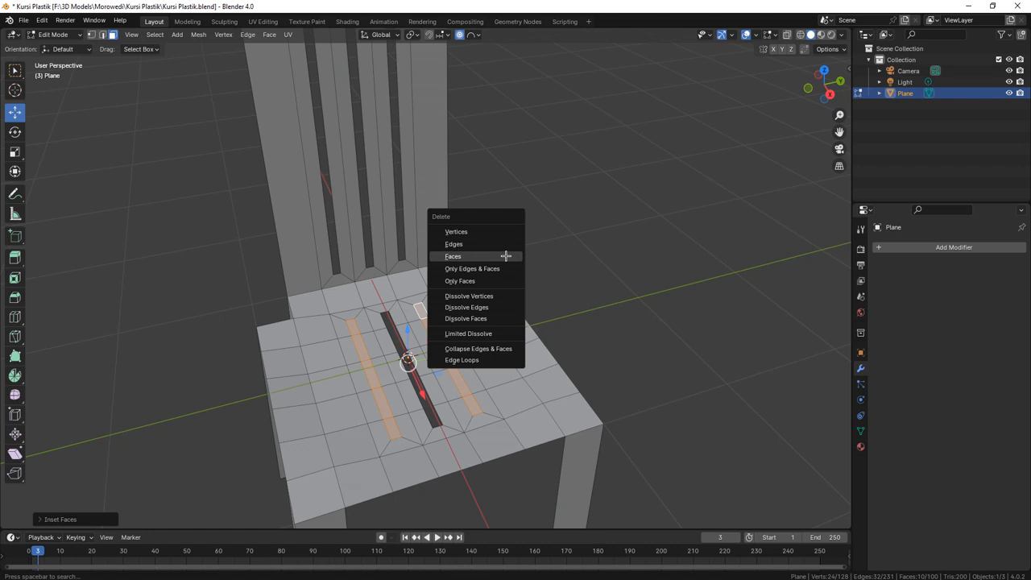
click(506, 255)
Switch the chair mesh to vertex selection and view it from below seat level.
scroll(507, 253, down, 3)
middle_drag(507, 253, 488, 339)
key(1)
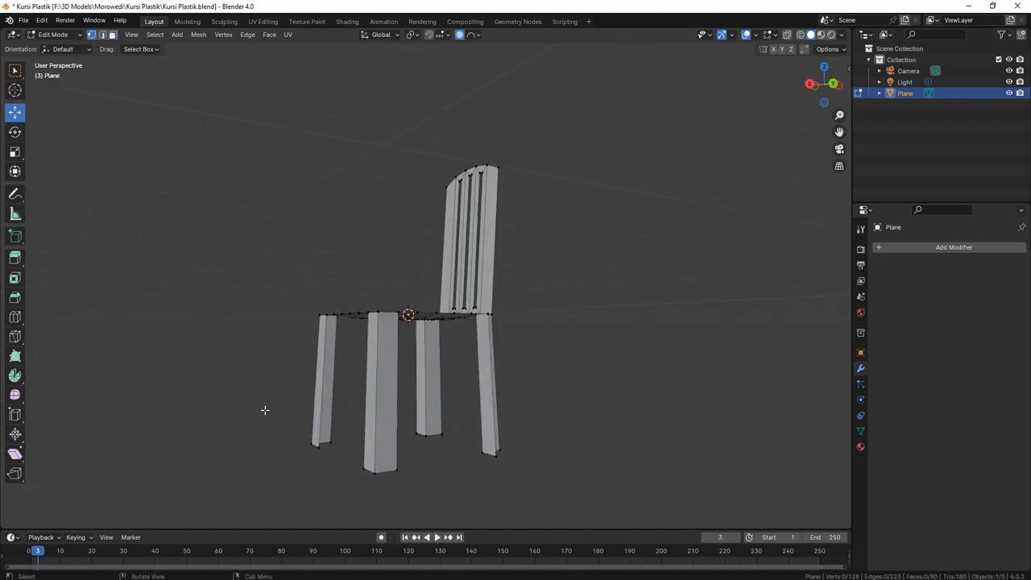
drag(263, 403, 598, 548)
middle_drag(597, 548, 497, 439)
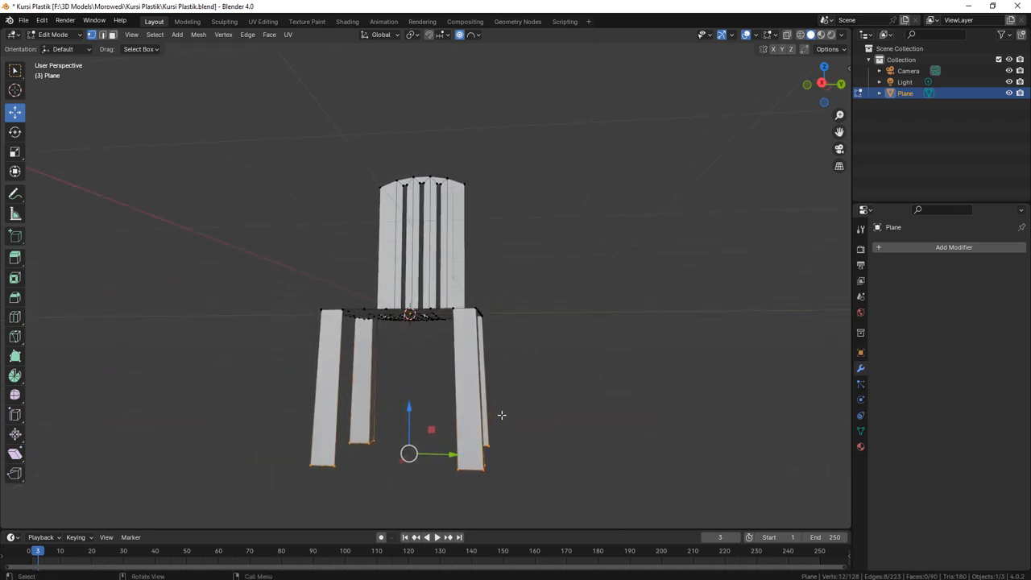
middle_drag(502, 415, 517, 467)
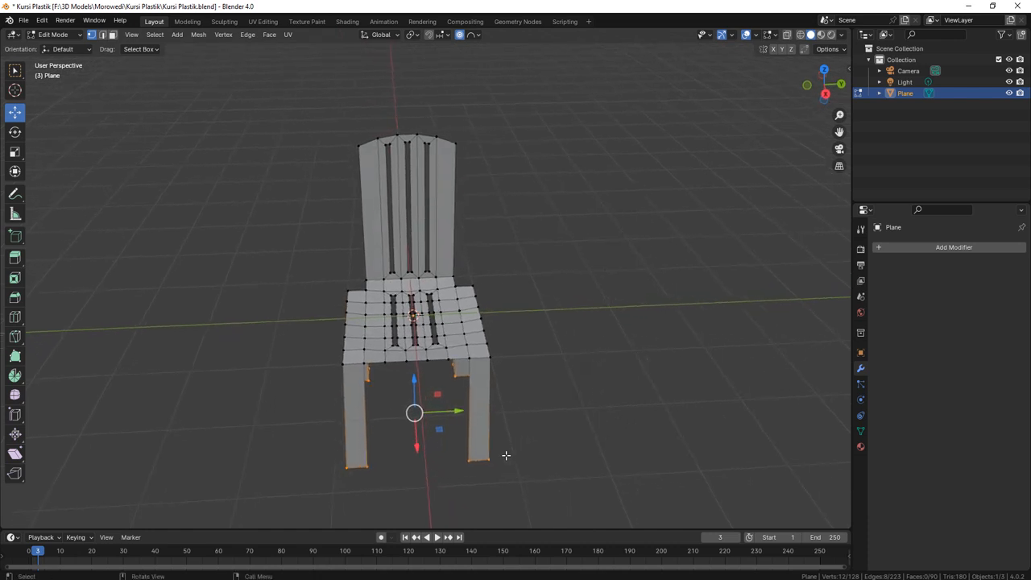
click(503, 453)
drag(326, 430, 538, 493)
middle_drag(509, 484, 596, 435)
right_click(588, 432)
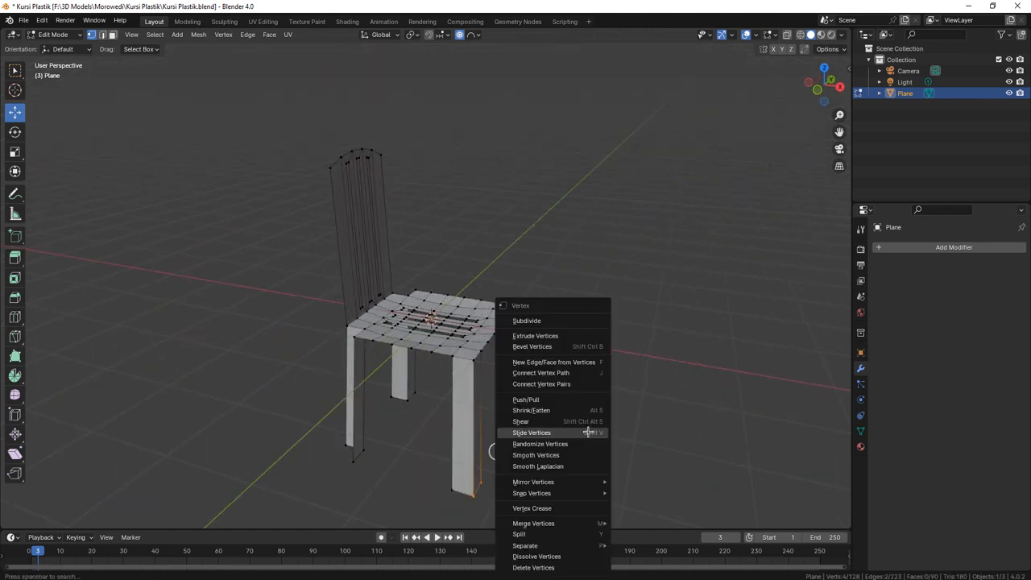
Scale the bottom-end vertices of the legs inward with the Scale tool.
click(16, 151)
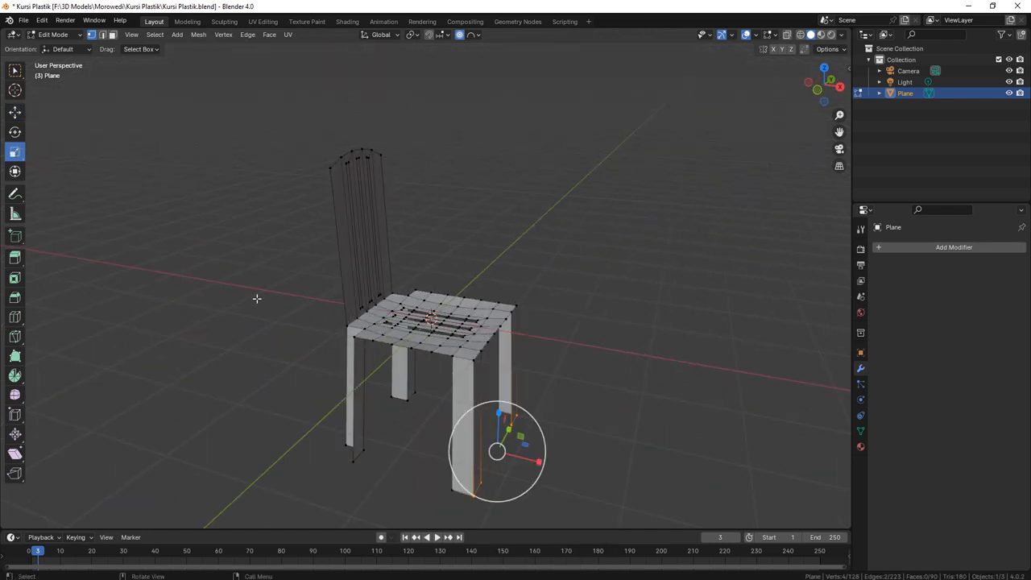
middle_drag(483, 431, 496, 408)
drag(293, 370, 651, 528)
mouse_move(461, 444)
mouse_down()
mouse_move(453, 456)
mouse_move(464, 463)
mouse_move(451, 457)
mouse_up()
Move the front leg ends forward and the back leg ends backward along X.
middle_drag(451, 457, 511, 462)
drag(531, 500, 455, 405)
click(14, 71)
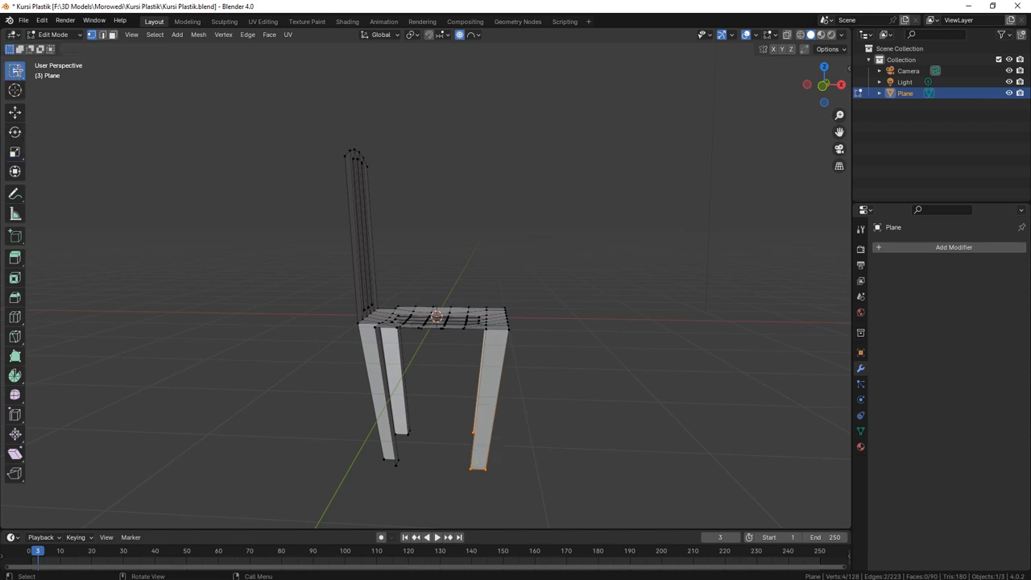
click(19, 109)
drag(523, 458, 550, 460)
drag(423, 442, 328, 489)
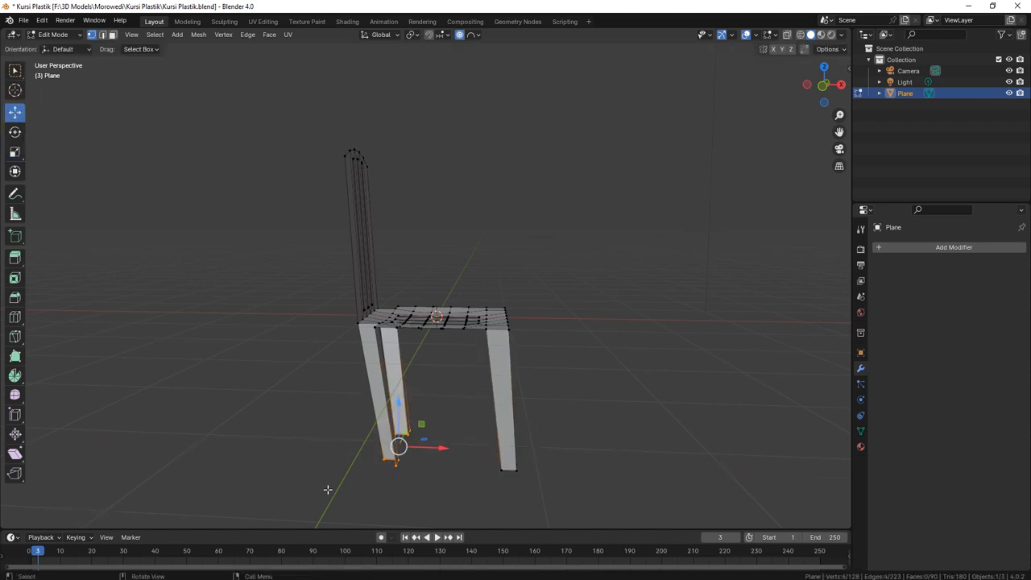
drag(442, 448, 413, 451)
Select the leg-end vertices on the chair's positive Y side and move them outward along Y.
middle_drag(413, 451, 348, 415)
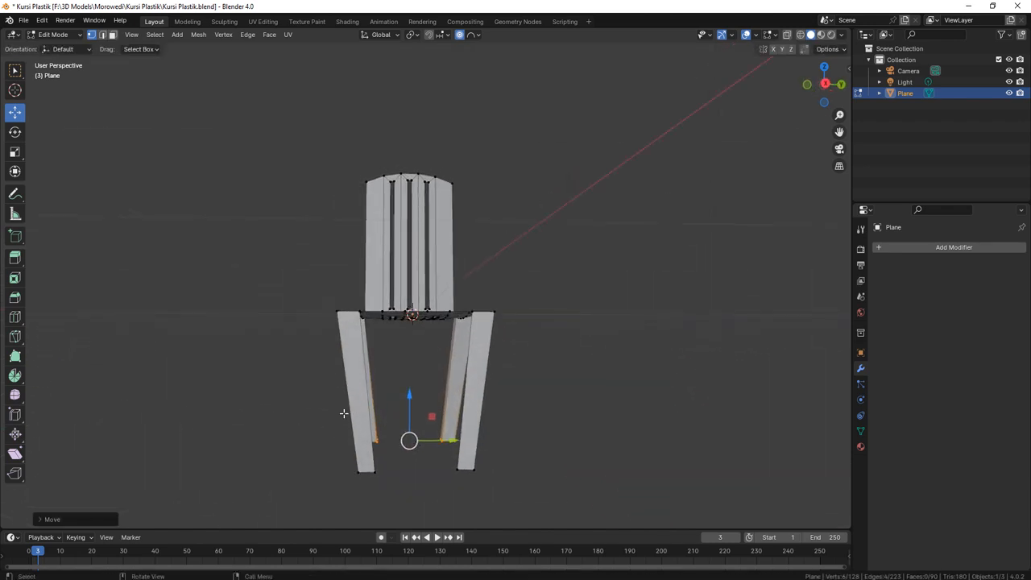
click(565, 457)
drag(438, 410, 529, 506)
middle_drag(511, 485, 491, 449)
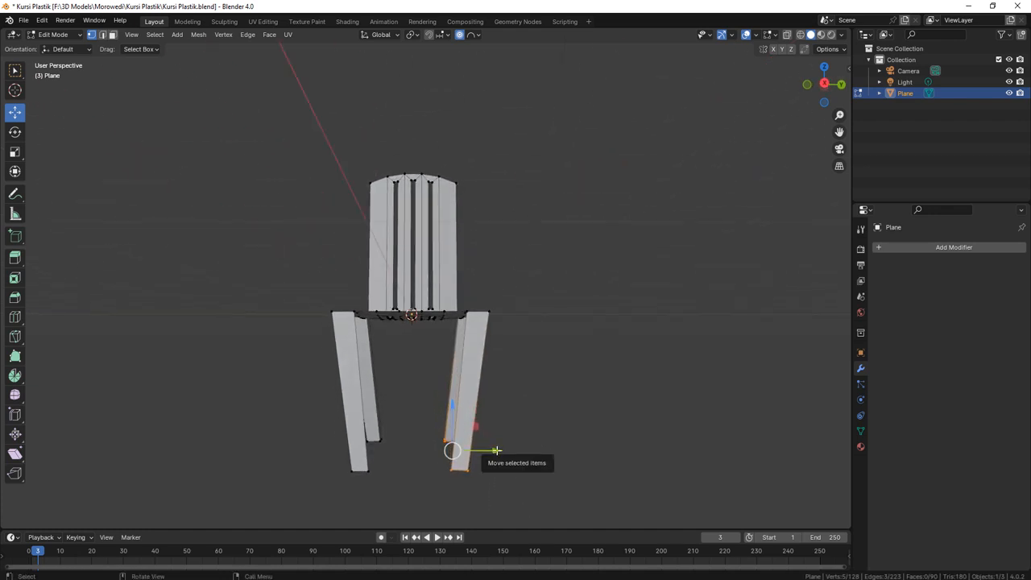
drag(496, 451, 522, 457)
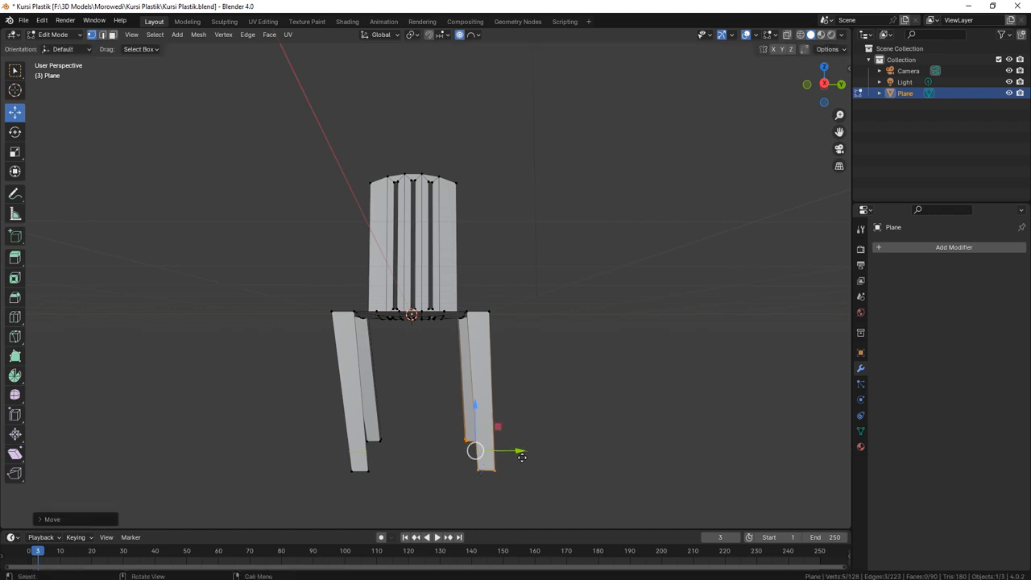
Undo the outward Y move of the leg-end vertices on the chair's positive Y side and reduce the selection to one vertex.
key(ctrl+z)
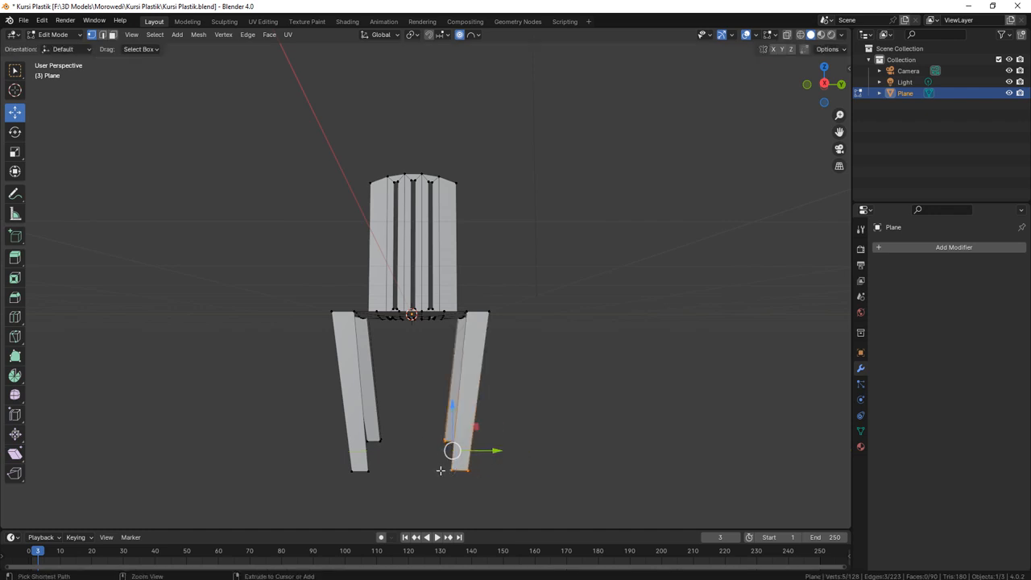
drag(313, 418, 522, 486)
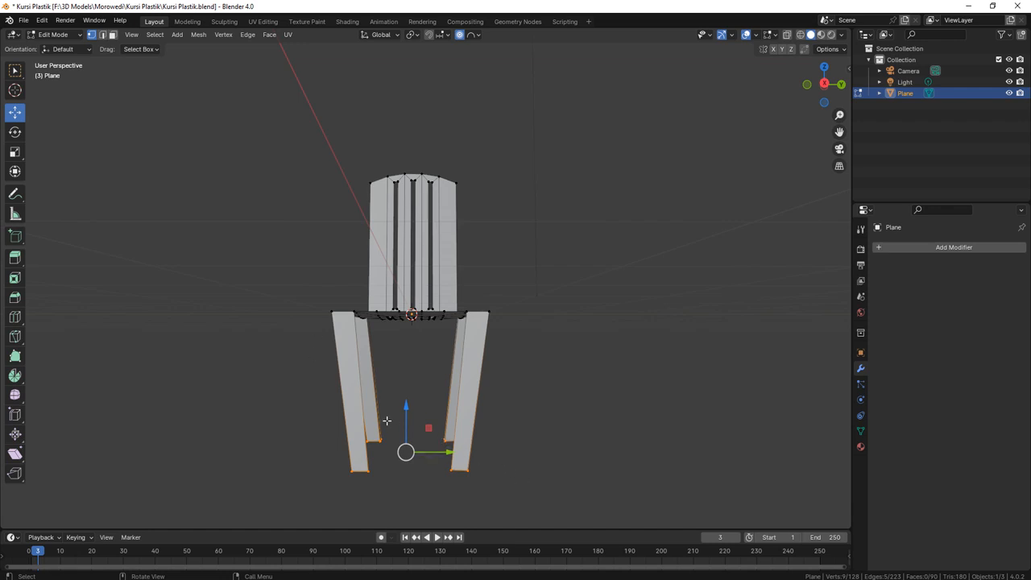
click(393, 411)
Examine the seat, backrest and leg alignment from the front and in the top orthographic view.
middle_drag(406, 411, 410, 460)
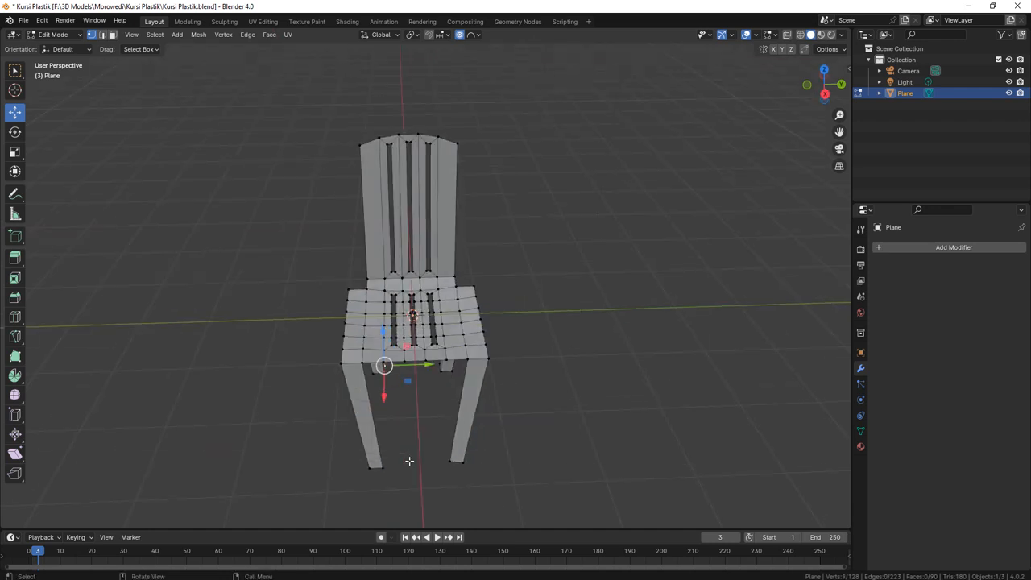
scroll(395, 358, up, 4)
middle_drag(401, 390, 408, 407)
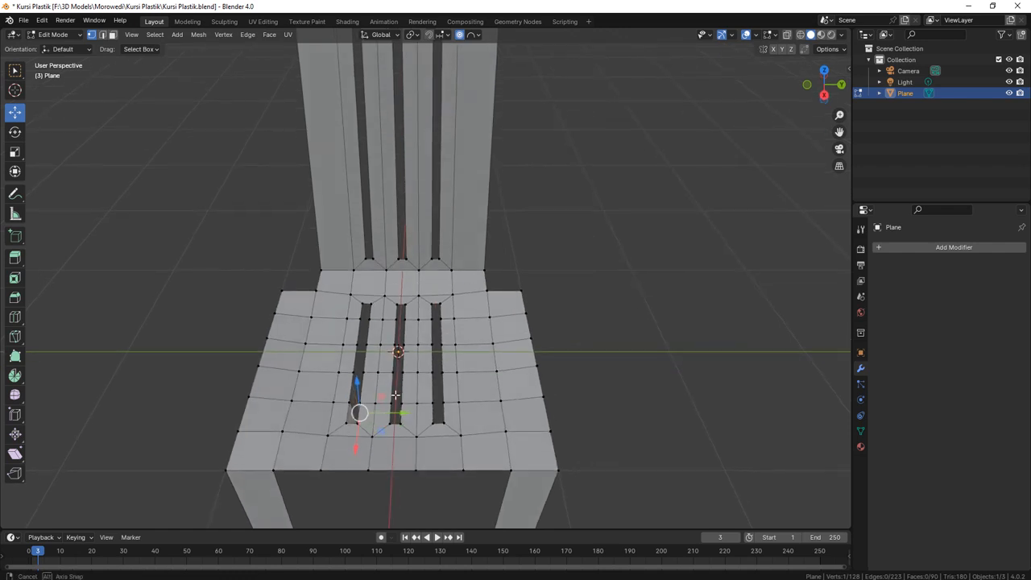
scroll(408, 409, up, 3)
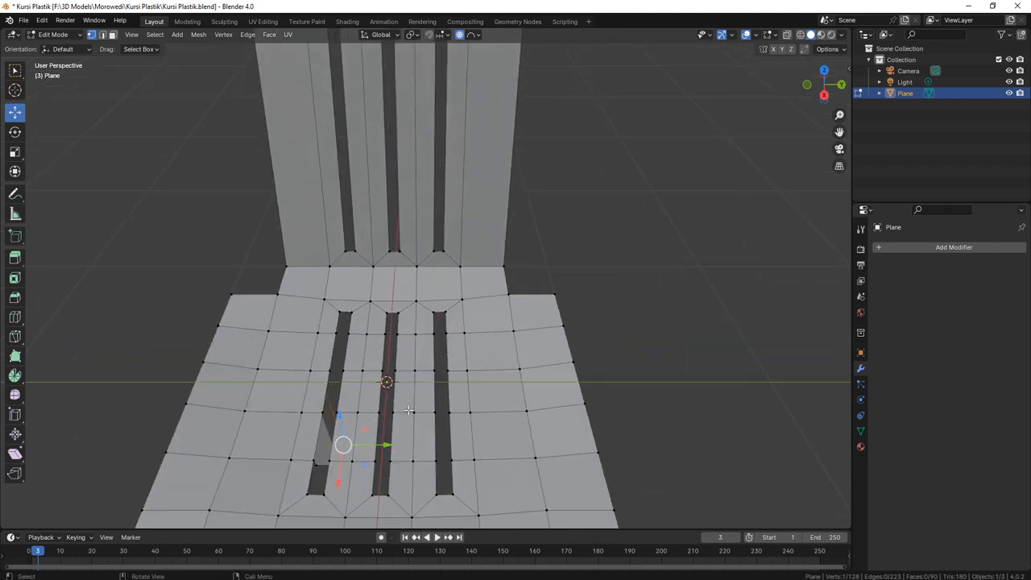
scroll(408, 410, down, 4)
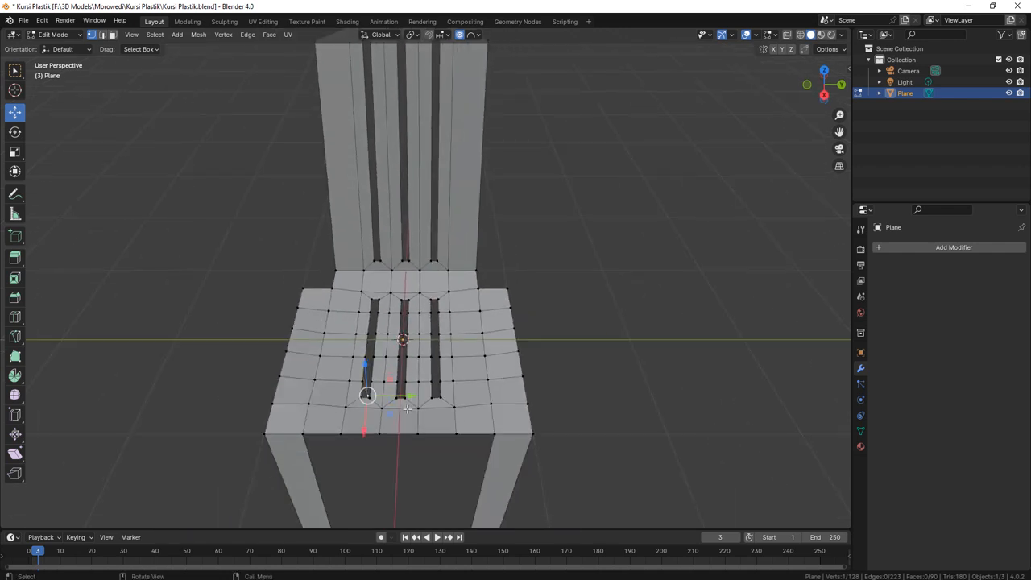
scroll(407, 409, down, 3)
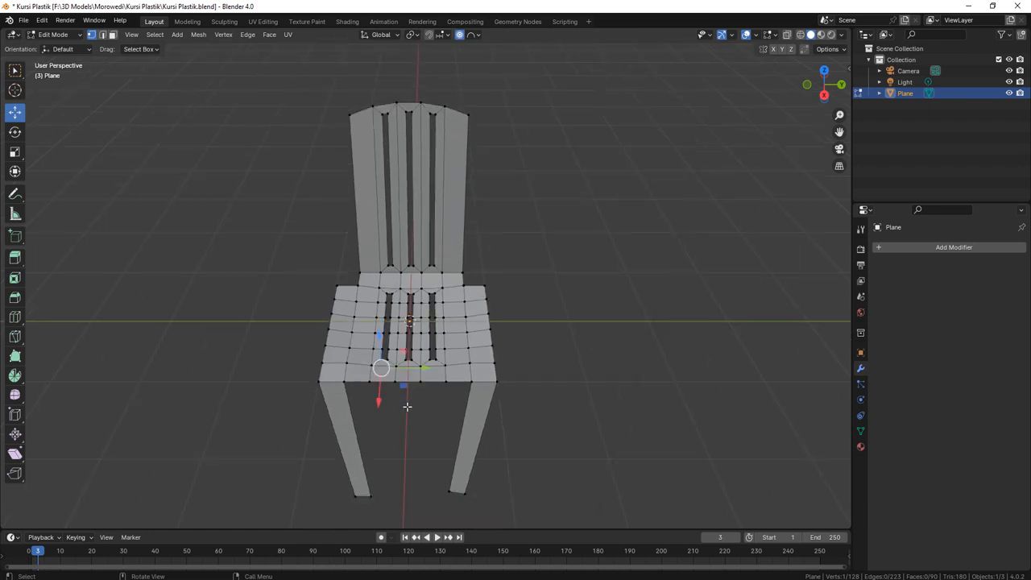
middle_drag(451, 447, 452, 480)
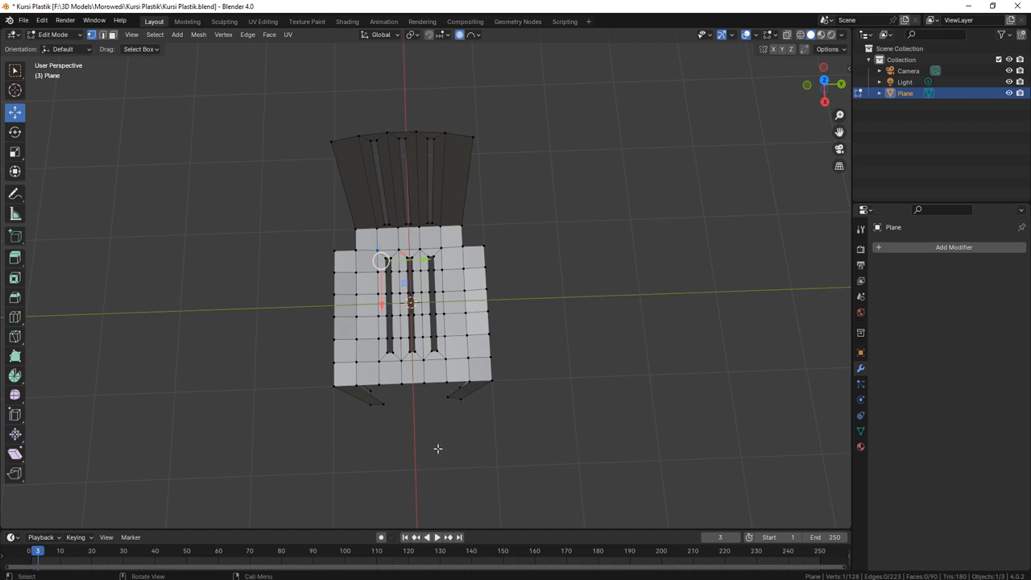
click(823, 81)
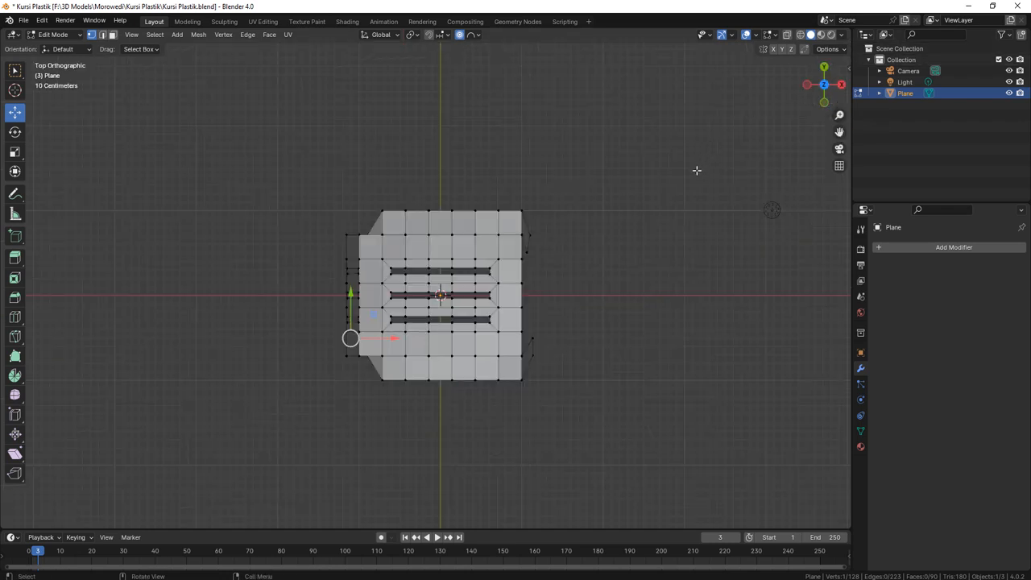
Undo the earlier X moves of the front and back leg-end vertices and view the legs from below.
key(ctrl+z)
key(ctrl+z)
key(ctrl+z)
key(ctrl+z)
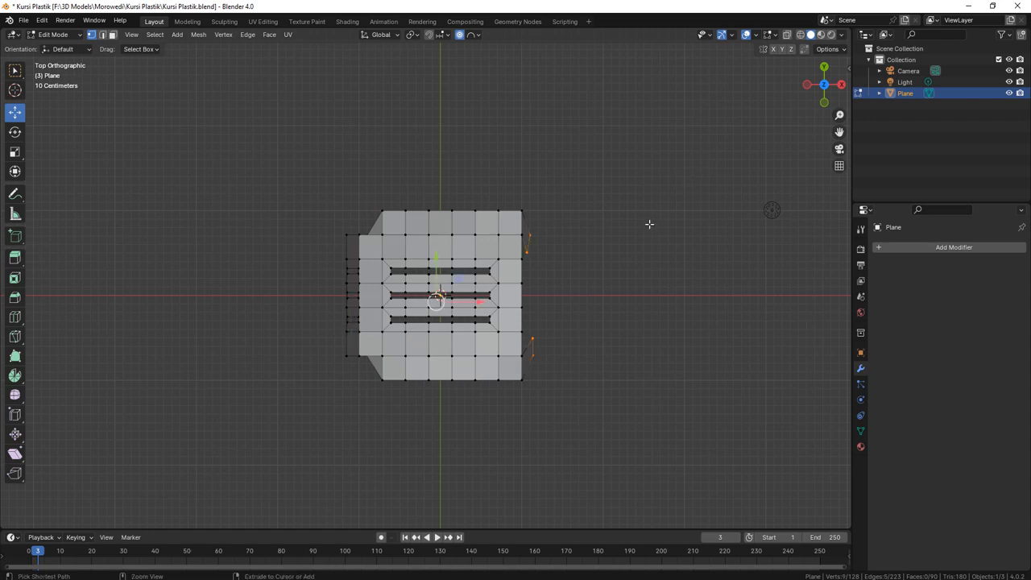
key(ctrl+z)
key(ctrl+z)
key(ctrl+z)
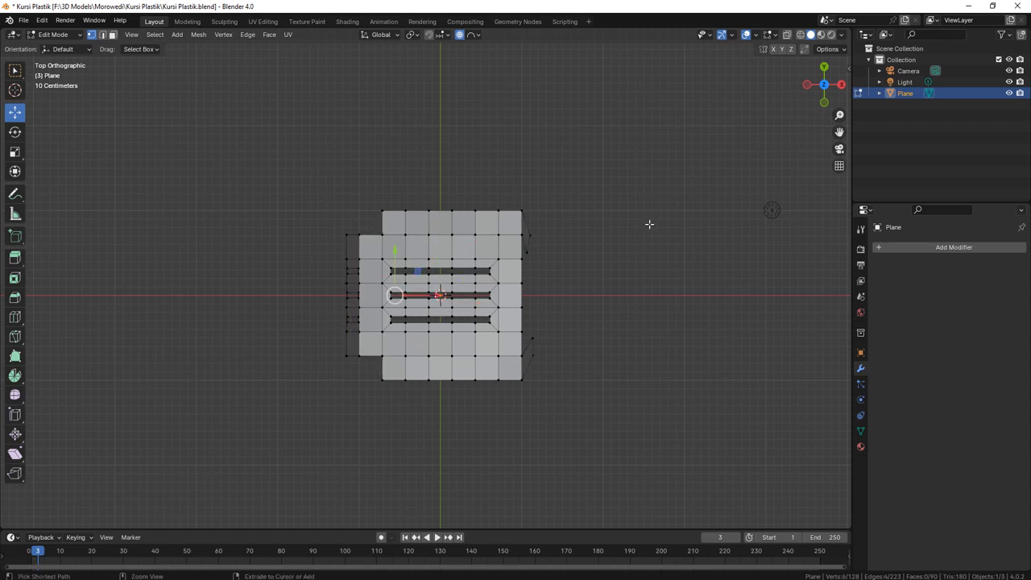
middle_drag(649, 223, 543, 221)
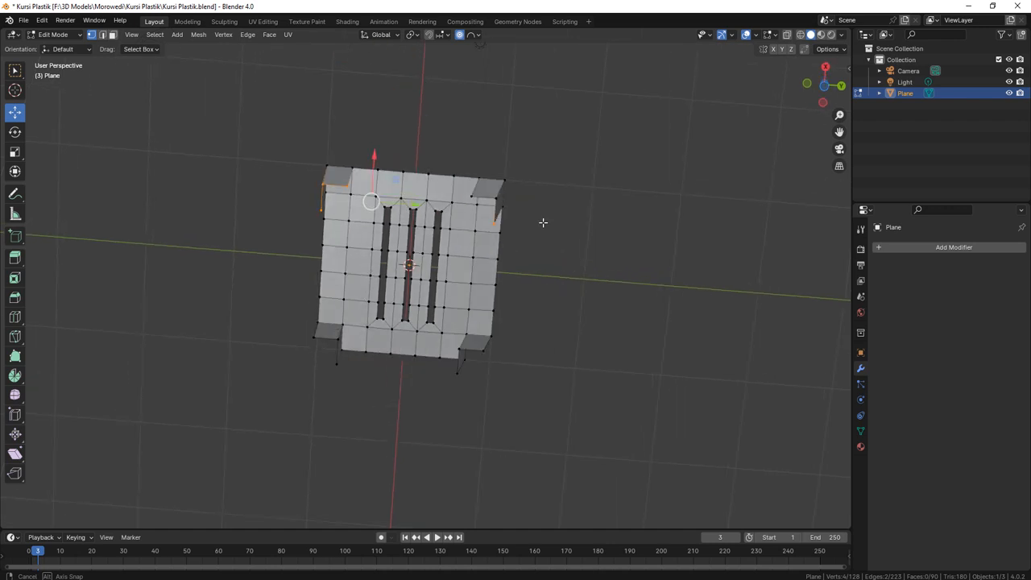
Switch the viewport to wireframe, check the legs in the right and top orthographic views, and clear the vertex selection.
click(825, 68)
click(799, 34)
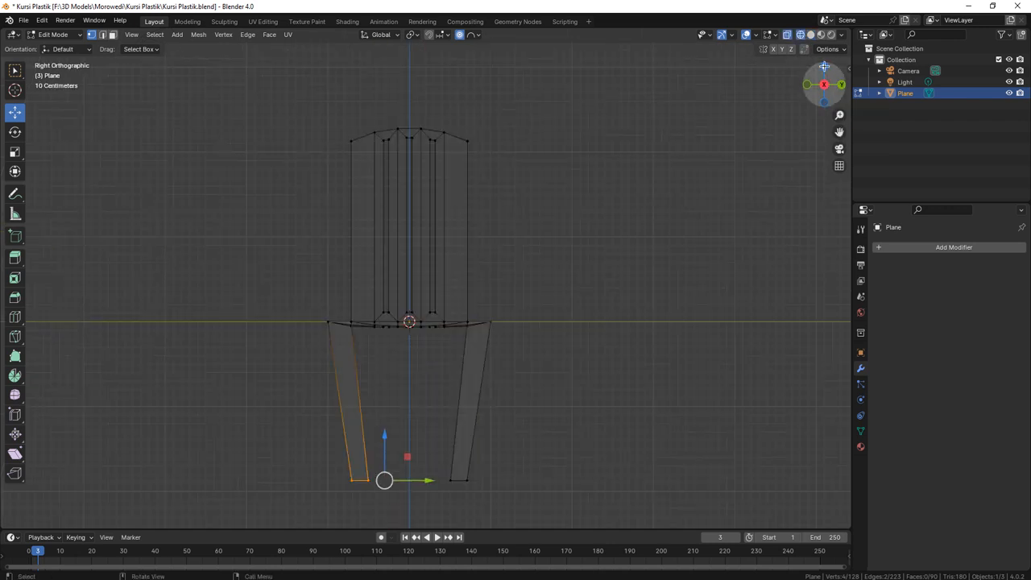
click(823, 67)
scroll(598, 266, up, 1)
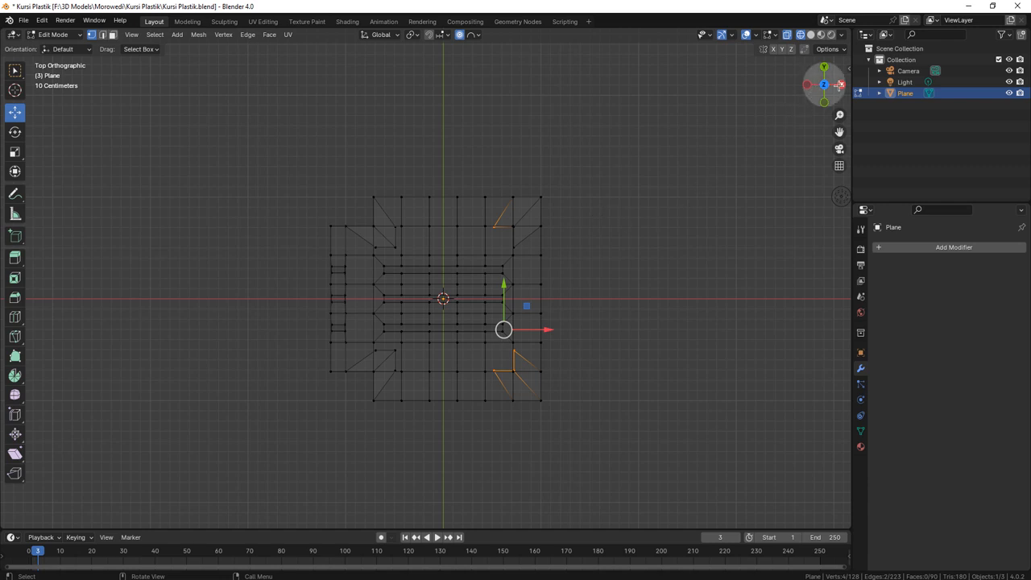
click(840, 85)
scroll(573, 256, down, 2)
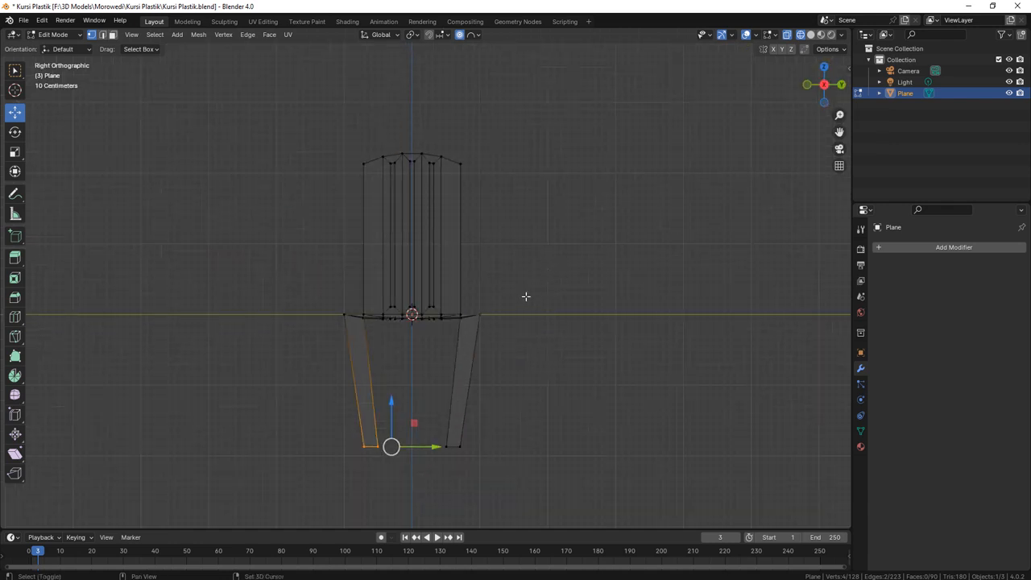
shift+middle_drag(527, 292, 531, 209)
scroll(523, 266, up, 2)
click(247, 354)
In edge selection, add a centred loop cut through the strip in front of the seat's middle slot.
scroll(416, 214, up, 5)
scroll(416, 214, down, 3)
middle_drag(416, 215, 412, 298)
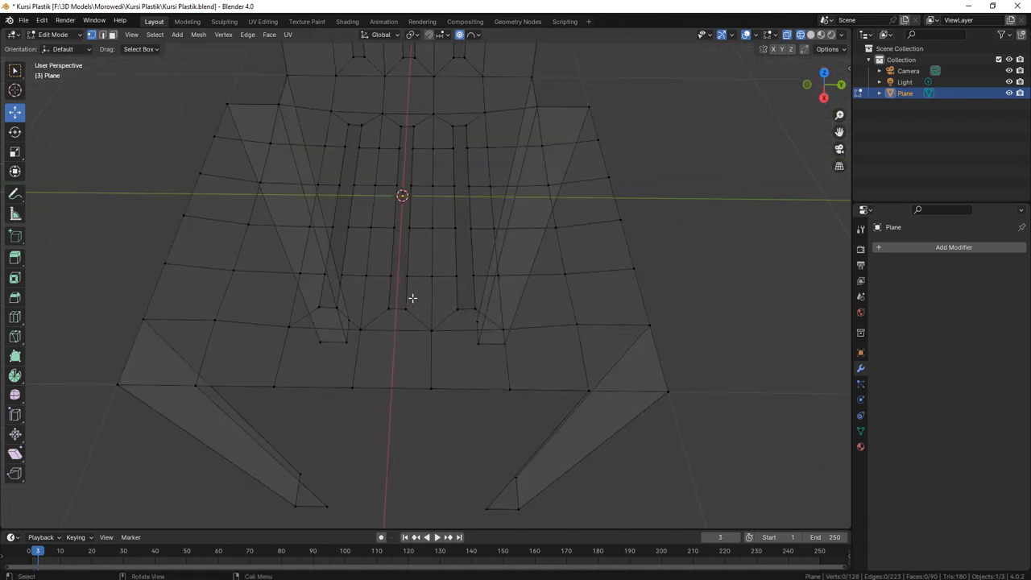
key(2)
click(390, 388)
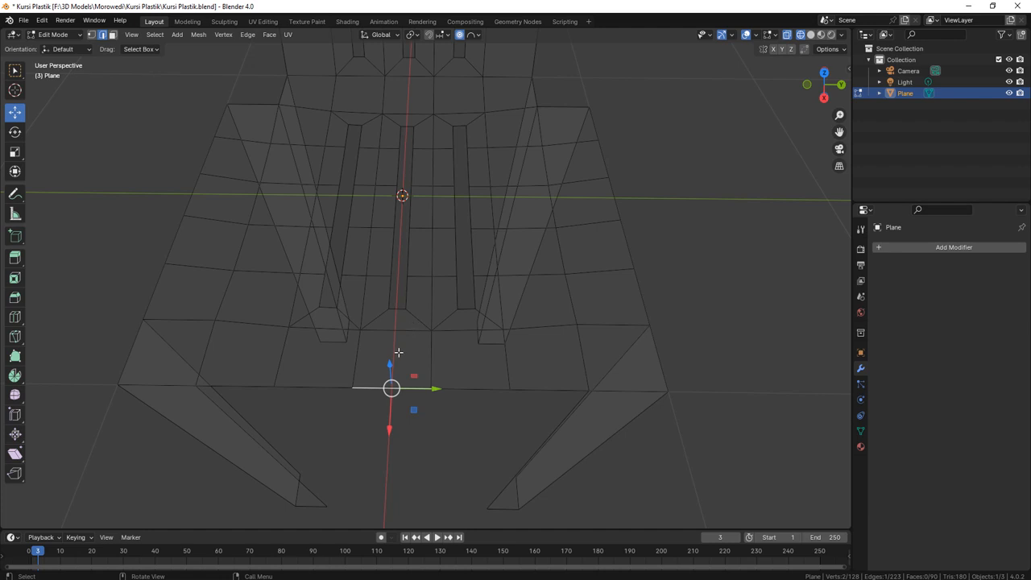
key(ctrl+r)
click(389, 357)
click(389, 356)
Add a centred loop cut through the strip between the middle seat slot and the middle backrest slot.
middle_drag(408, 208, 394, 368)
click(390, 307)
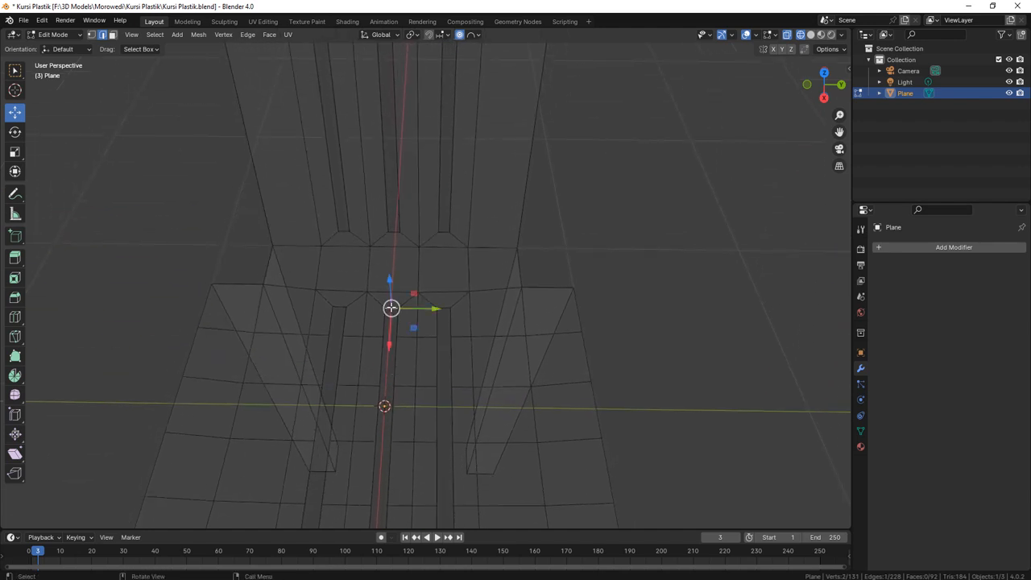
click(391, 307)
click(389, 303)
Add a centred loop cut through the face above the middle backrest slot.
shift+middle_drag(406, 226, 416, 480)
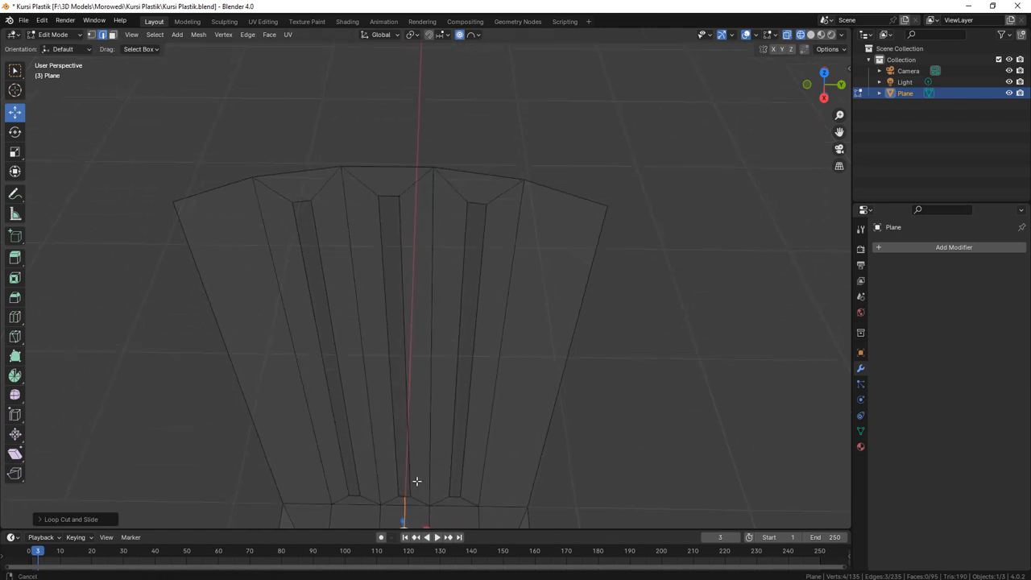
click(392, 195)
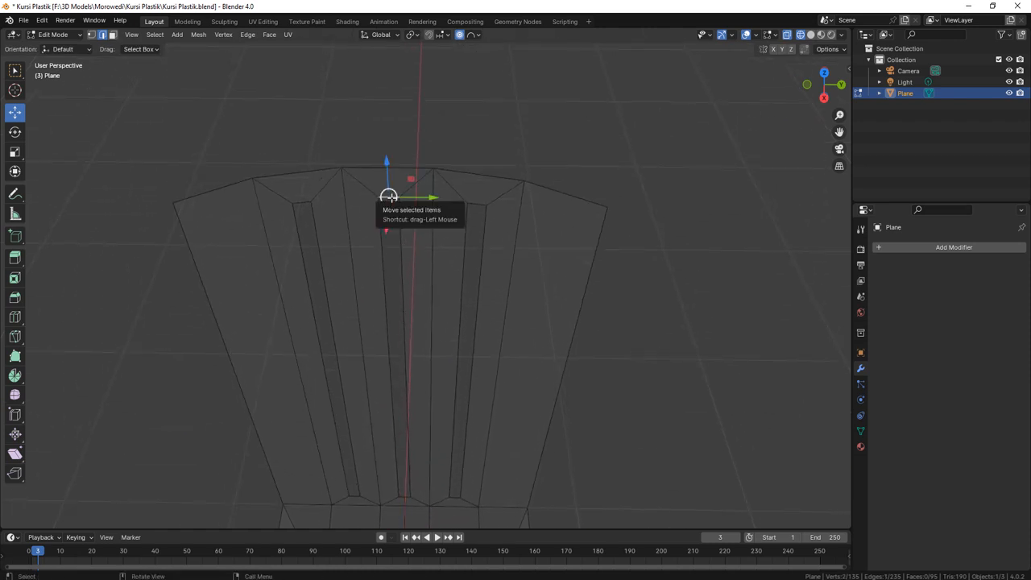
key(ctrl+r)
click(388, 196)
click(389, 197)
scroll(402, 249, down, 3)
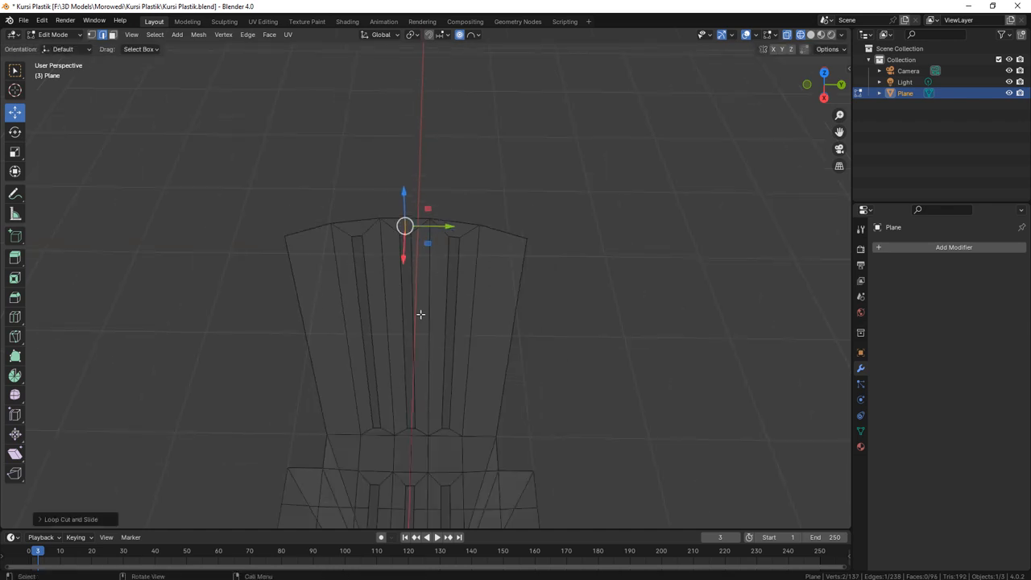
From the top view, select all vertices on the chair's negative Y side and delete them, leaving half the chair.
click(823, 73)
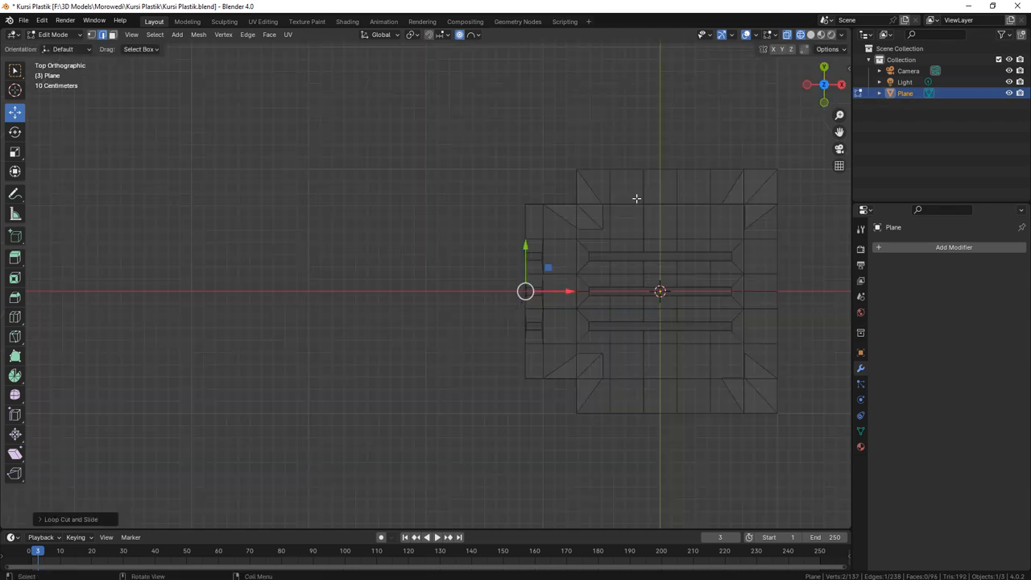
shift+middle_drag(700, 292, 475, 254)
scroll(538, 296, up, 2)
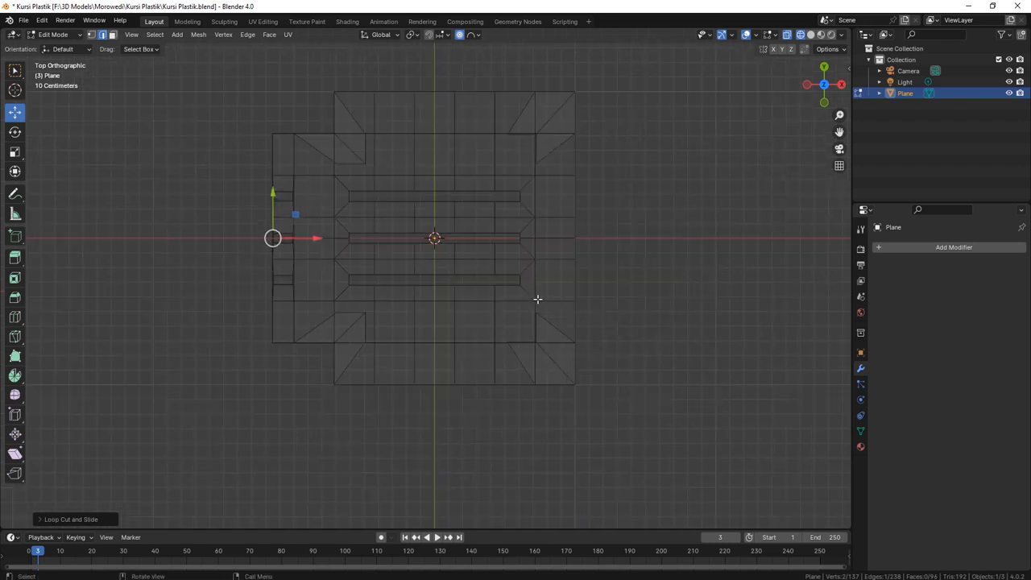
key(1)
drag(143, 433, 693, 241)
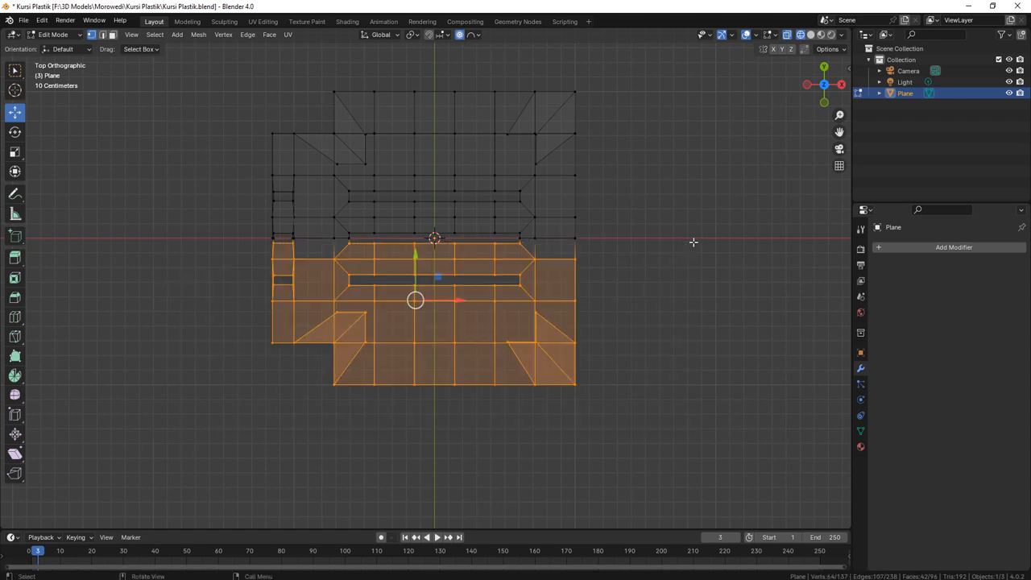
key(x)
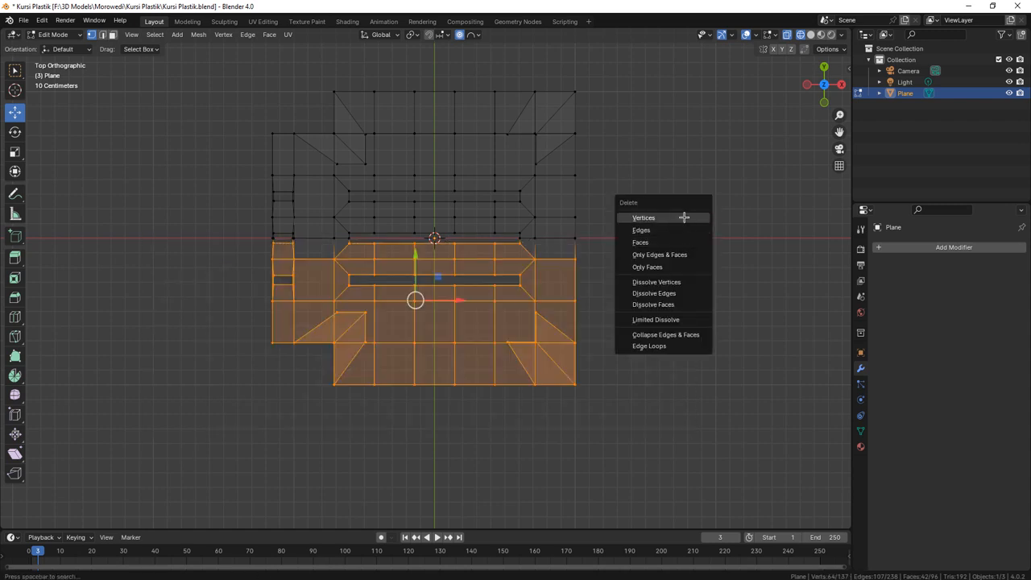
click(684, 217)
Select the bottom-end vertices of the remaining legs through the mesh in the right view and move them outward along Y.
drag(823, 83, 638, 407)
middle_drag(638, 407, 535, 352)
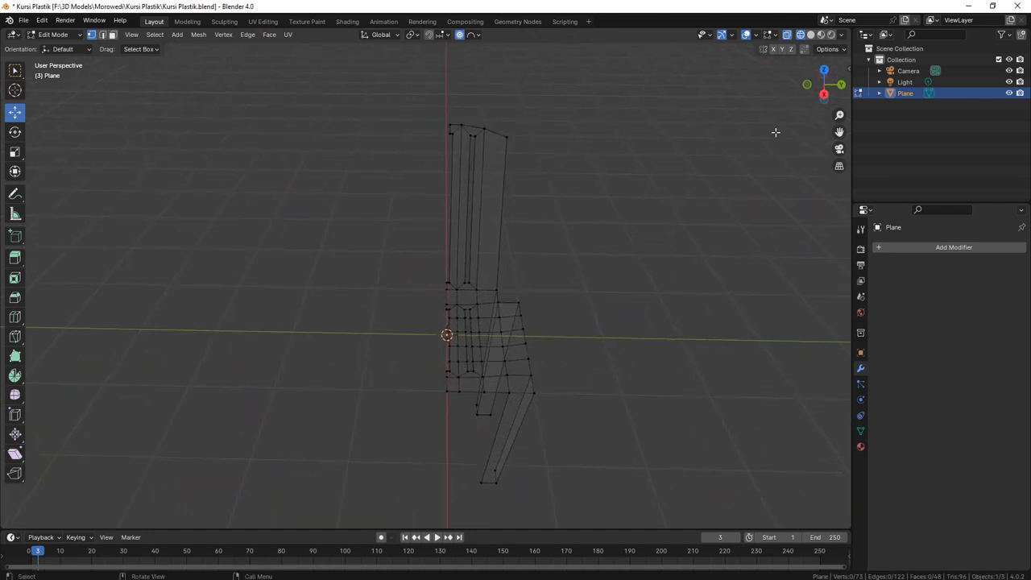
click(810, 34)
mouse_move(741, 138)
middle_down()
mouse_move(573, 375)
mouse_move(585, 424)
mouse_move(557, 363)
mouse_move(569, 423)
mouse_move(564, 392)
mouse_move(568, 417)
mouse_move(584, 406)
middle_up()
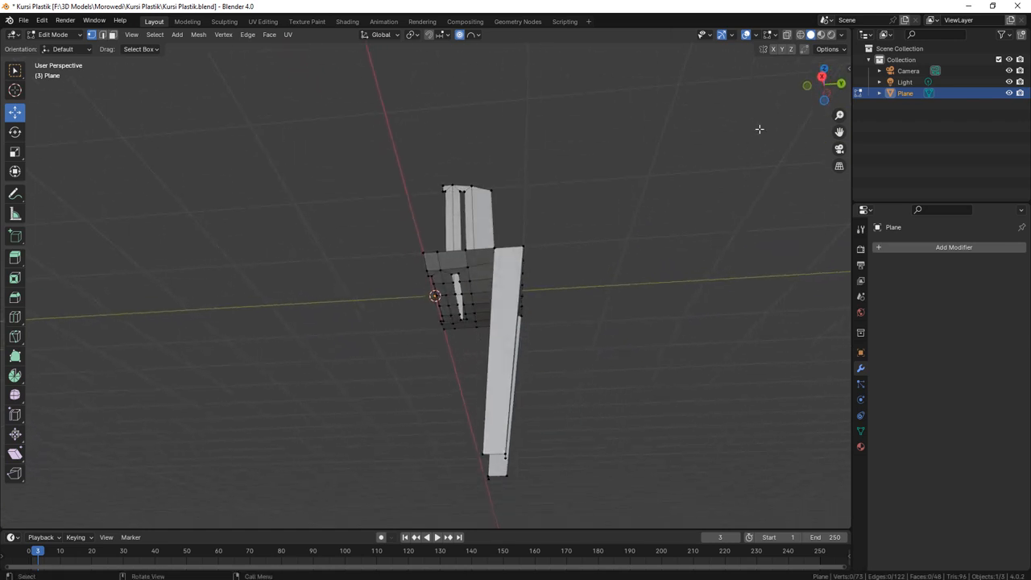
click(822, 77)
drag(480, 426, 608, 518)
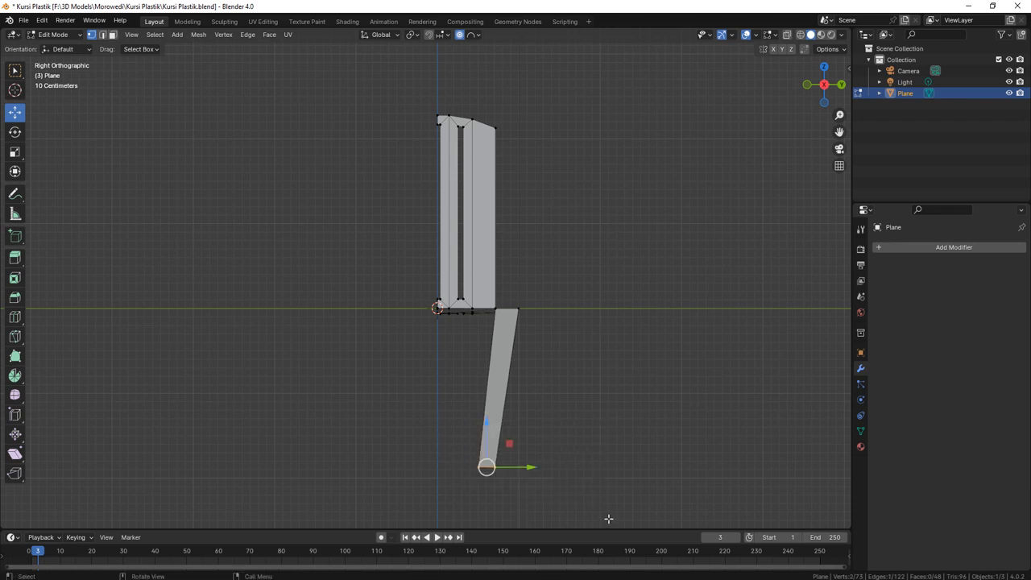
key(shift+z)
mouse_move(378, 446)
mouse_down()
mouse_move(577, 483)
mouse_move(564, 469)
mouse_move(578, 470)
mouse_move(564, 473)
mouse_up()
From the back view, move the front leg's end vertices forward and the back leg's end vertices backward along X.
click(841, 84)
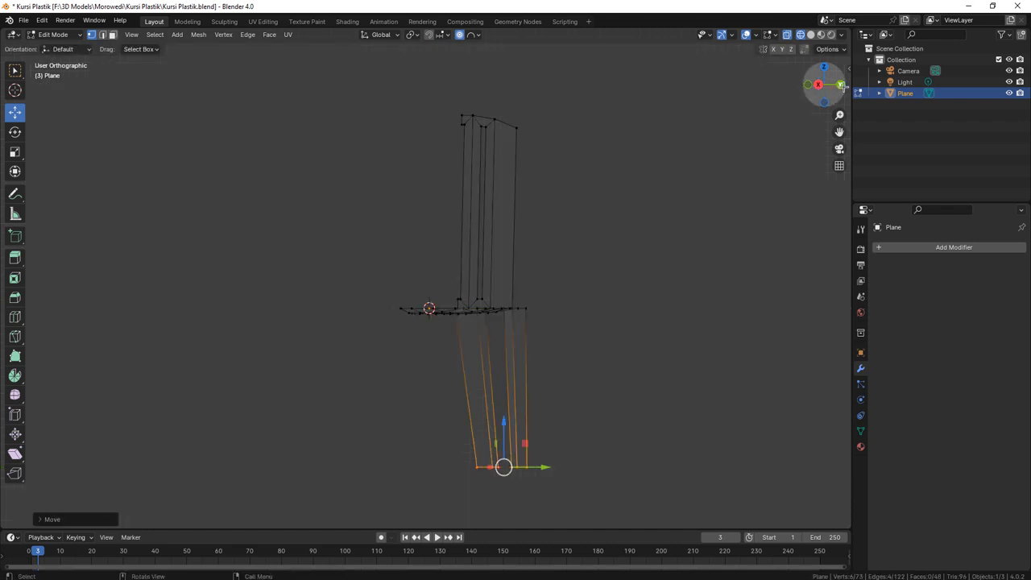
drag(405, 429, 299, 506)
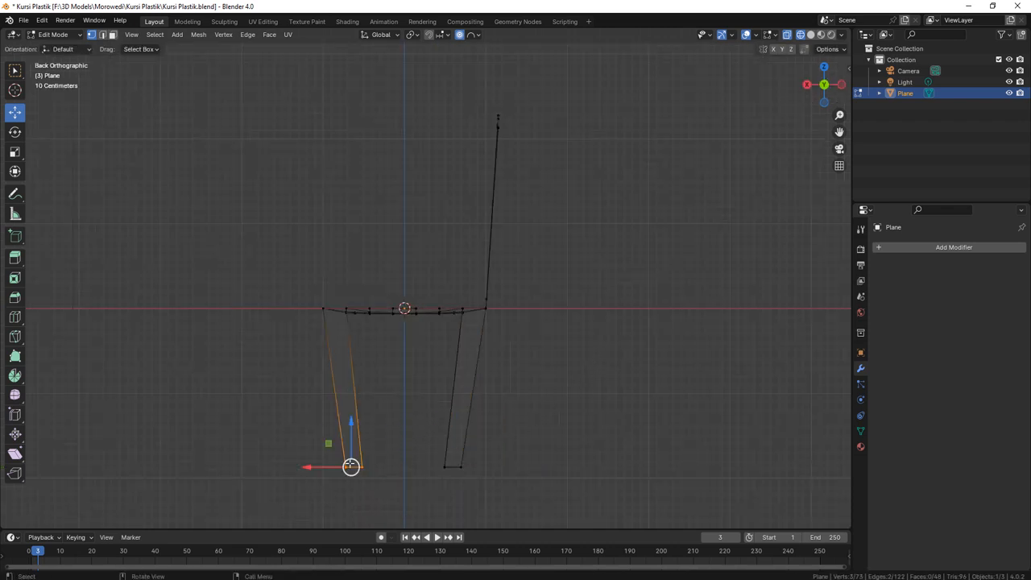
drag(308, 468, 276, 468)
drag(412, 428, 476, 471)
drag(411, 467, 457, 468)
drag(255, 426, 379, 505)
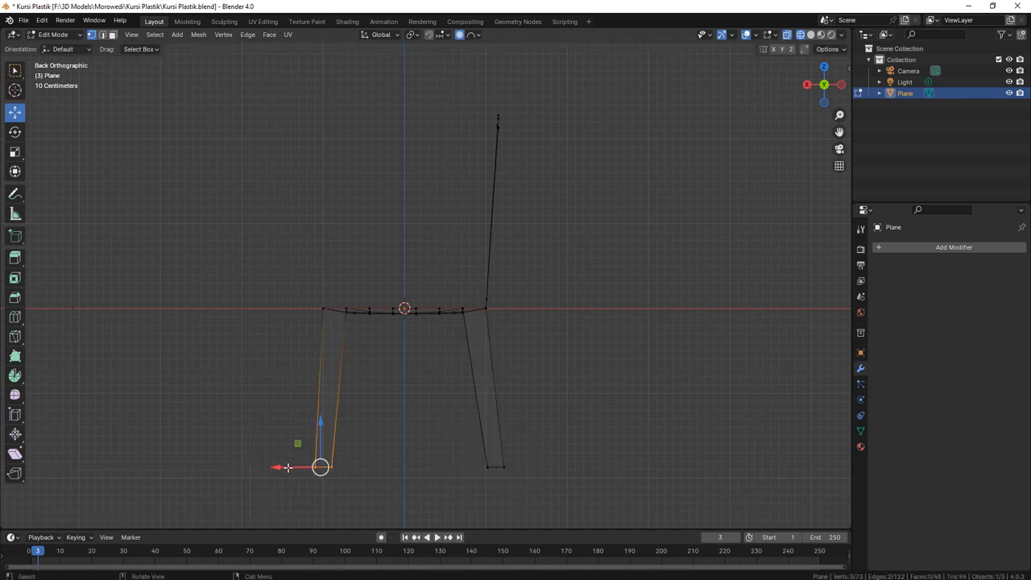
drag(287, 467, 285, 468)
In solid shading with proportional editing off, move the backrest's upper outer corner vertex slightly inward along Y.
middle_drag(637, 224, 628, 301)
click(810, 35)
middle_drag(535, 400, 570, 375)
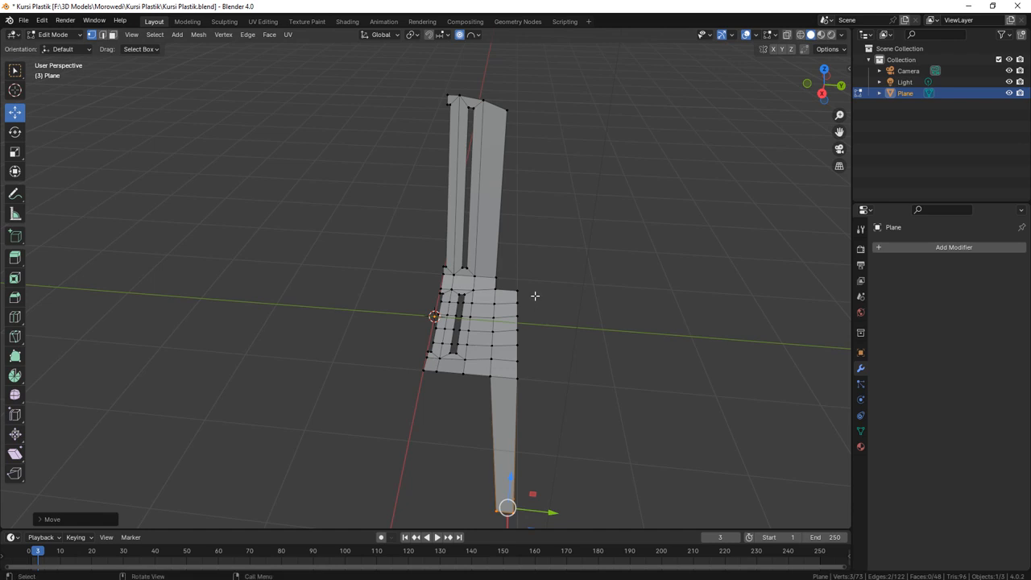
click(508, 114)
drag(552, 112, 538, 114)
key(ctrl+z)
middle_drag(509, 252, 511, 210)
scroll(522, 230, up, 2)
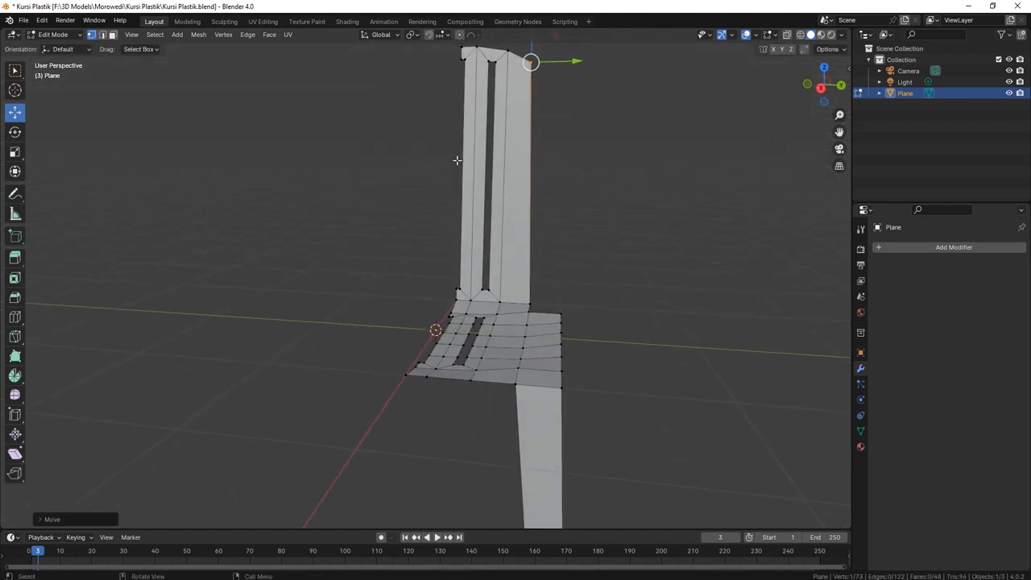
Select the long vertical edges of the half backrest in edge selection and subdivide them.
key(2)
drag(456, 161, 697, 207)
right_click(567, 202)
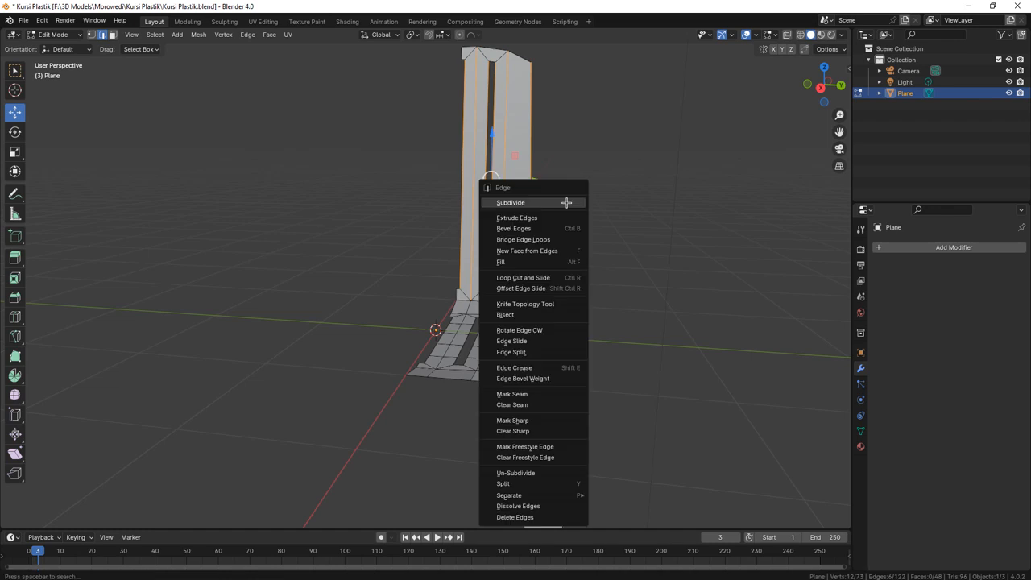
click(552, 201)
Try moving the subdivided backrest edges along X, and undo the move.
middle_drag(584, 223, 511, 200)
drag(448, 224, 455, 224)
key(ctrl+z)
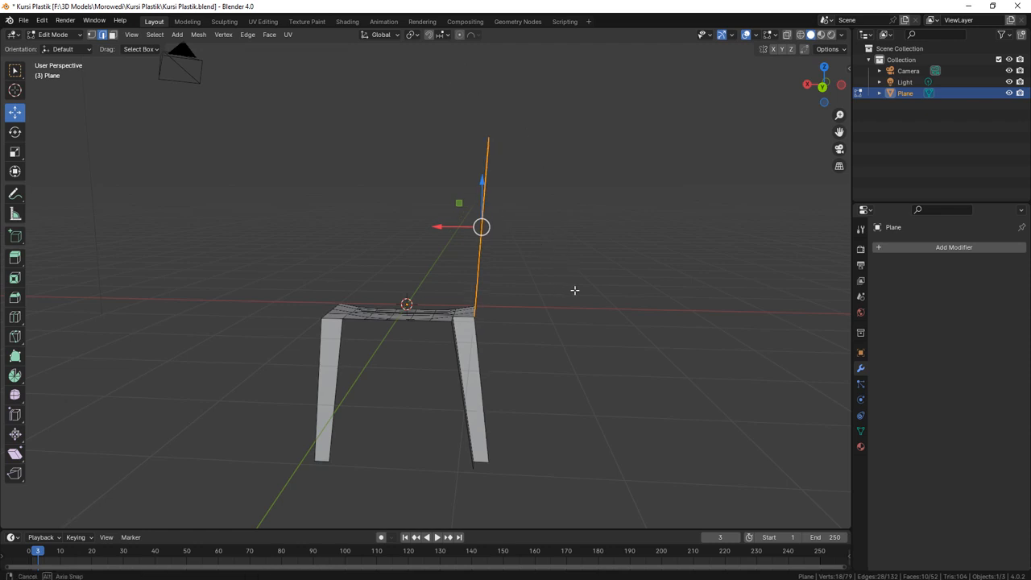
Move the half backrest's middle and top rows of vertices slightly backward along X to curve its side profile.
middle_drag(574, 290, 566, 267)
drag(435, 203, 555, 243)
middle_drag(554, 241, 546, 240)
drag(430, 214, 547, 240)
middle_drag(558, 248, 526, 256)
drag(457, 209, 462, 209)
click(500, 129)
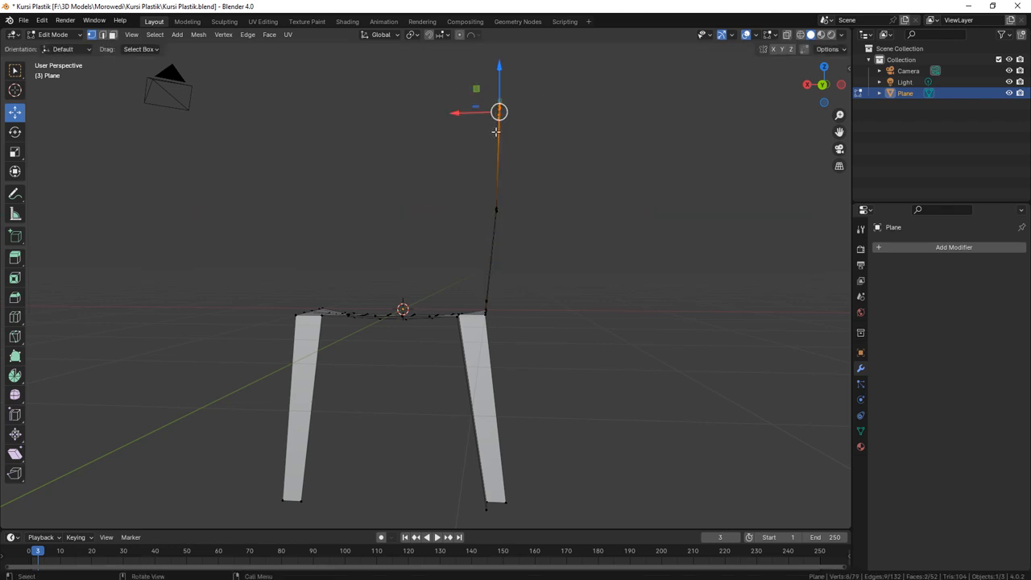
drag(466, 113, 483, 113)
Move the half backrest's outer mid-height vertices forward along X, and the outermost one slightly further.
middle_drag(517, 198, 451, 274)
scroll(429, 229, up, 3)
middle_drag(422, 221, 469, 269)
scroll(470, 269, up, 3)
key(b)
drag(384, 260, 385, 259)
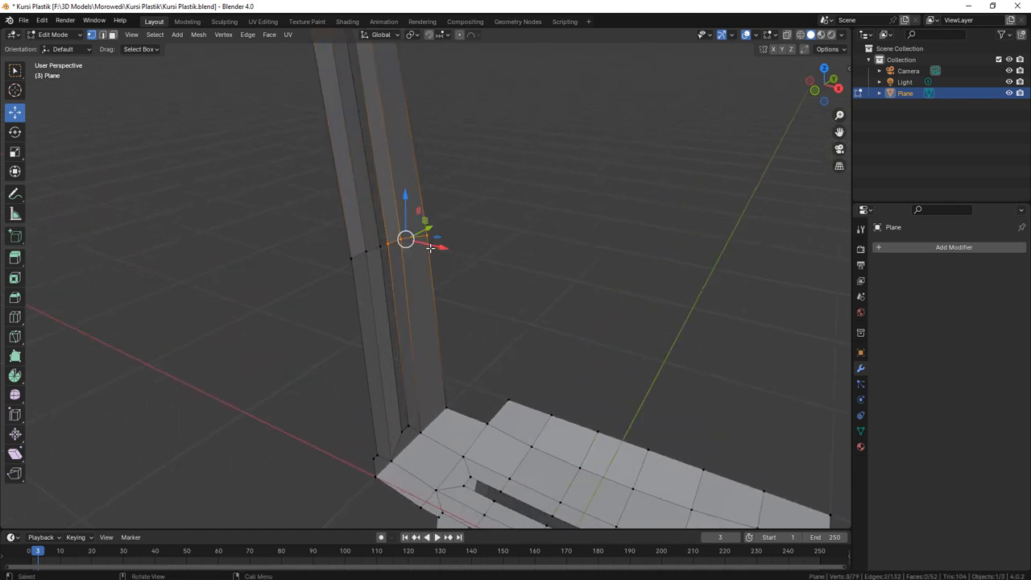
key(g)
key(x)
click(442, 246)
click(464, 255)
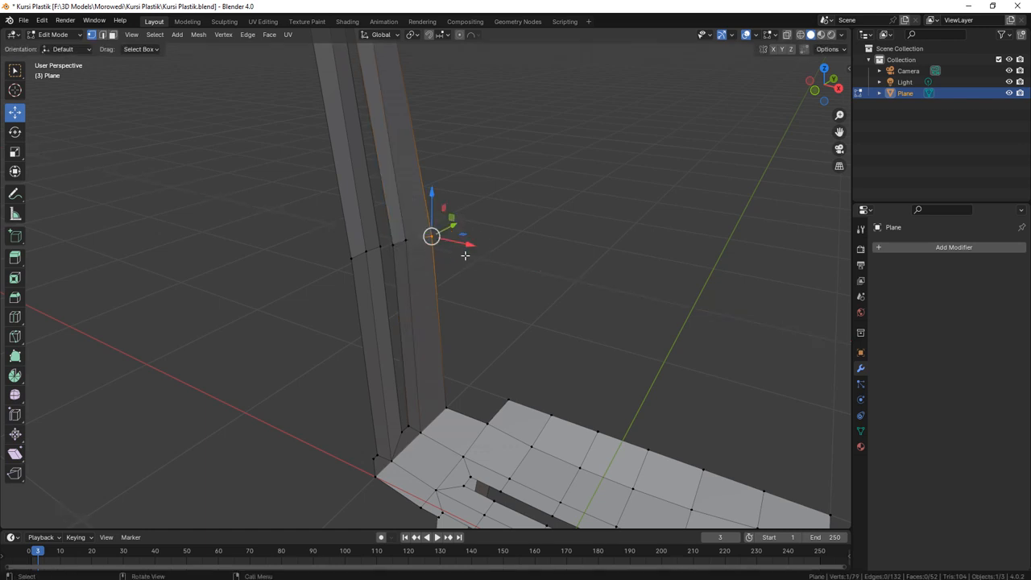
drag(463, 244, 467, 245)
Move the mid-height vertex beside the backrest slot slightly backward along X, and select the mid-height vertices near the centre line.
middle_drag(459, 303, 362, 243)
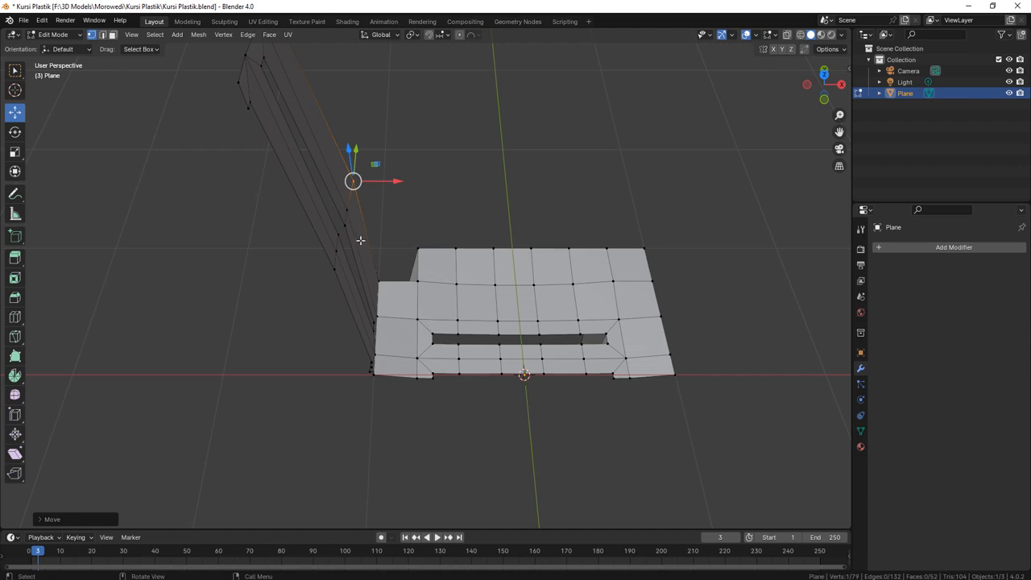
click(345, 226)
drag(371, 225, 367, 227)
click(351, 275)
click(335, 258)
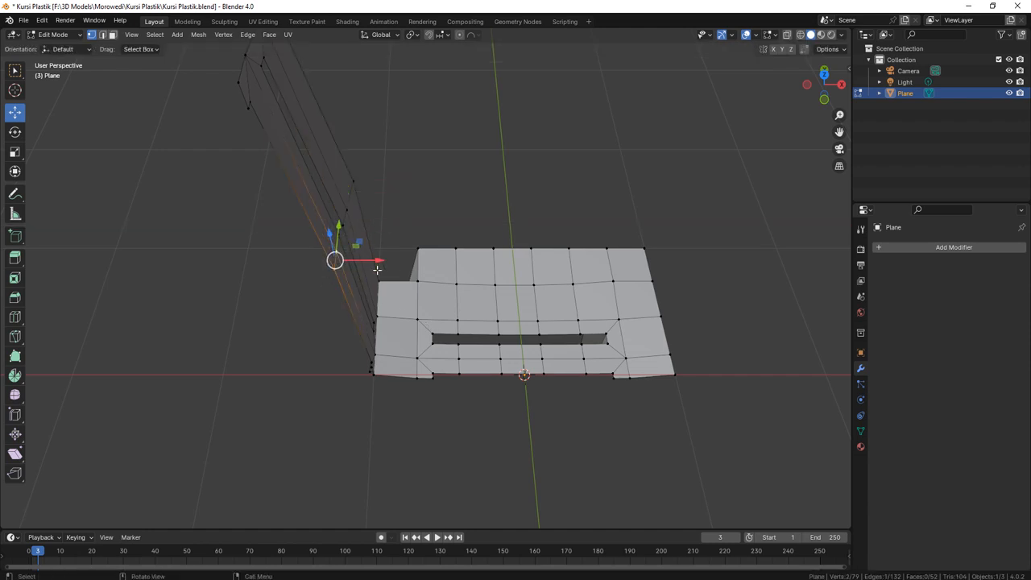
Select the three outer top vertices of the half backrest and move them slightly forward along X.
middle_drag(413, 285, 394, 237)
middle_drag(497, 282, 242, 193)
drag(241, 191, 456, 92)
middle_drag(454, 112, 418, 137)
click(416, 137)
drag(418, 136, 394, 238)
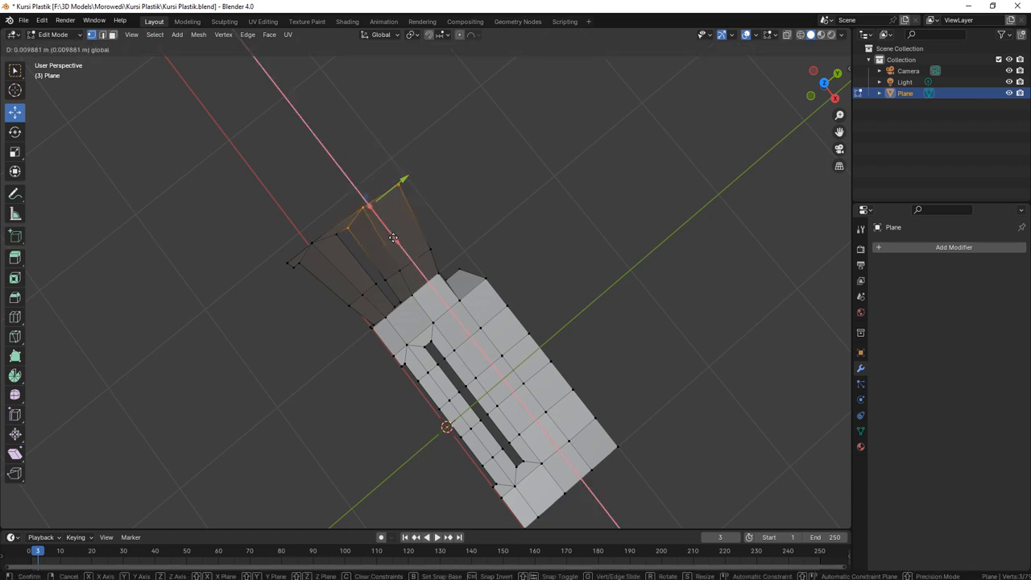
drag(393, 239, 395, 235)
Move the backrest's upper outer corner vertex slightly inward and down in the YZ plane.
drag(431, 156, 429, 216)
middle_drag(465, 242, 440, 155)
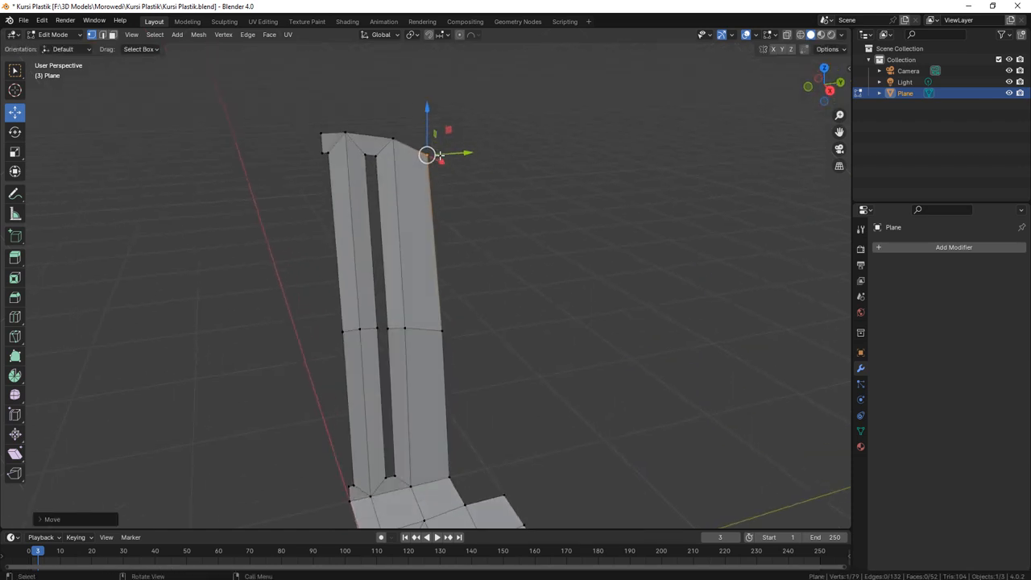
drag(447, 130, 443, 132)
Deselect all of the chair's vertices and save the file.
middle_drag(524, 239, 497, 265)
scroll(518, 299, down, 4)
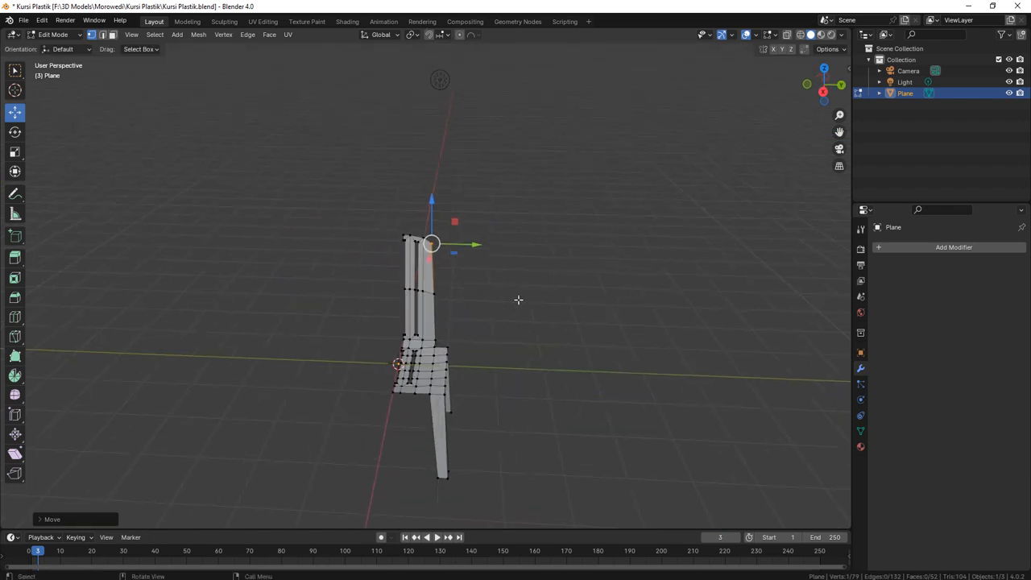
middle_drag(519, 316, 493, 344)
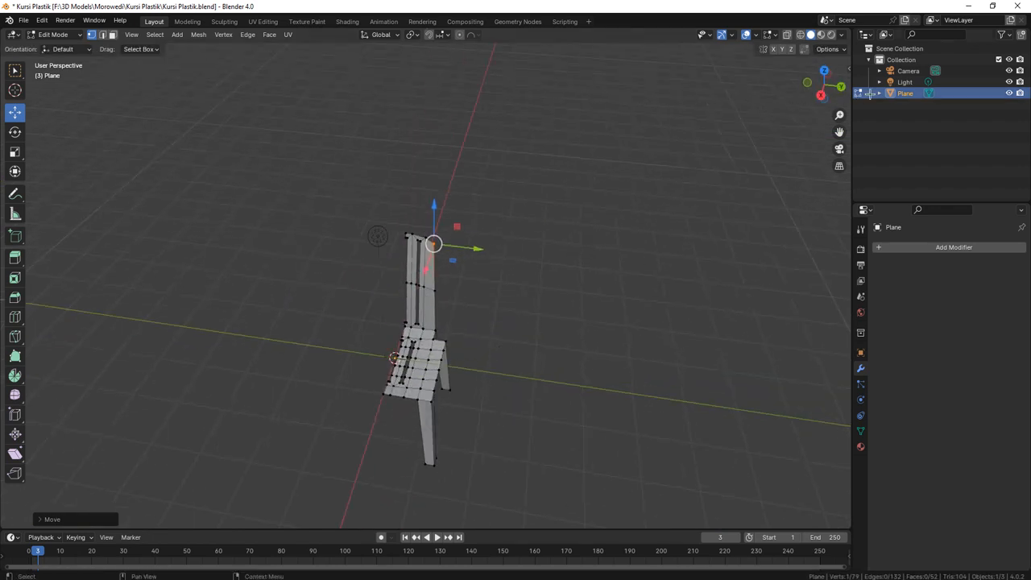
click(554, 336)
middle_drag(554, 336, 502, 271)
scroll(502, 274, up, 4)
key(ctrl+s)
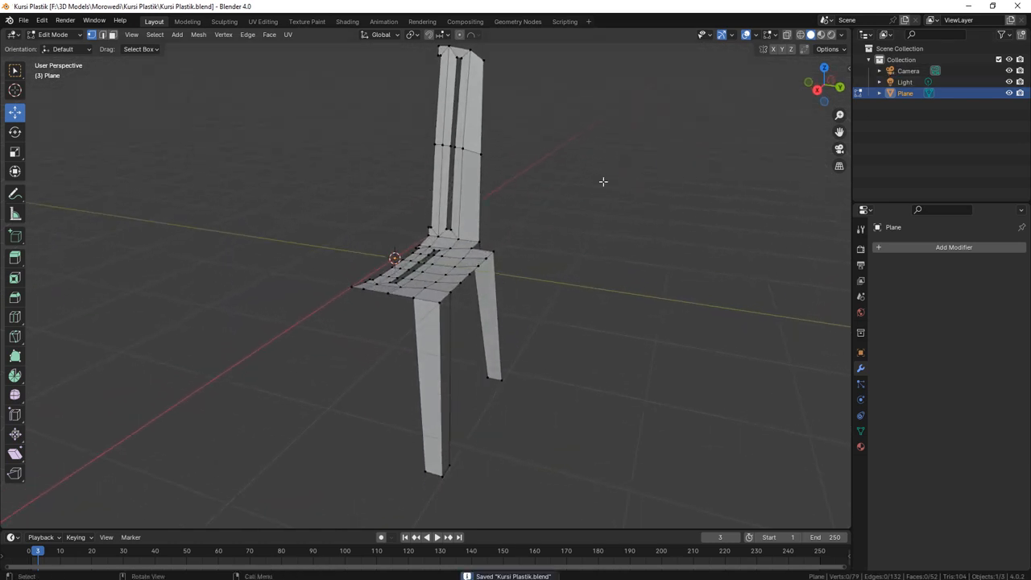
In Object Mode, add a Mirror modifier to the half chair with only the Y axis enabled.
key(Tab)
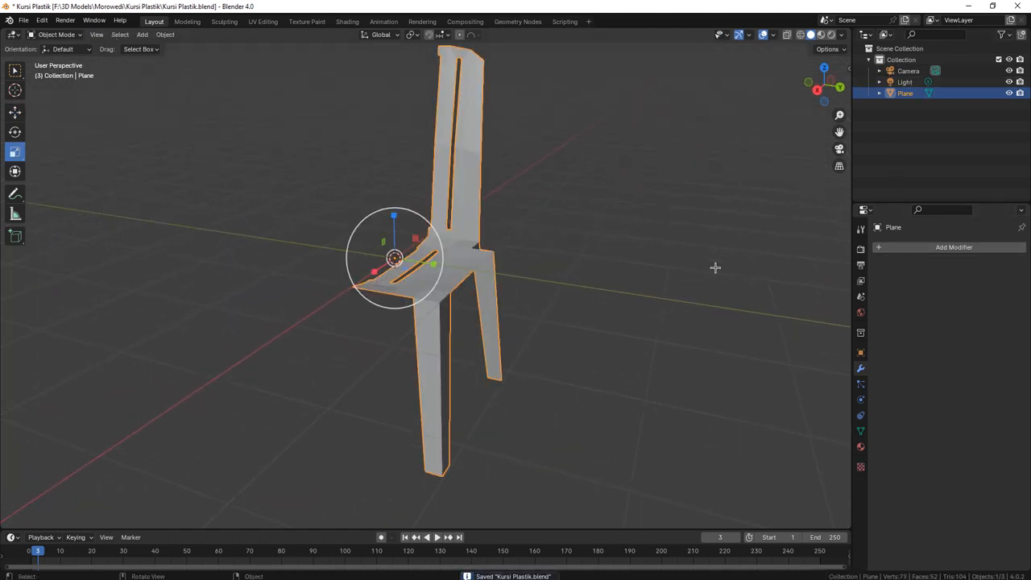
click(931, 250)
mouse_move(919, 278)
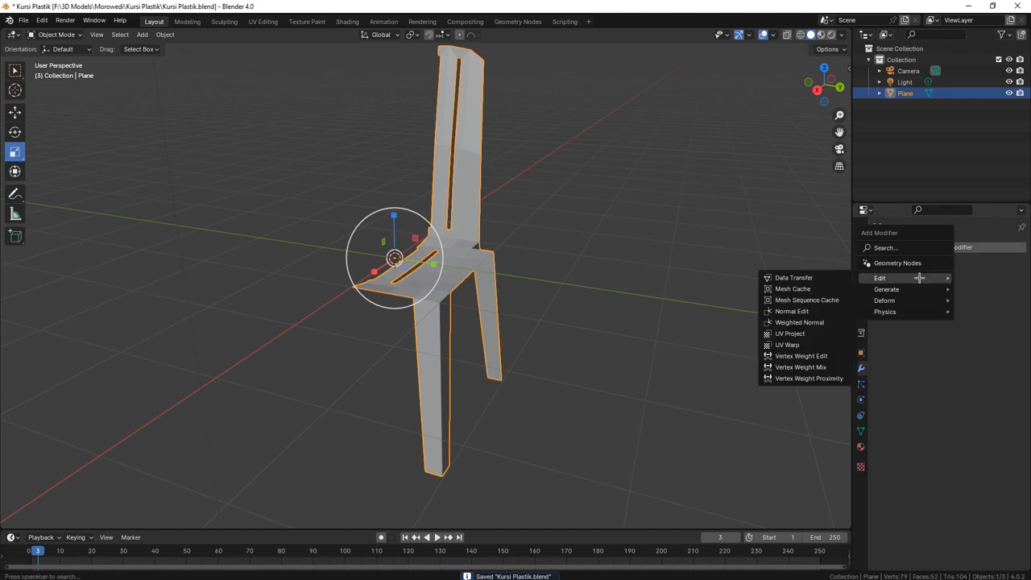
text(mir)
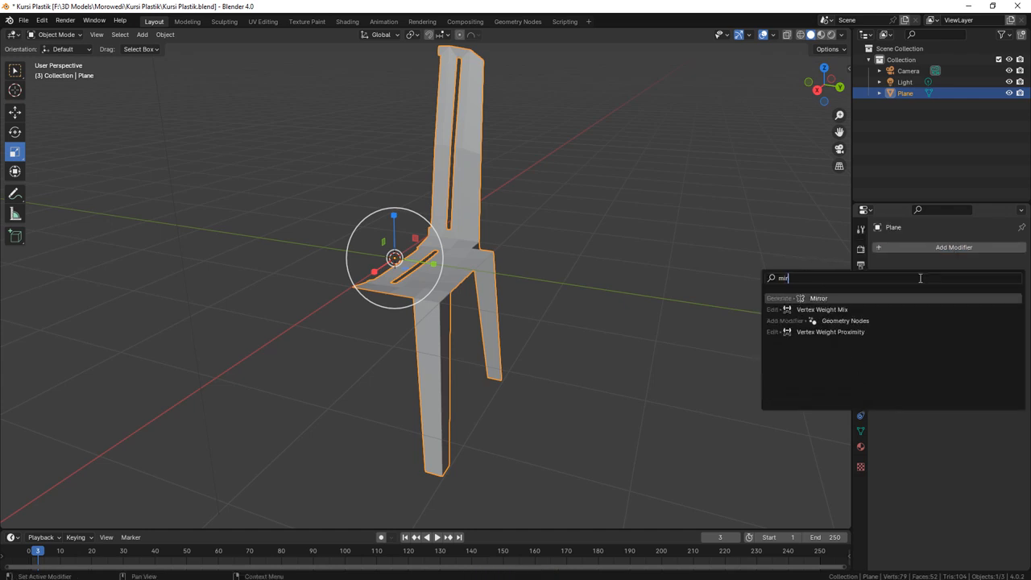
key(Return)
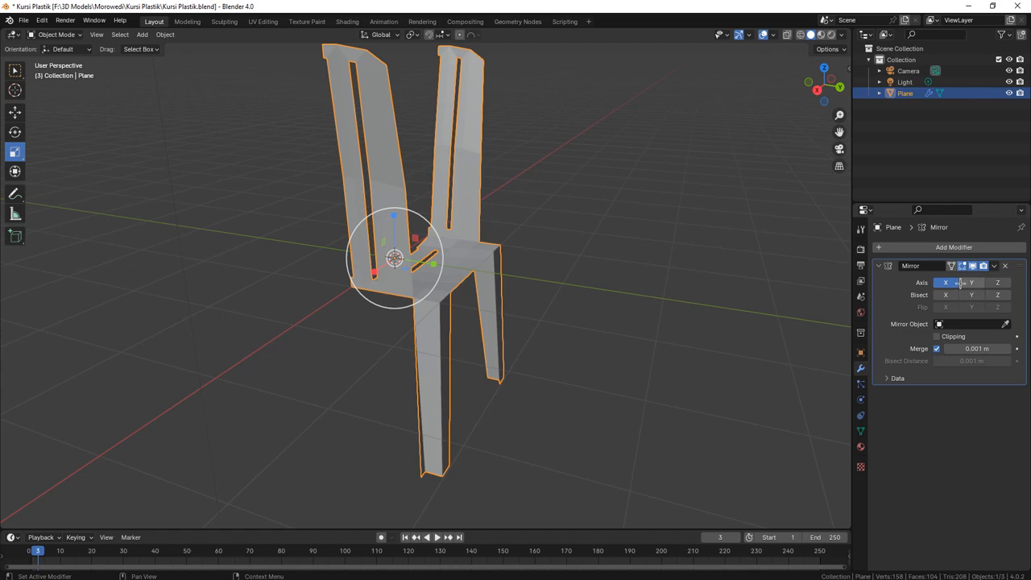
click(946, 283)
click(971, 283)
Deselect the chair and apply its Mirror modifier.
middle_drag(564, 347, 602, 197)
mouse_move(534, 216)
middle_down()
mouse_move(518, 237)
mouse_move(526, 231)
middle_up()
scroll(523, 242, up, 2)
scroll(524, 242, down, 2)
click(558, 235)
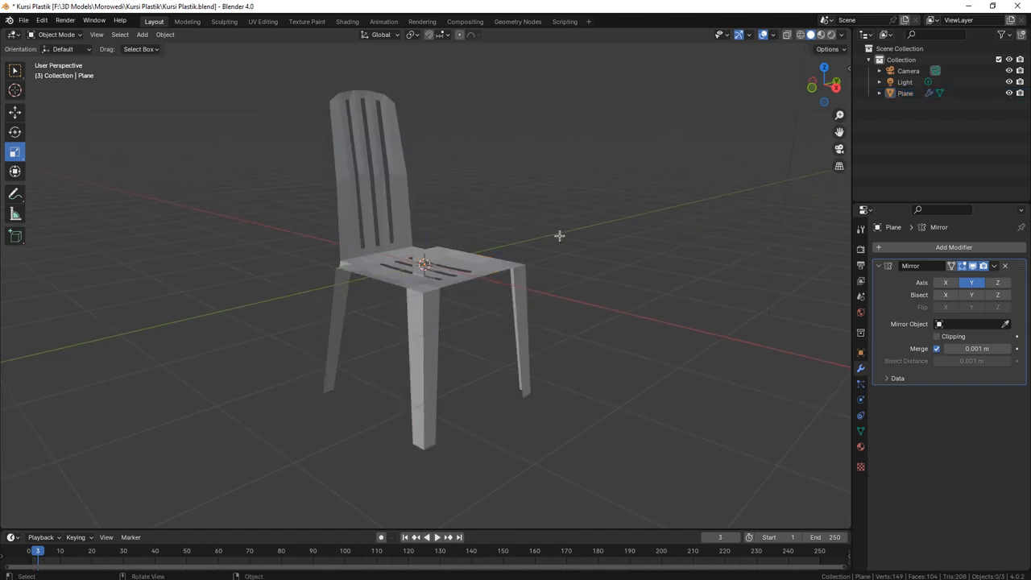
middle_drag(554, 307, 433, 306)
scroll(433, 306, up, 2)
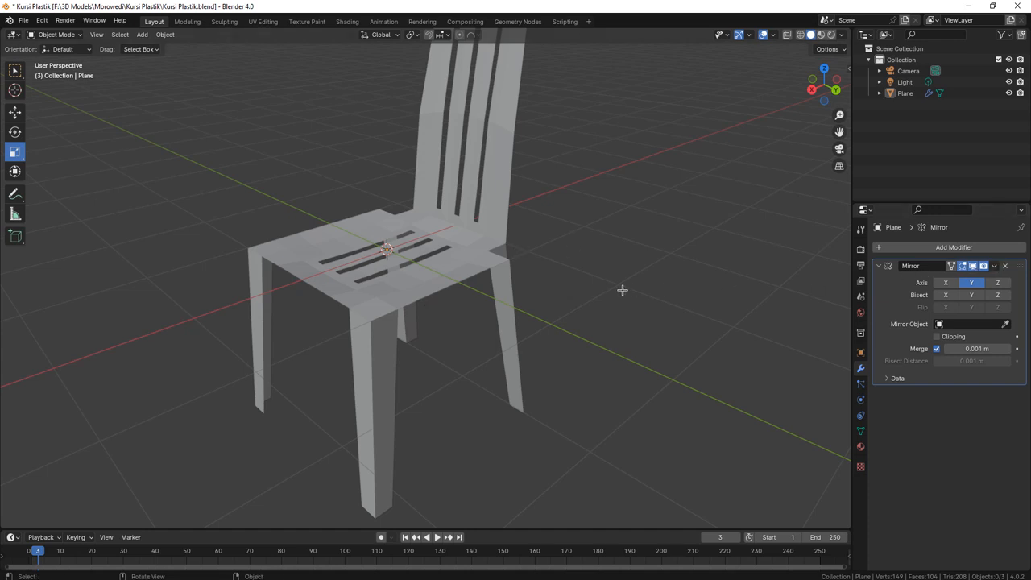
click(990, 267)
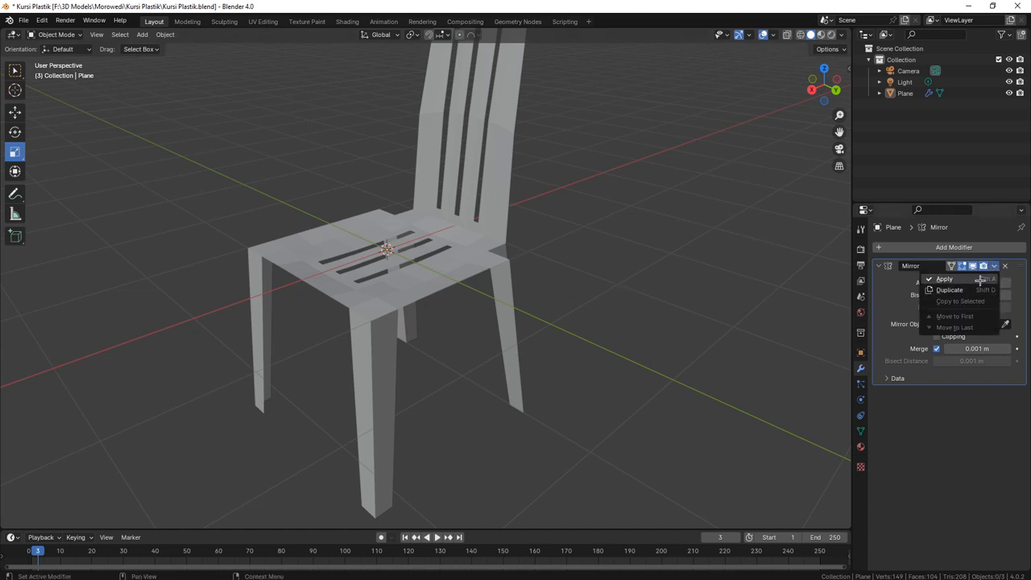
click(959, 281)
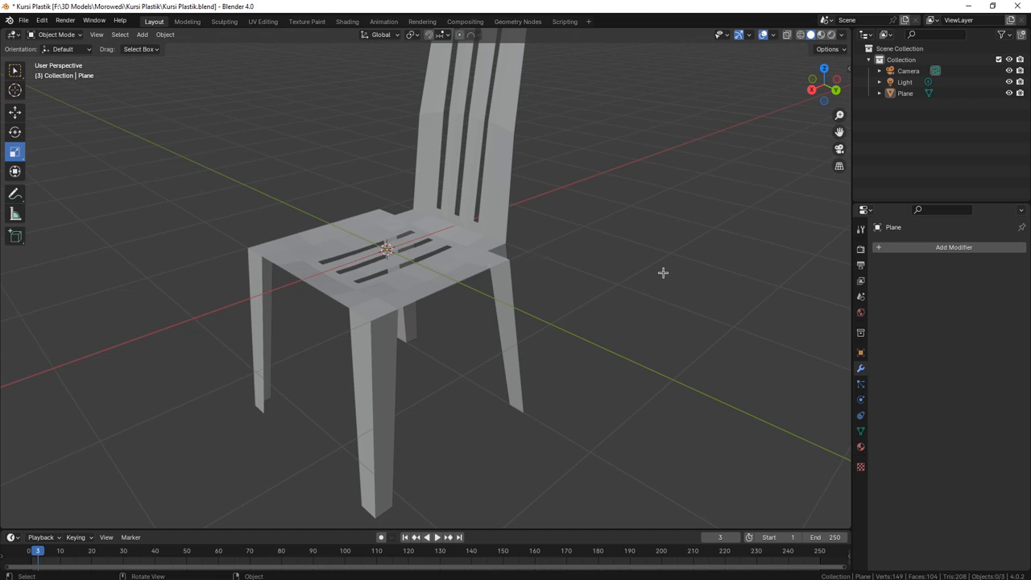
Select the chair, add a Solidify modifier and set its thickness to 0.05 m.
click(472, 245)
click(930, 247)
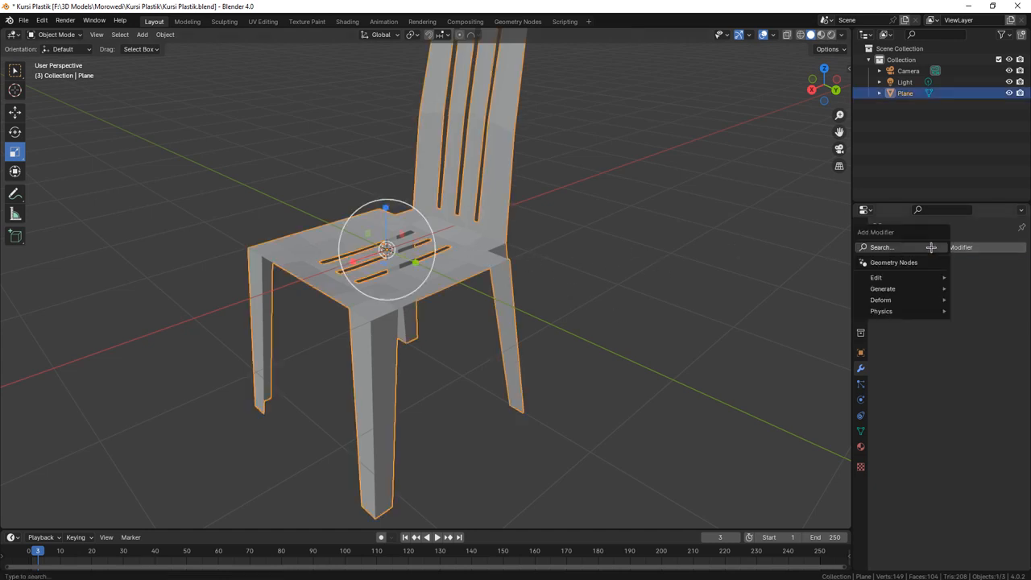
text(solid)
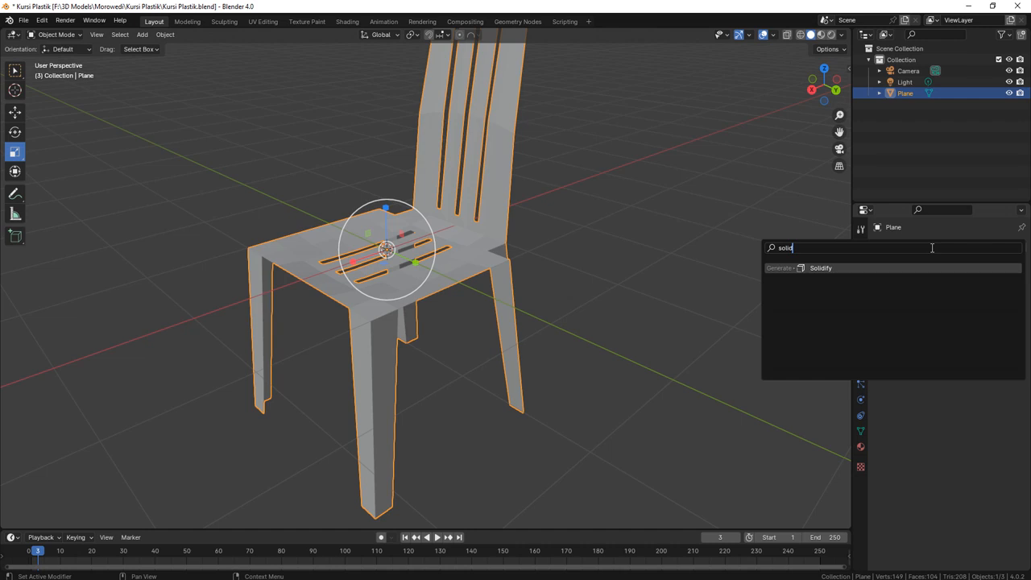
click(837, 268)
middle_drag(565, 282, 519, 263)
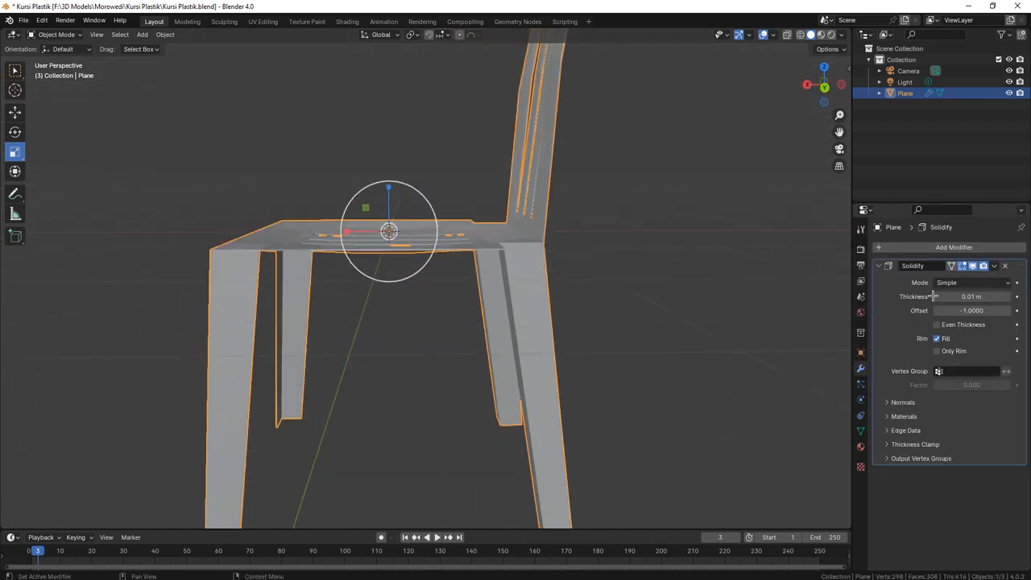
drag(970, 297, 1011, 297)
middle_drag(625, 314, 563, 310)
drag(971, 297, 959, 297)
middle_drag(636, 318, 565, 332)
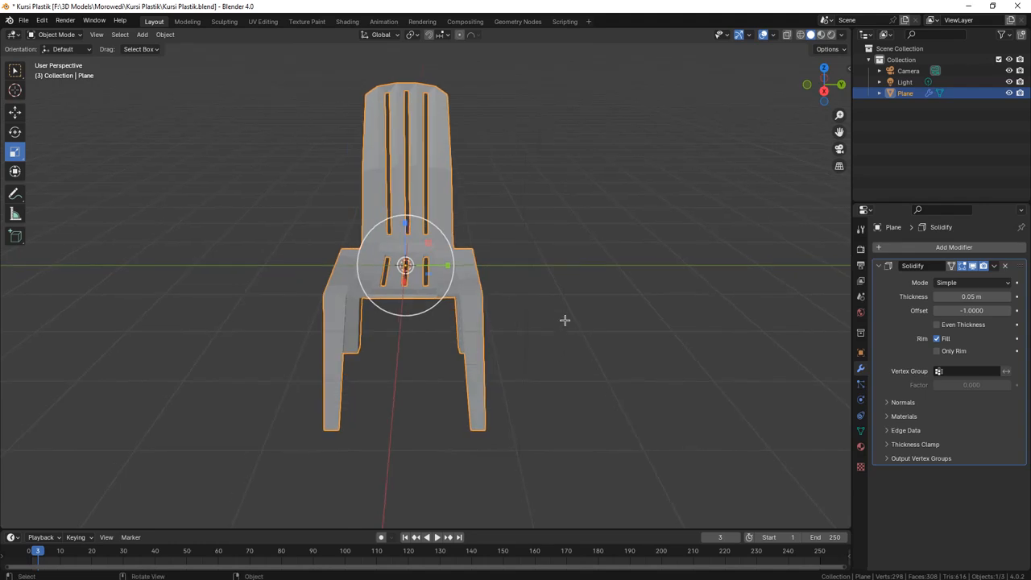
Apply the Solidify modifier to the chair.
right_click(565, 333)
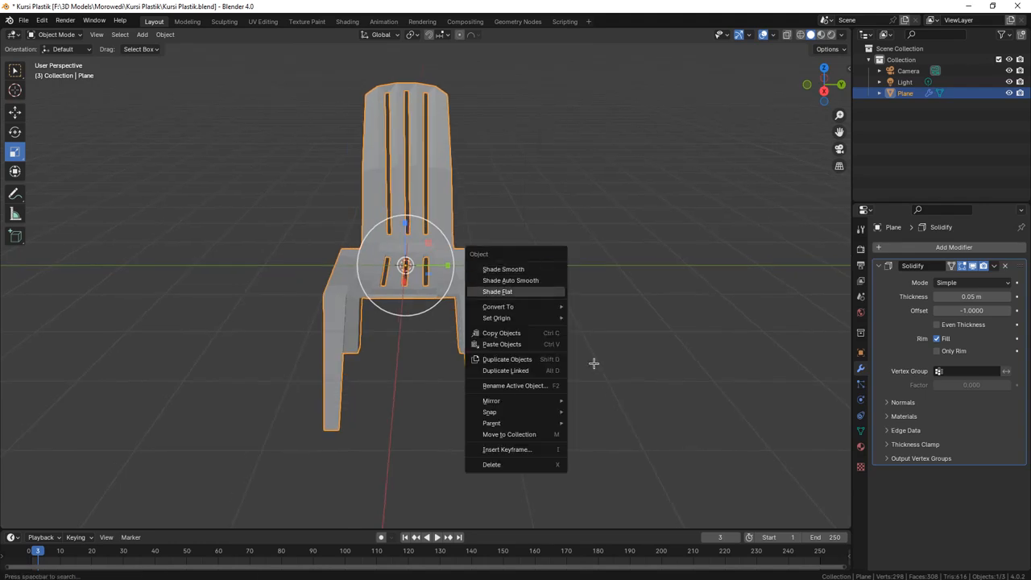
click(993, 265)
middle_drag(685, 338, 432, 367)
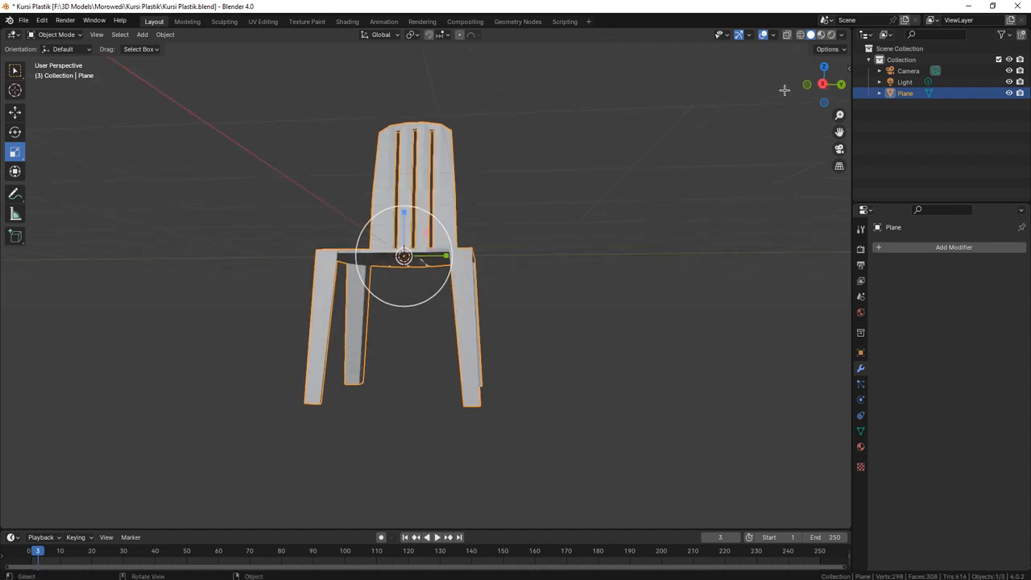
In wireframe right view, select the bottom vertices of all legs, scale them along Z to level the feet, and return to Object Mode.
click(800, 35)
click(822, 83)
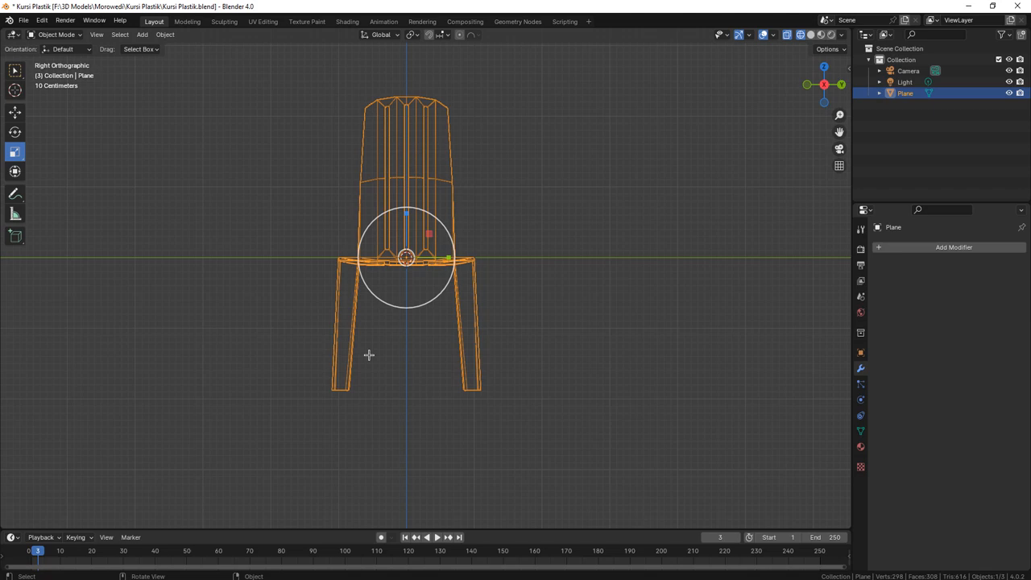
key(Tab)
drag(286, 352, 556, 423)
scroll(430, 403, up, 3)
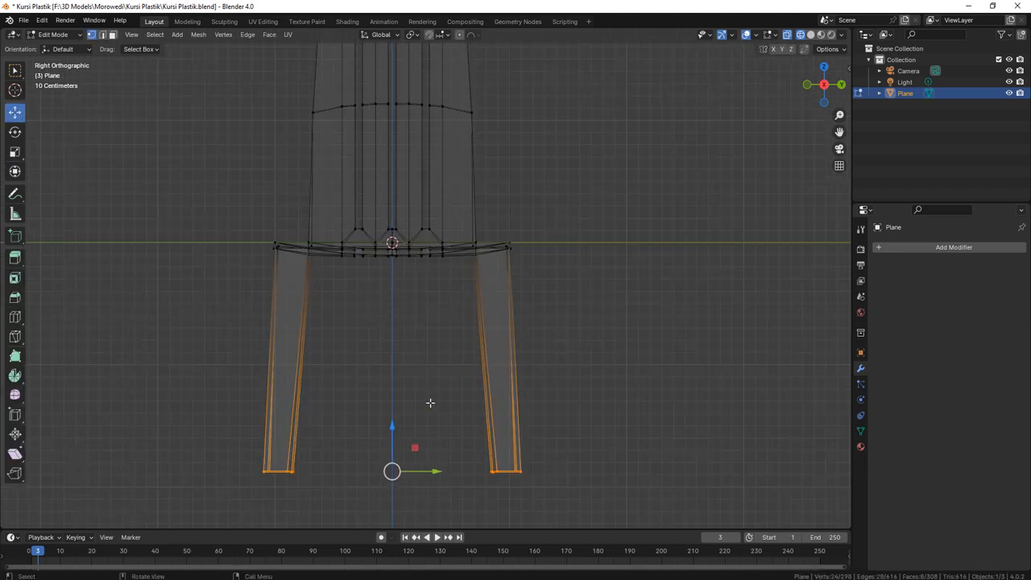
scroll(441, 418, up, 4)
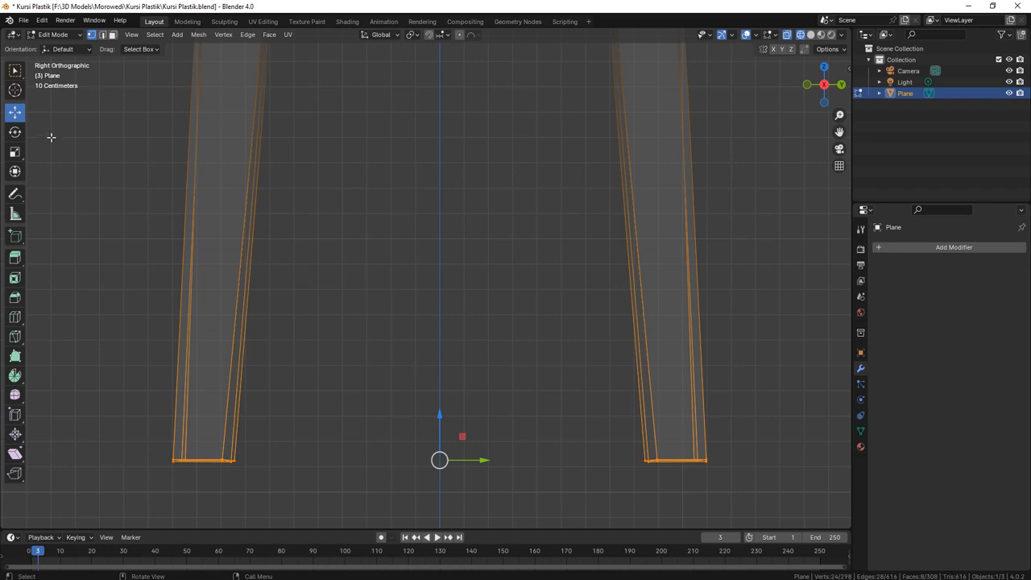
click(14, 150)
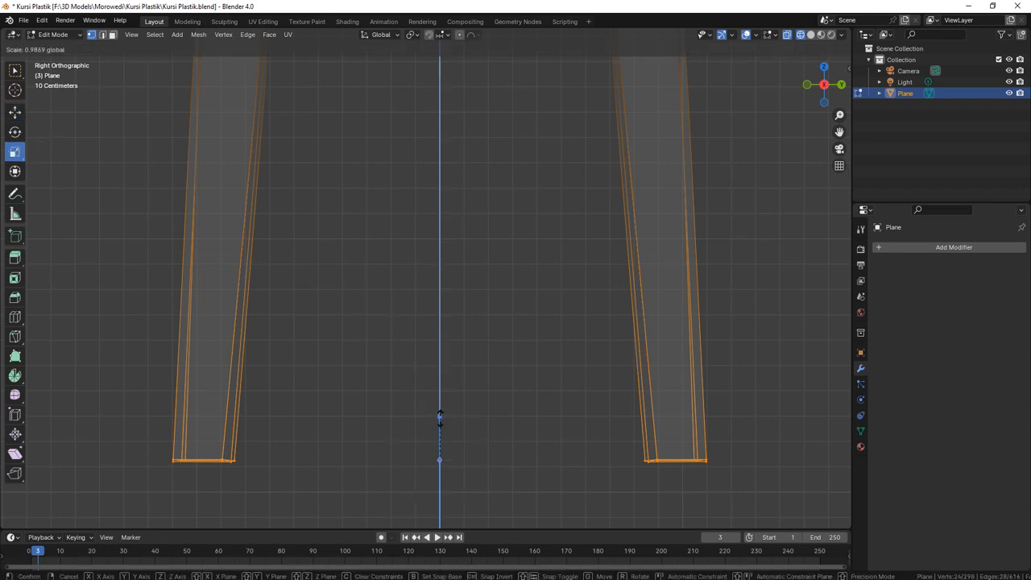
drag(440, 415, 440, 420)
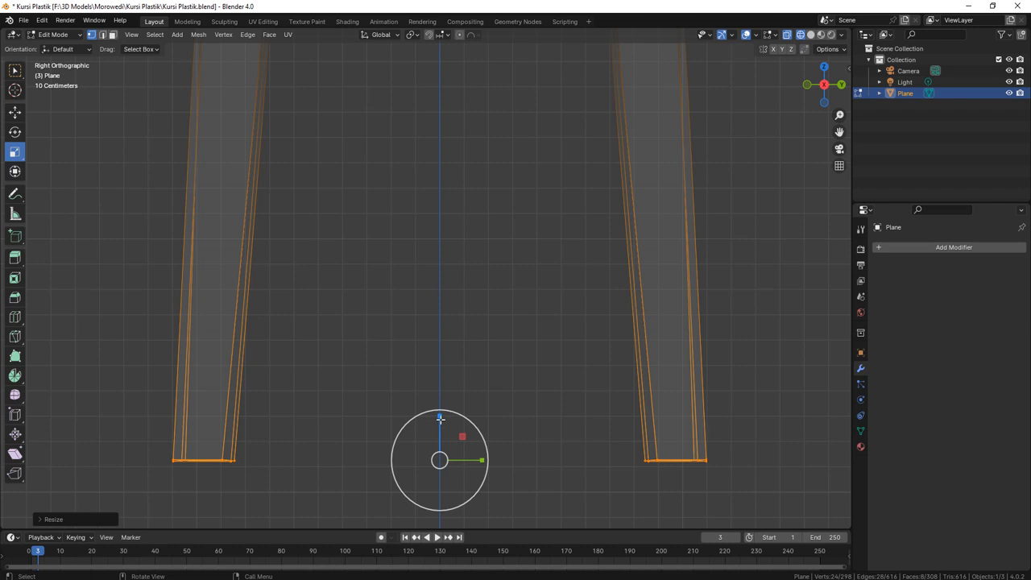
drag(442, 423, 441, 420)
scroll(488, 385, down, 6)
middle_drag(517, 326, 604, 368)
key(Tab)
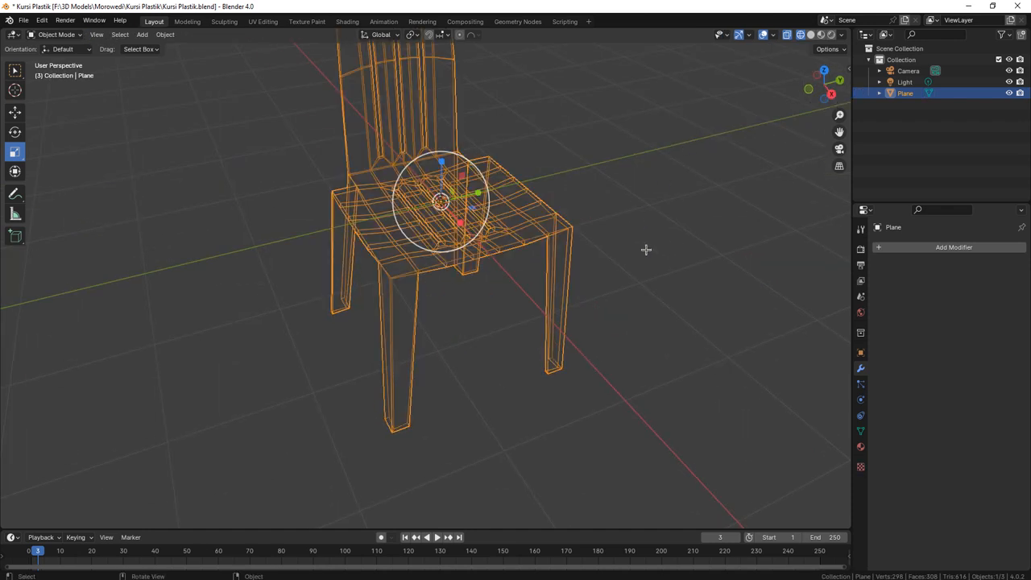
Return the viewport to solid shading, save the file and select the chair.
click(642, 229)
middle_drag(634, 266, 578, 364)
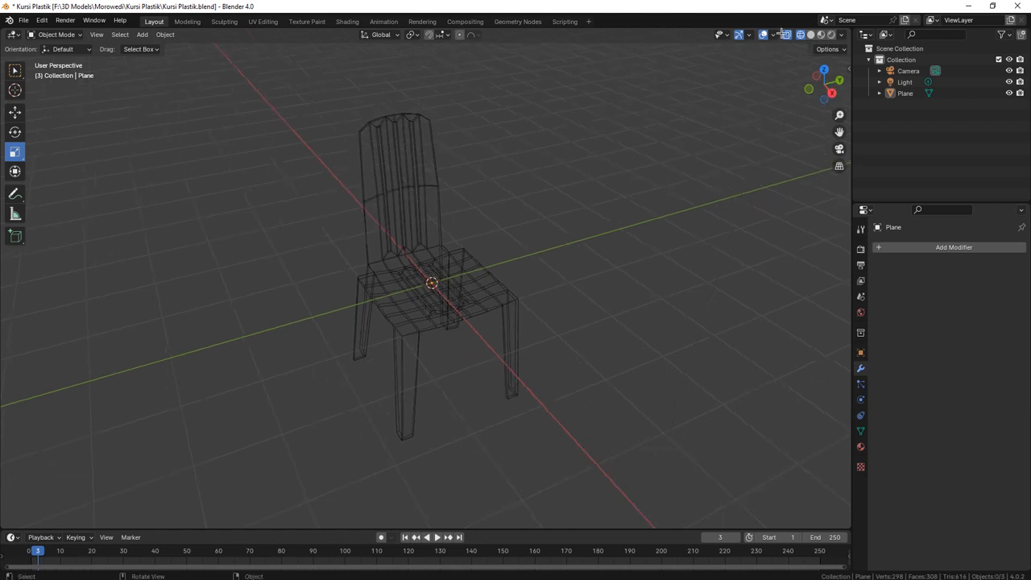
click(811, 35)
middle_drag(533, 335, 533, 324)
scroll(484, 355, up, 1)
middle_drag(484, 355, 511, 357)
scroll(462, 323, up, 2)
mouse_move(462, 323)
middle_down()
mouse_move(486, 309)
mouse_move(452, 315)
middle_up()
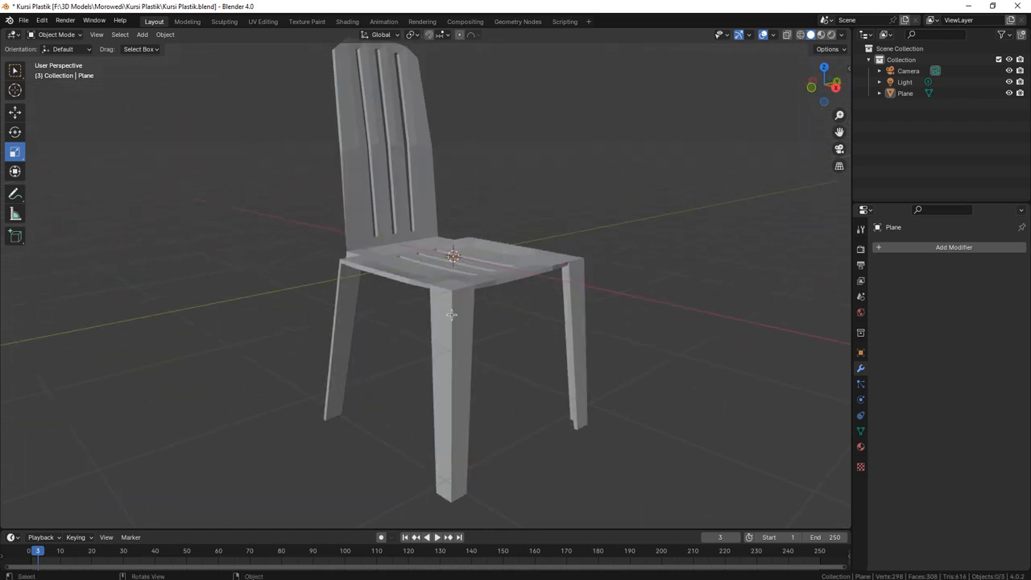
middle_drag(626, 360, 507, 414)
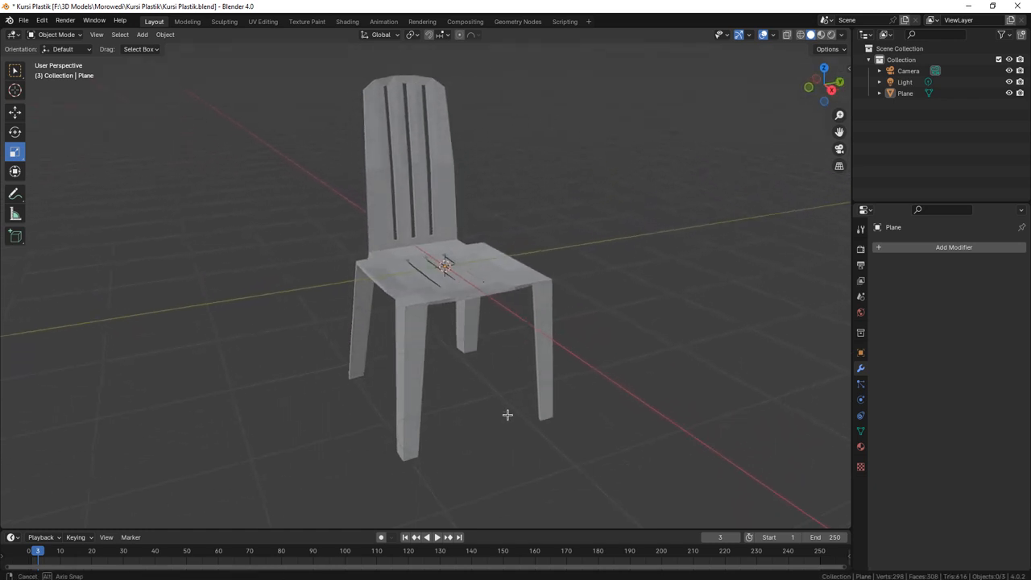
key(ctrl+s)
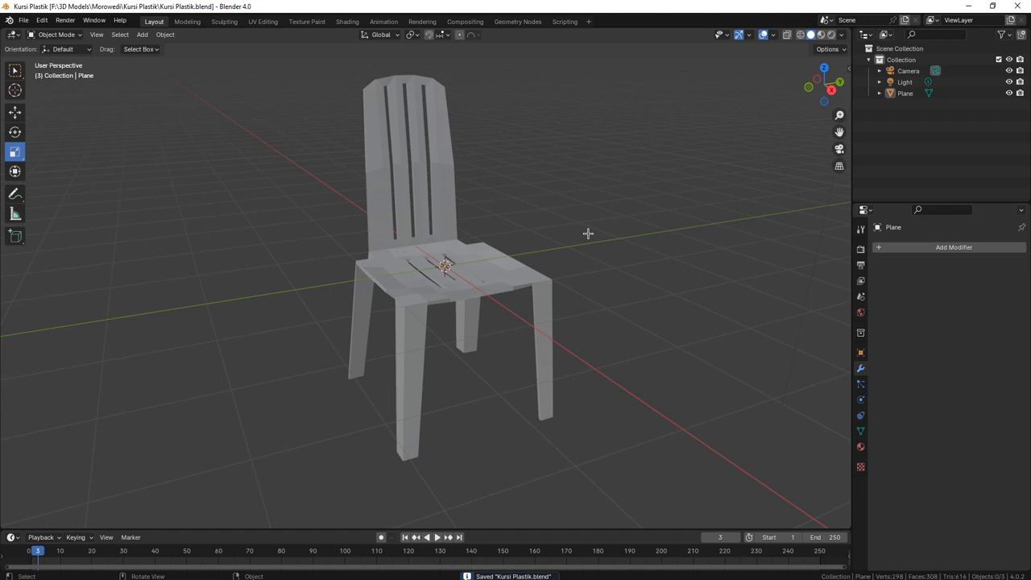
click(448, 155)
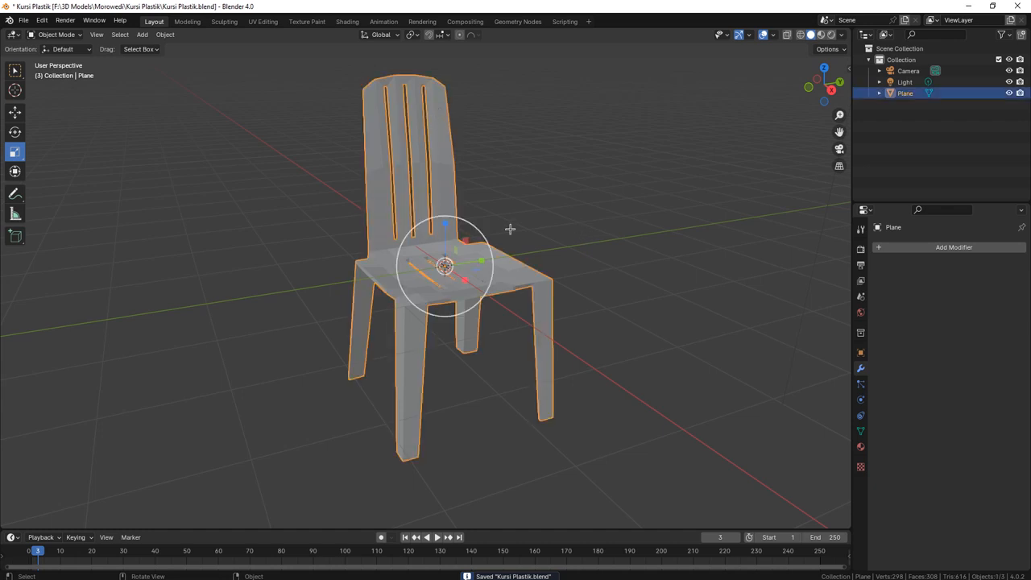
Apply Shade Smooth to the chair.
click(164, 34)
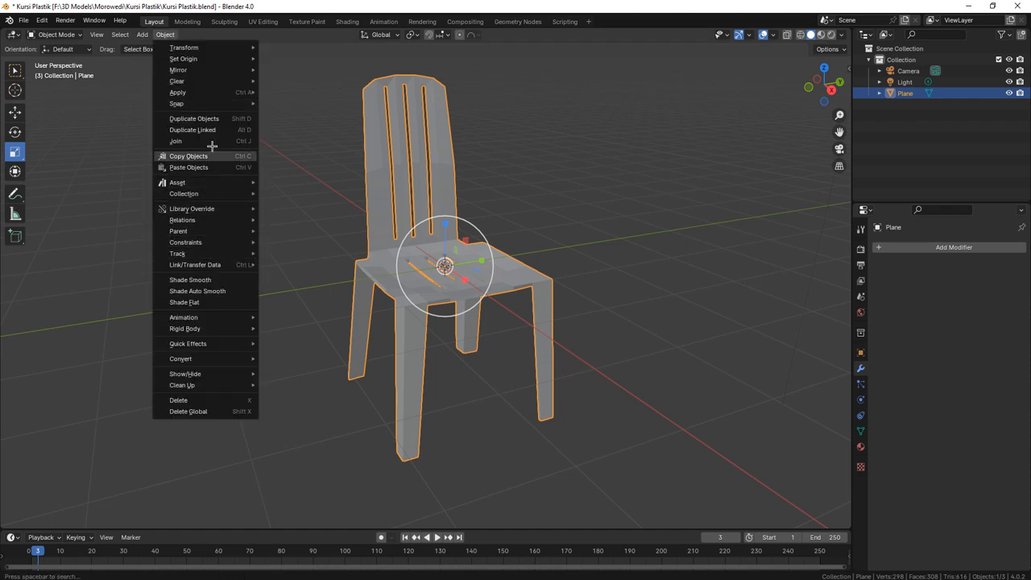
click(201, 279)
click(523, 195)
middle_drag(551, 286, 507, 345)
scroll(516, 346, up, 1)
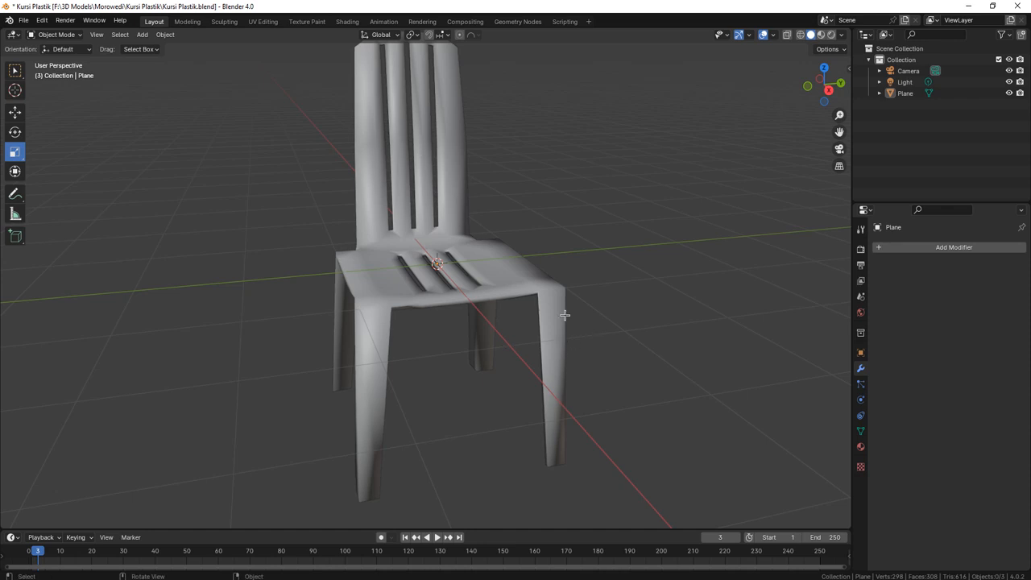
Select the chair and add a Subdivision Surface modifier to it.
click(557, 312)
click(956, 249)
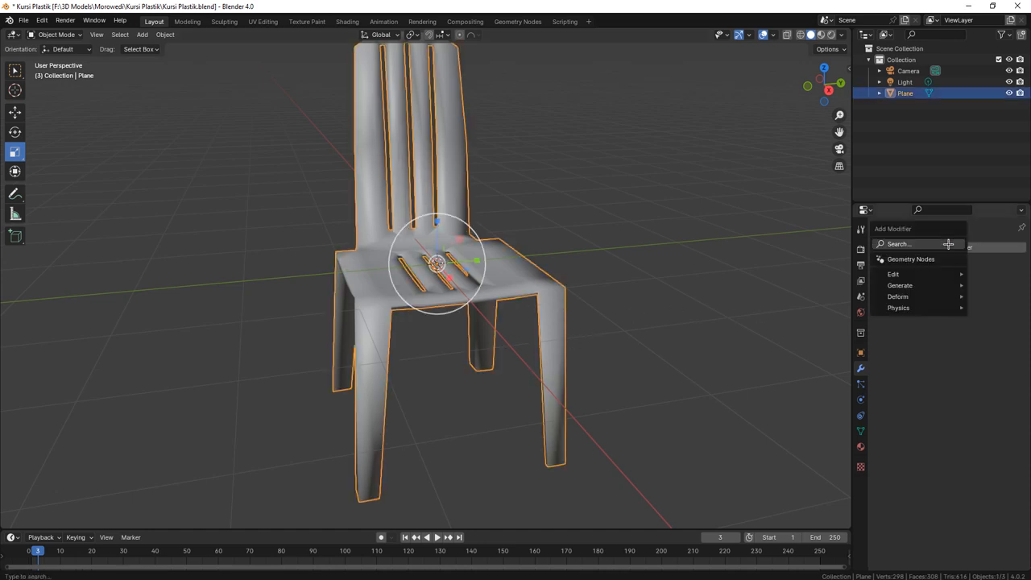
mouse_move(956, 297)
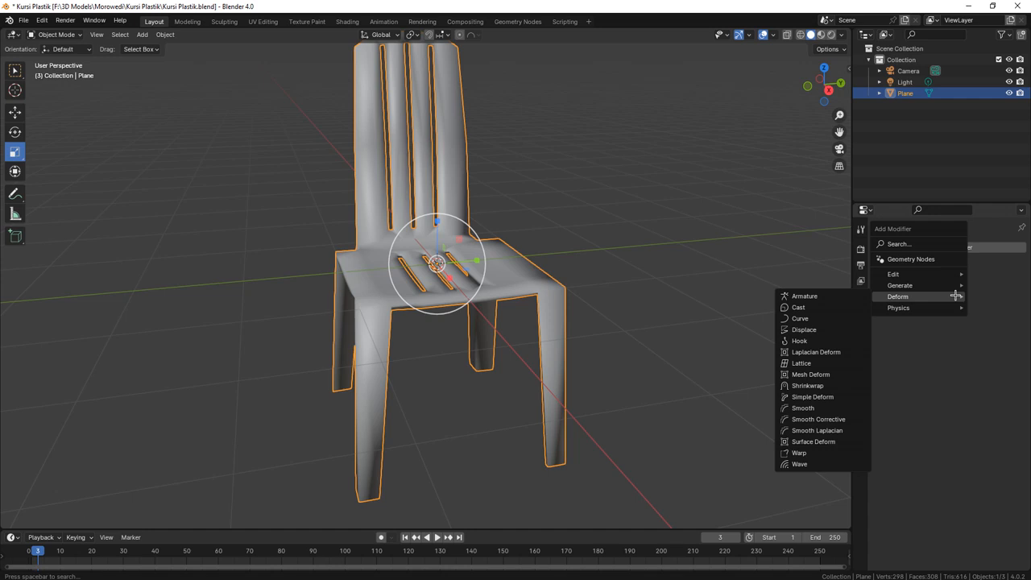
text(subd)
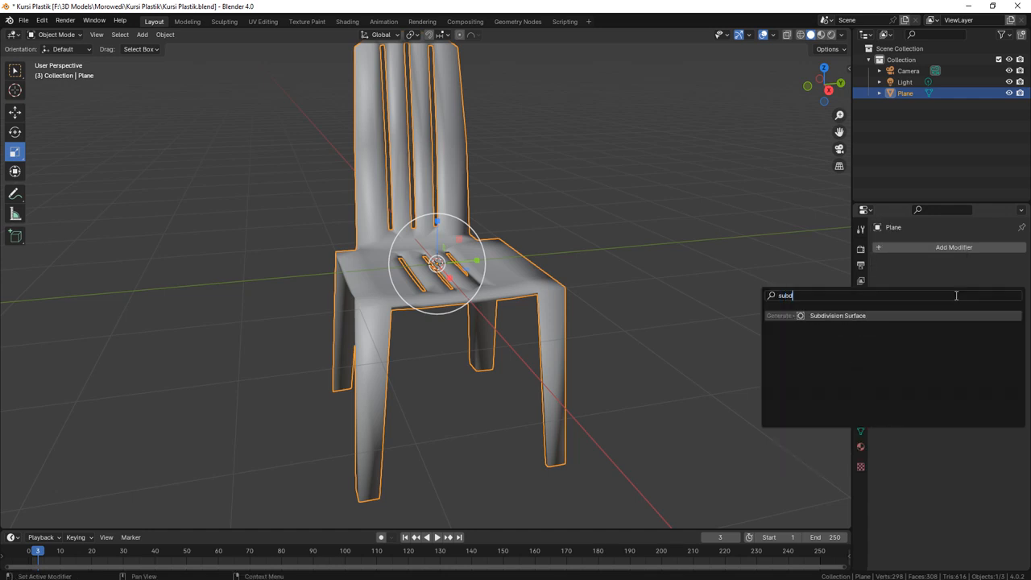
key(Return)
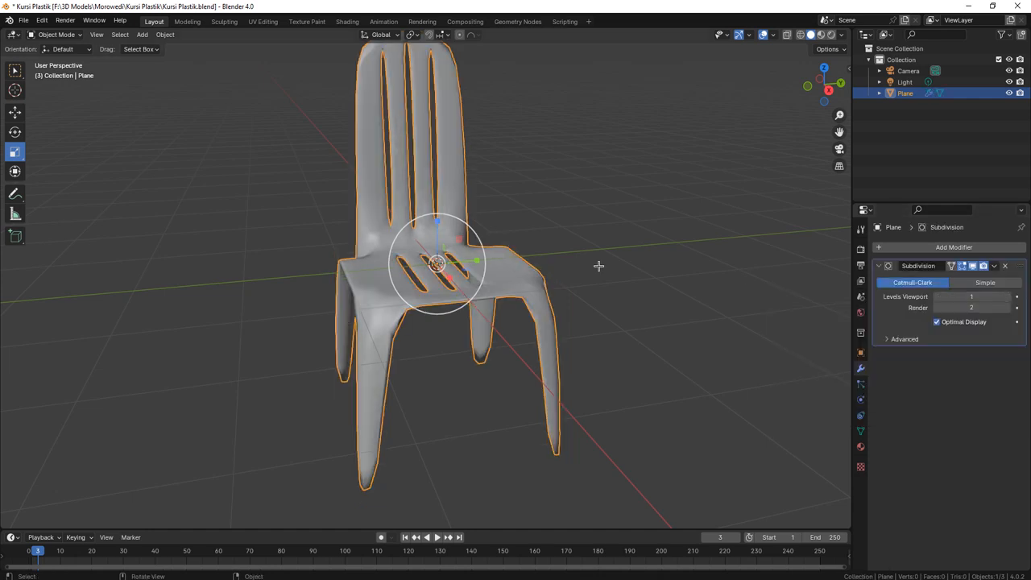
scroll(489, 286, down, 2)
middle_drag(489, 285, 575, 348)
In Edit Mode with wireframe display, try subdividing the vertical edges of all four legs, and undo the subdivision.
key(Tab)
scroll(502, 334, up, 6)
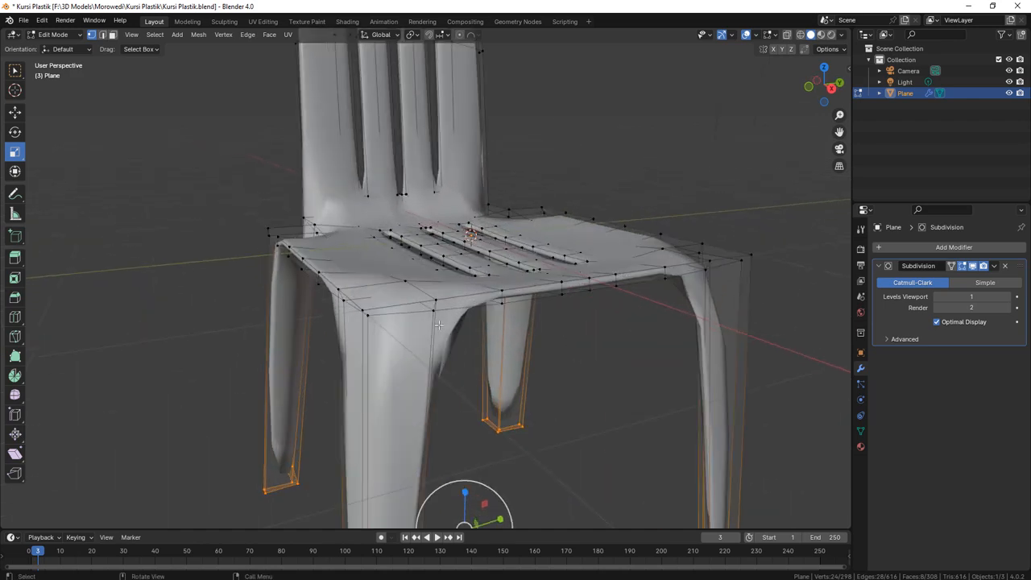
middle_drag(448, 331, 503, 320)
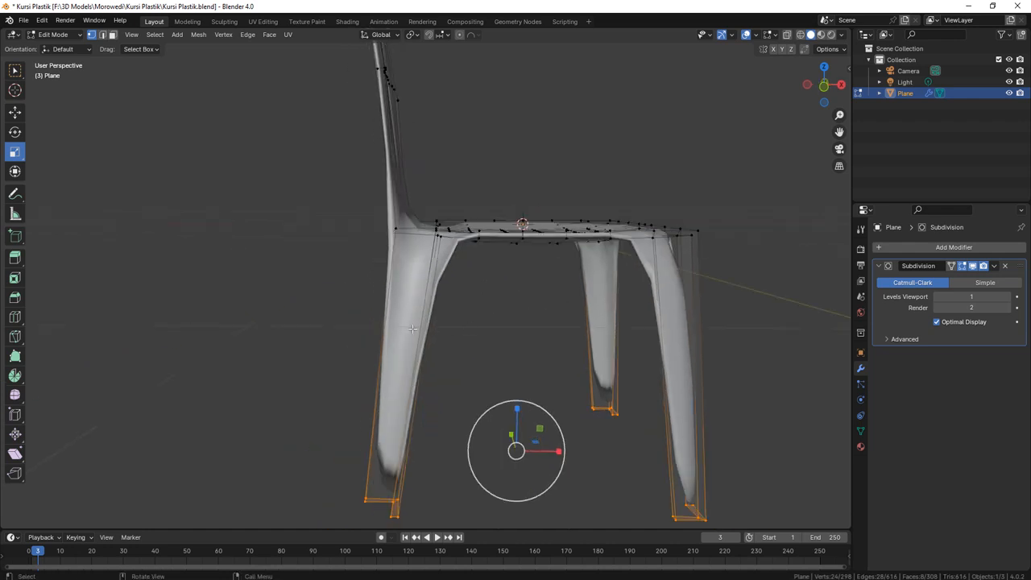
drag(300, 301, 721, 330)
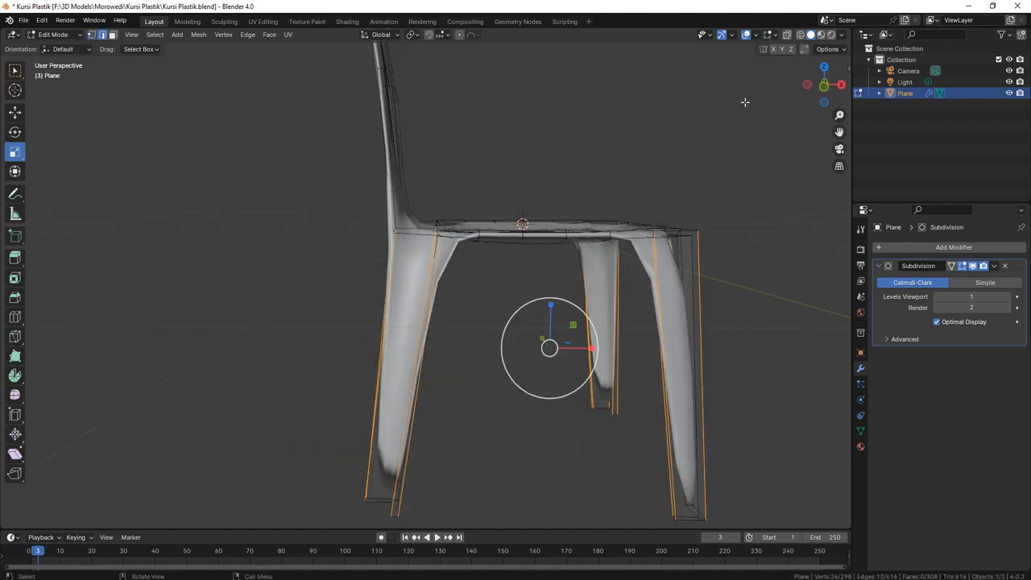
key(alt+z)
drag(311, 311, 838, 347)
drag(241, 282, 782, 316)
middle_drag(728, 336, 546, 344)
key(ctrl+e)
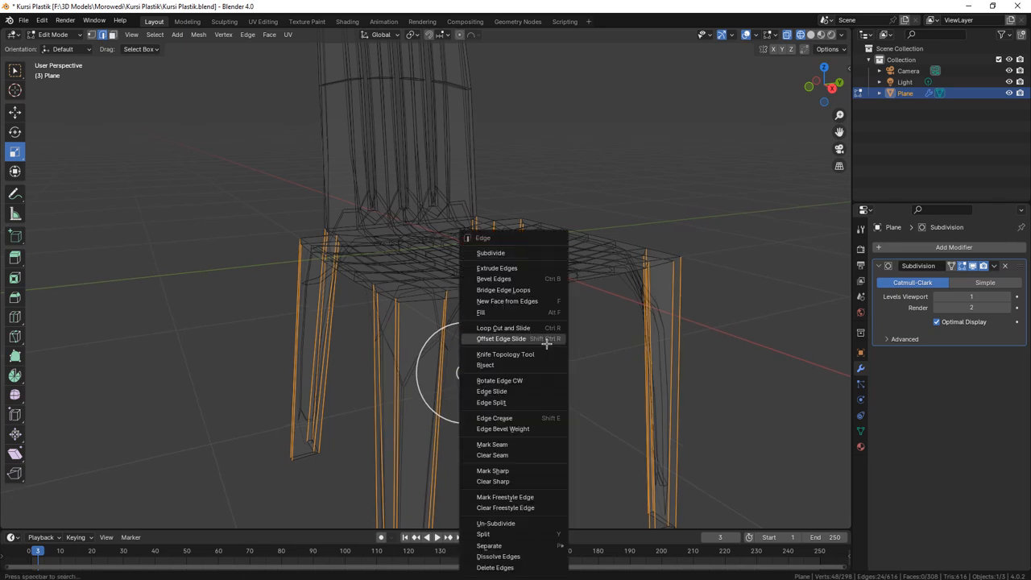
click(532, 254)
middle_drag(516, 301, 488, 331)
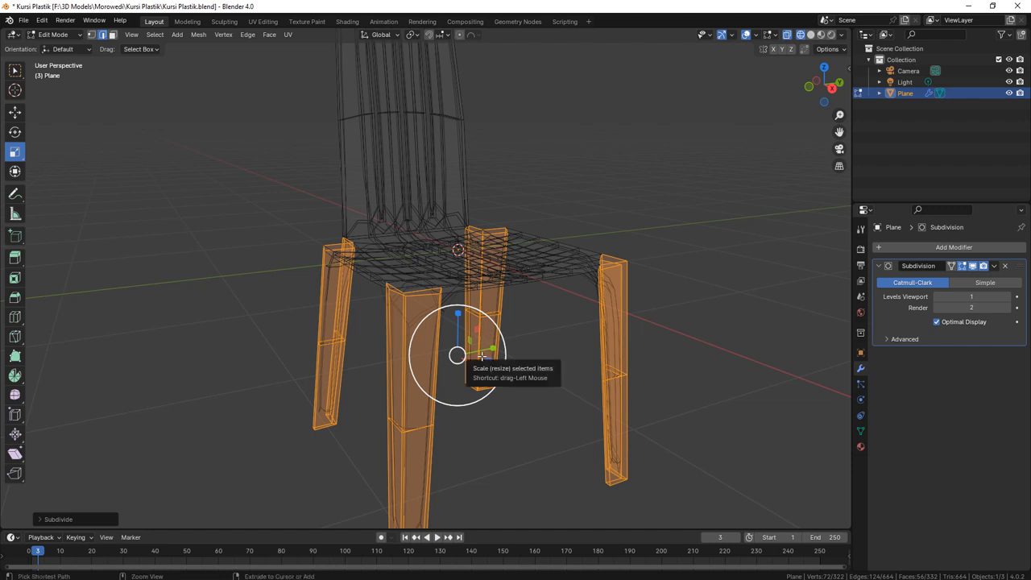
key(ctrl+z)
Add a loop cut around the front leg on the +Y side and slide it down close to the foot.
mouse_move(477, 354)
middle_down()
mouse_move(476, 335)
mouse_move(489, 334)
mouse_move(487, 344)
middle_up()
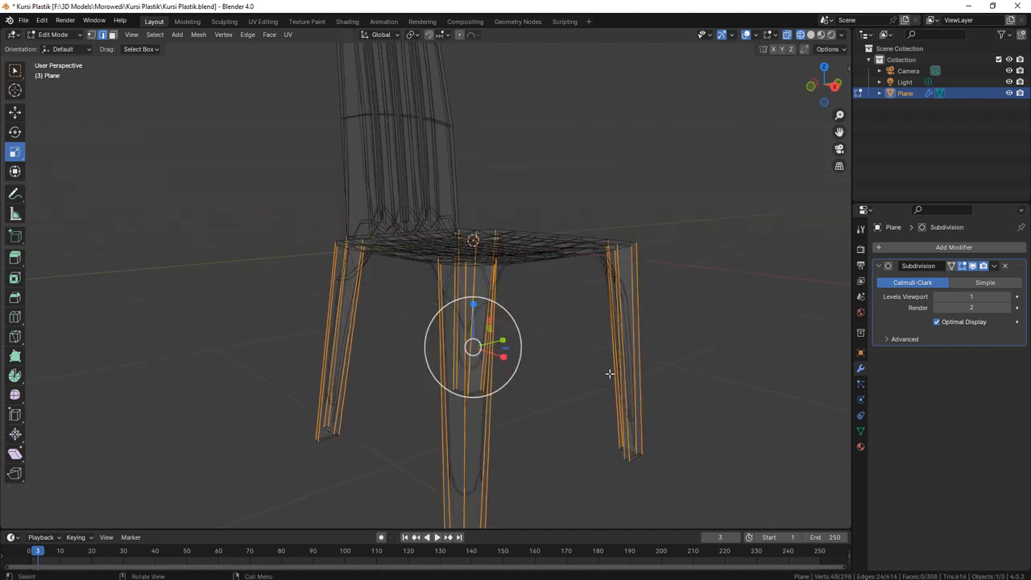
click(608, 374)
middle_drag(608, 373, 497, 403)
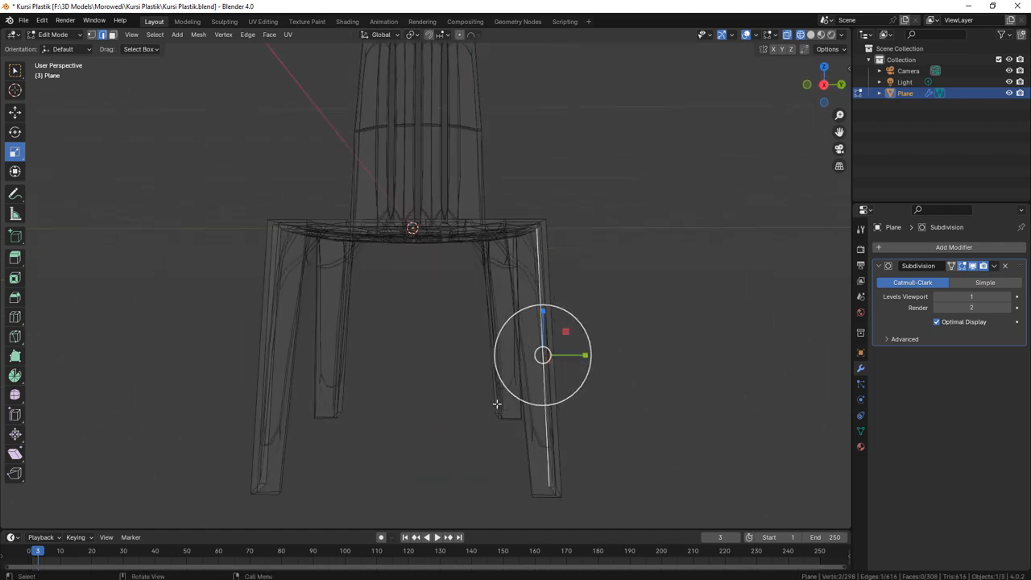
middle_drag(395, 440, 427, 411)
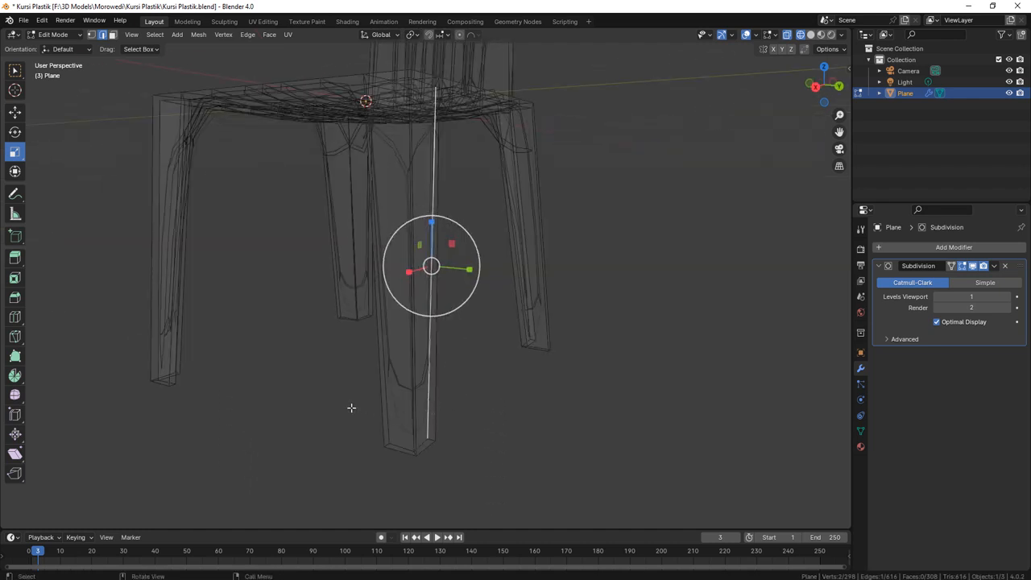
ctrl+alt+click(473, 416)
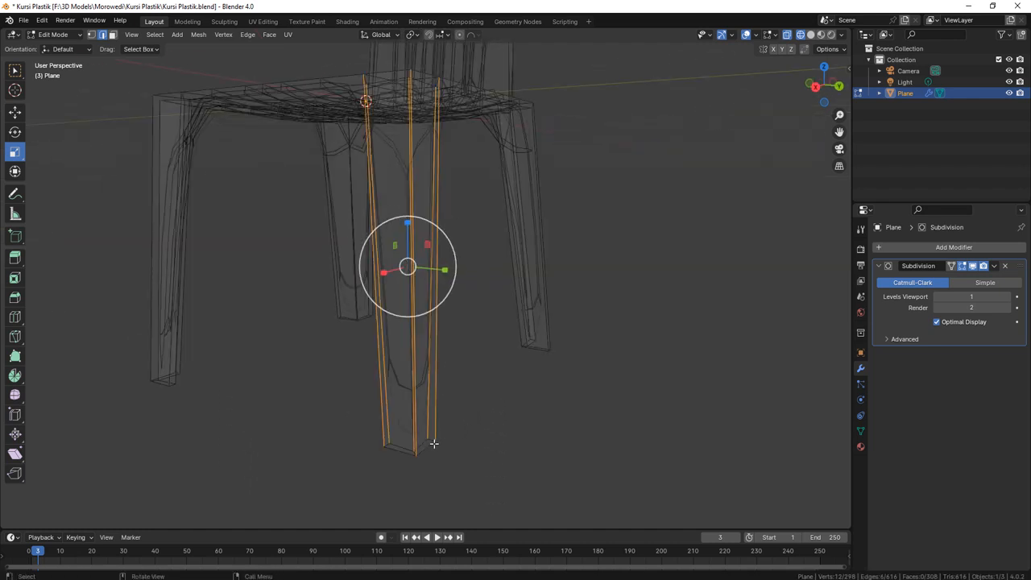
key(ctrl+r)
key(Escape)
key(ctrl+r)
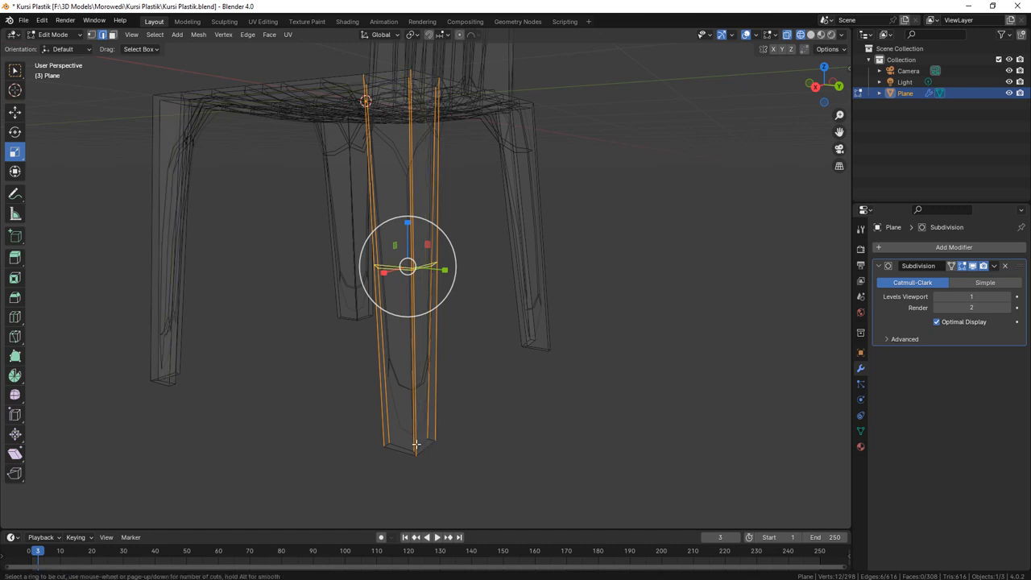
click(409, 267)
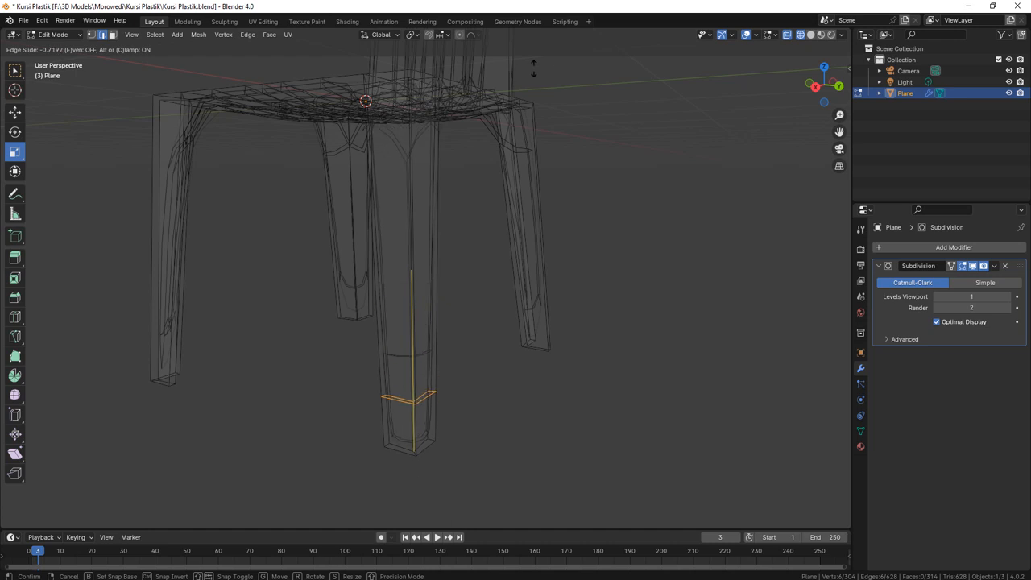
click(545, 113)
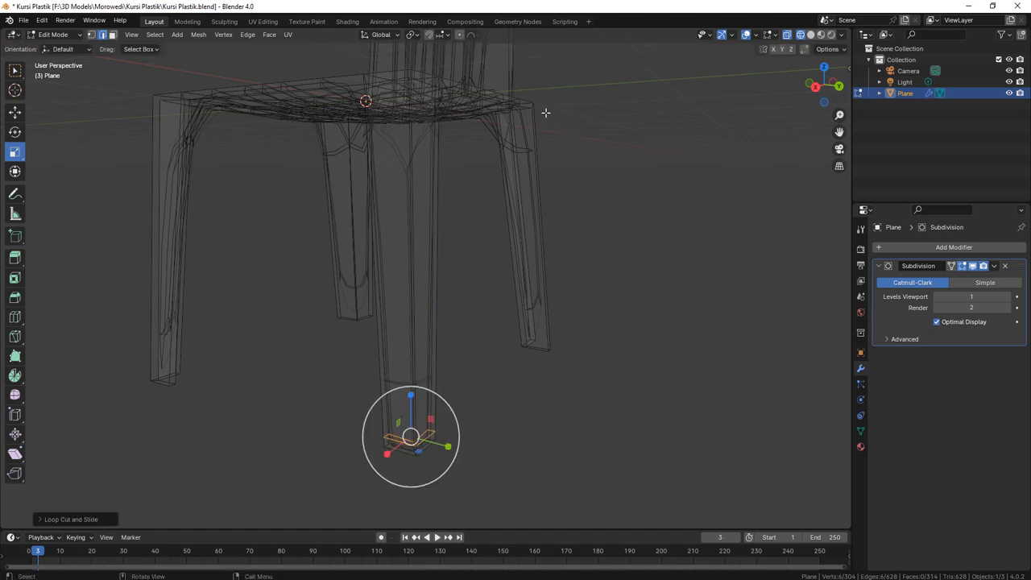
In solid shading, add a second loop cut around the same front leg and slide it up close to the seat.
click(810, 35)
middle_drag(532, 211, 512, 240)
scroll(497, 229, up, 3)
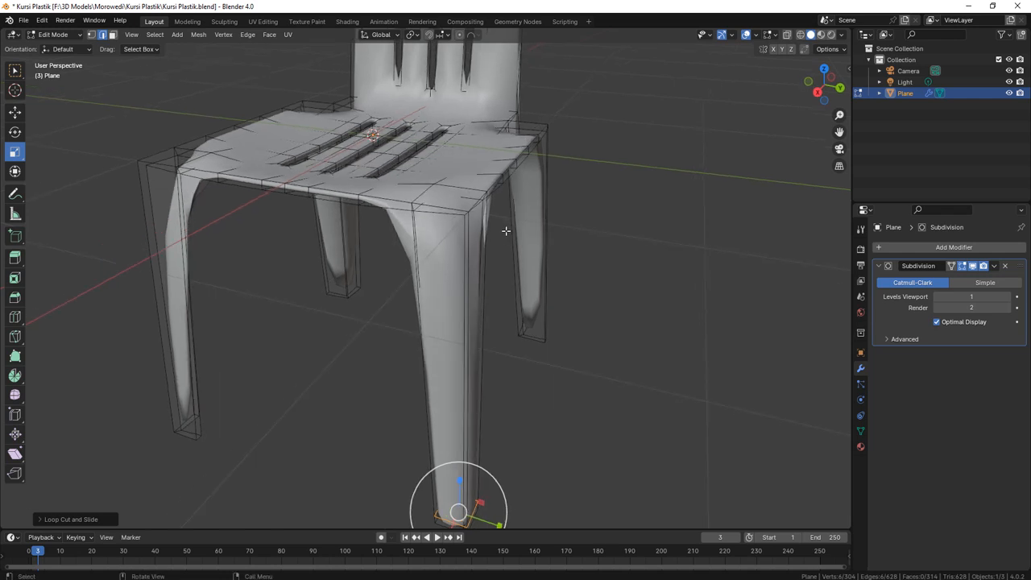
middle_drag(496, 240, 474, 228)
scroll(481, 229, down, 1)
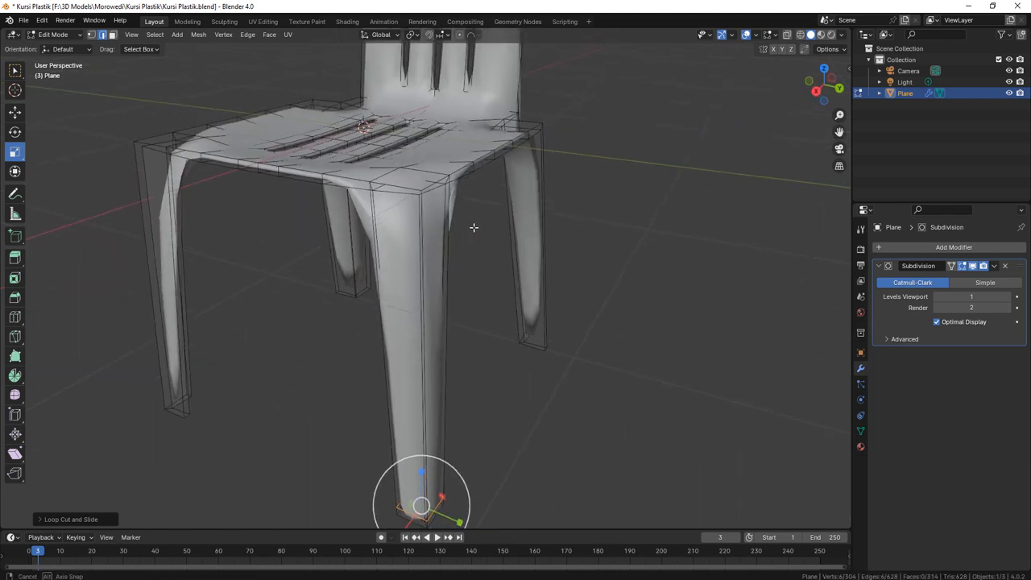
key(ctrl+r)
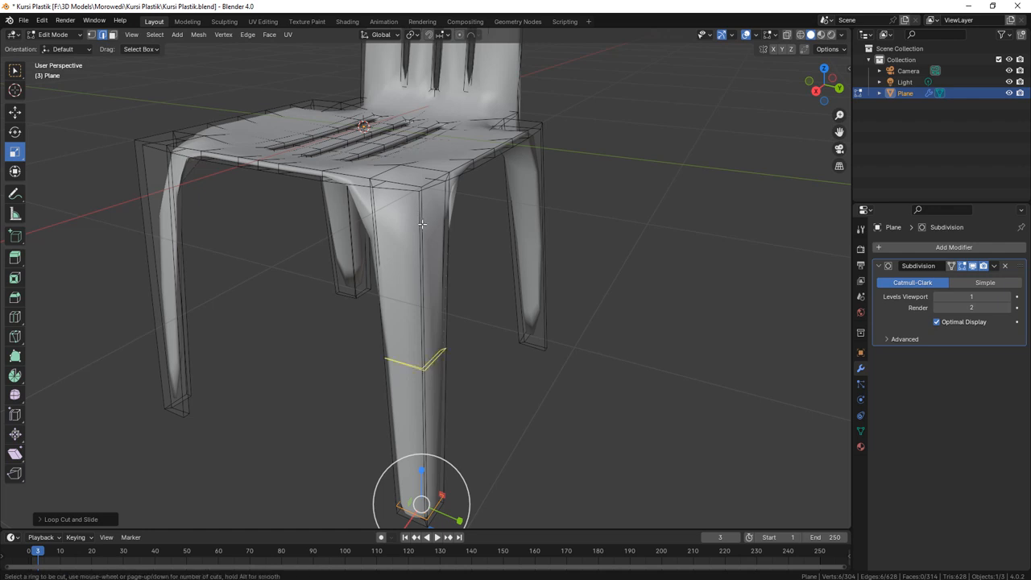
click(422, 224)
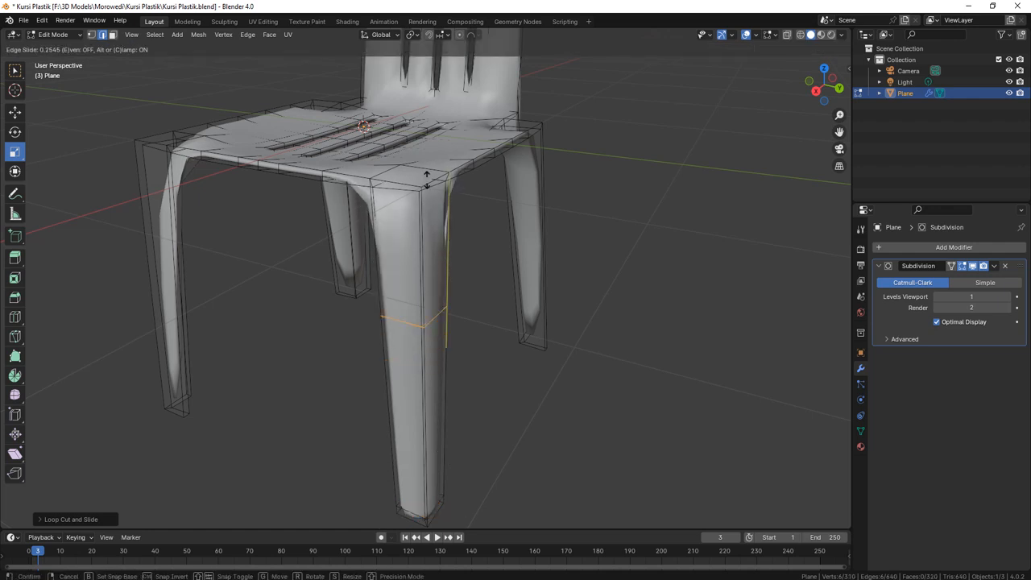
click(429, 78)
Undo both loop cuts and the leg edge selections.
middle_drag(477, 219, 552, 213)
key(ctrl+z)
key(ctrl+z)
key(ctrl+z)
key(ctrl+z)
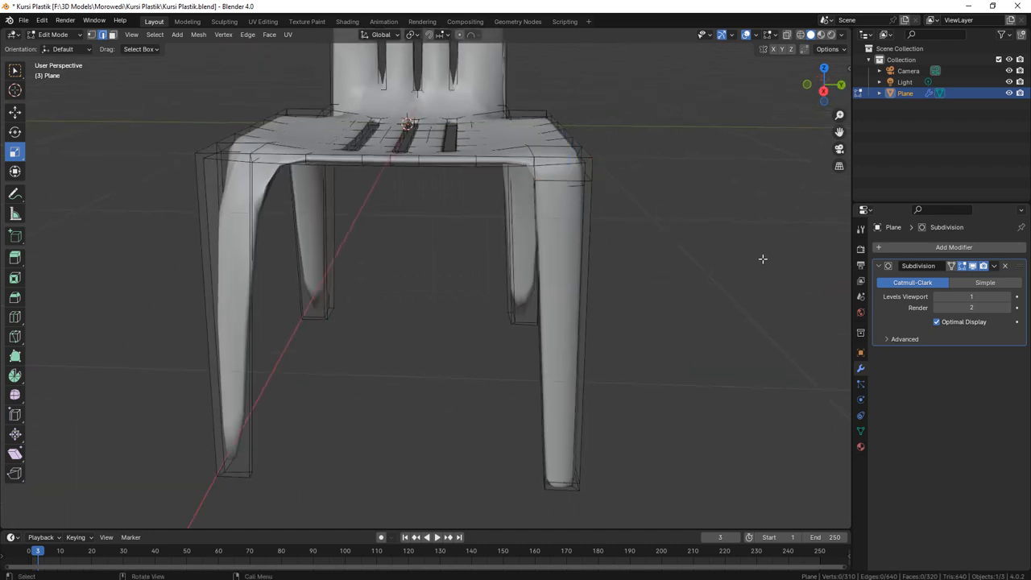
key(ctrl+z)
key(ctrl+z)
key(ctrl+z)
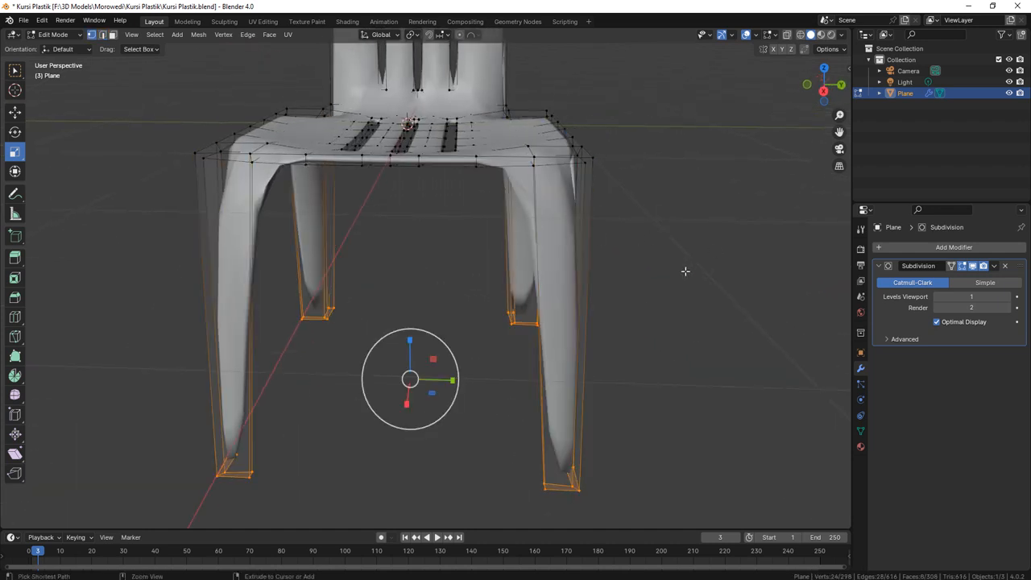
Undo the Subdivision Surface modifier and the smooth shading on the chair.
middle_drag(647, 262, 616, 255)
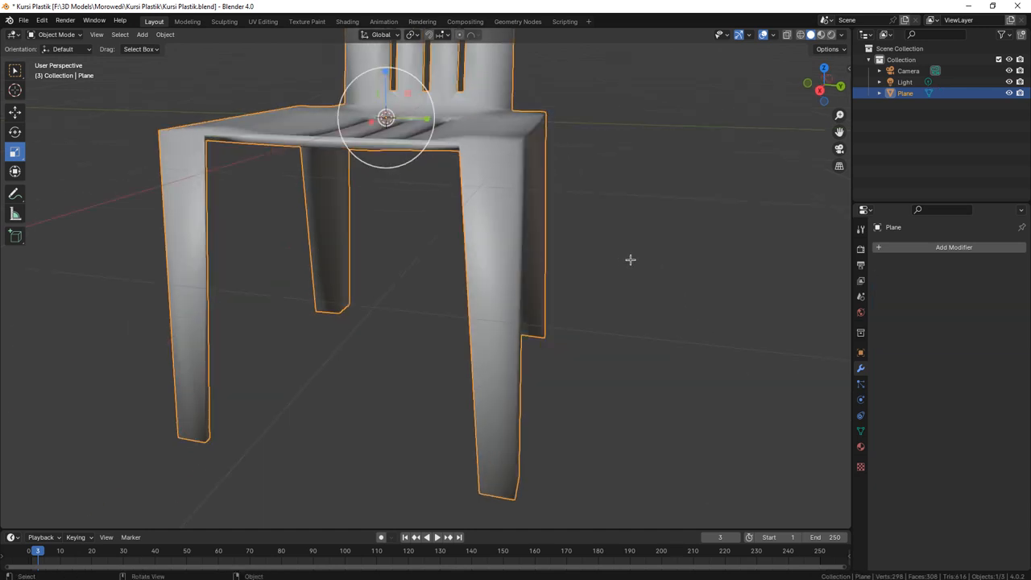
click(631, 259)
click(503, 226)
key(ctrl+z)
key(ctrl+z)
key(ctrl+z)
key(ctrl+z)
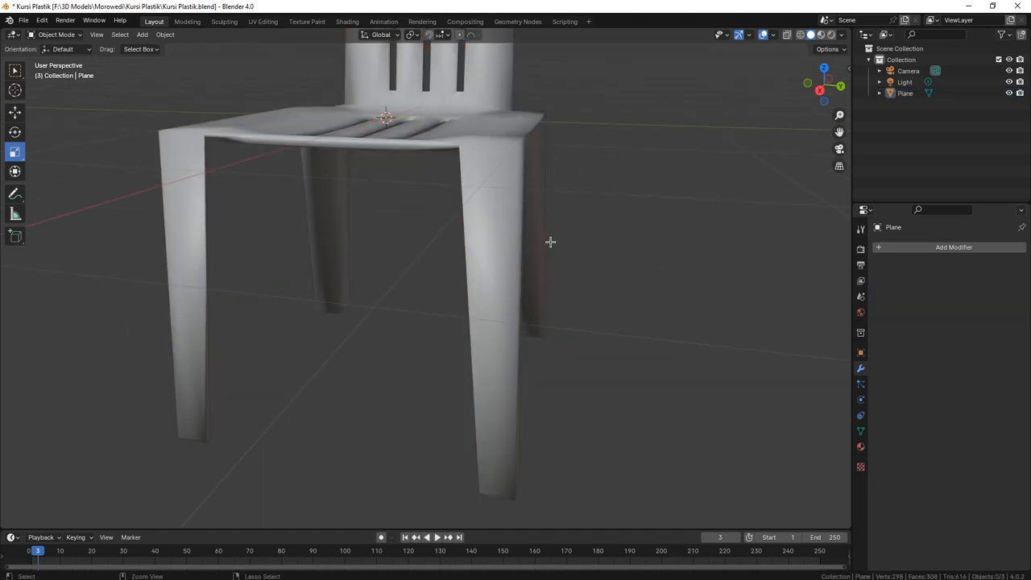
Enter Edit Mode on the chair, clear the vertex selection and save the file.
click(484, 226)
middle_drag(484, 225, 533, 223)
key(Tab)
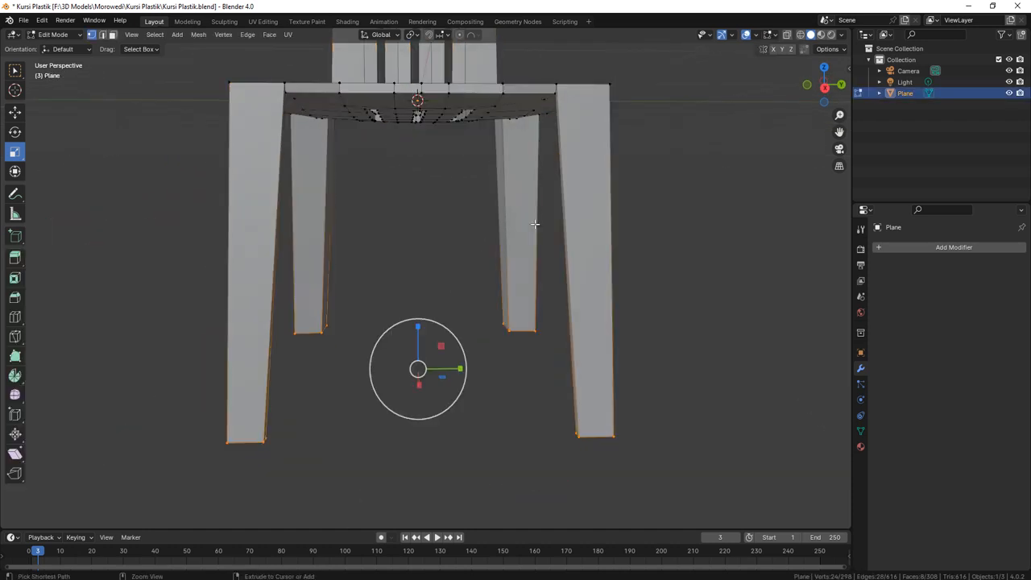
click(674, 245)
middle_drag(637, 273, 594, 292)
key(ctrl+z)
key(ctrl+shift+z)
key(ctrl+s)
Using edge selection, add a loop cut just below the seat on the front and rear legs of the chair's +Y side.
middle_drag(529, 249, 495, 243)
scroll(379, 193, up, 2)
middle_drag(373, 169, 370, 217)
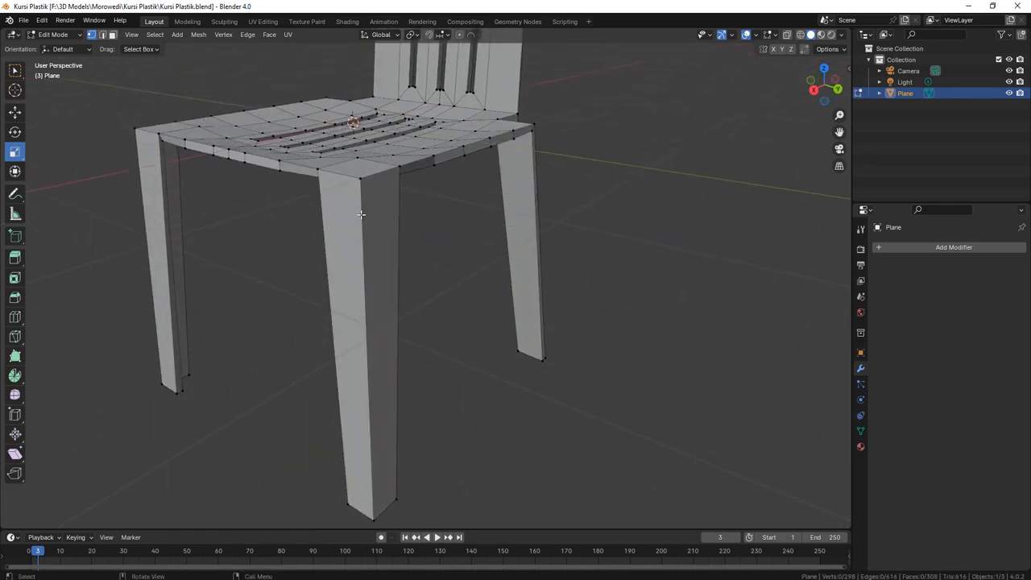
key(2)
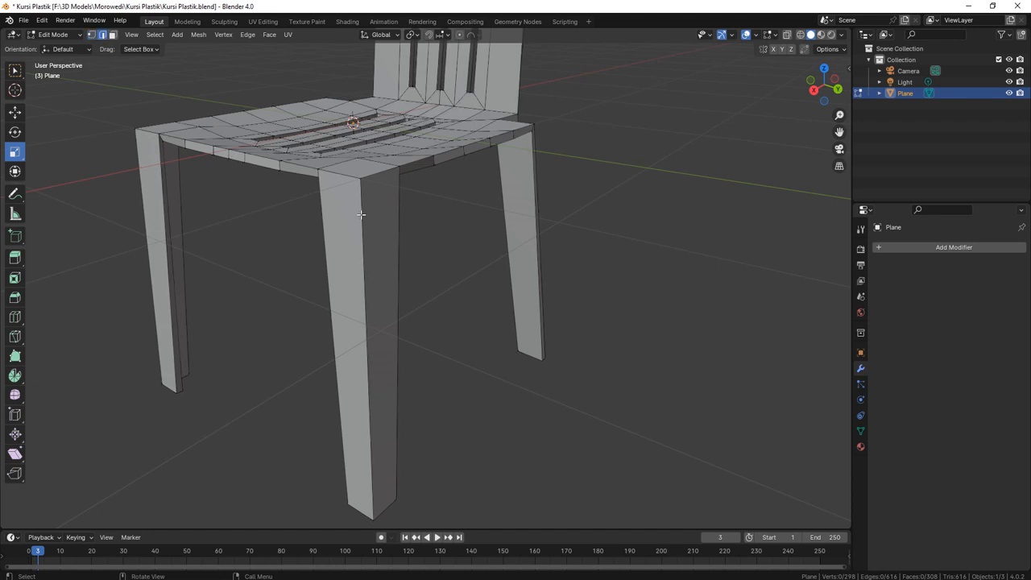
key(ctrl+r)
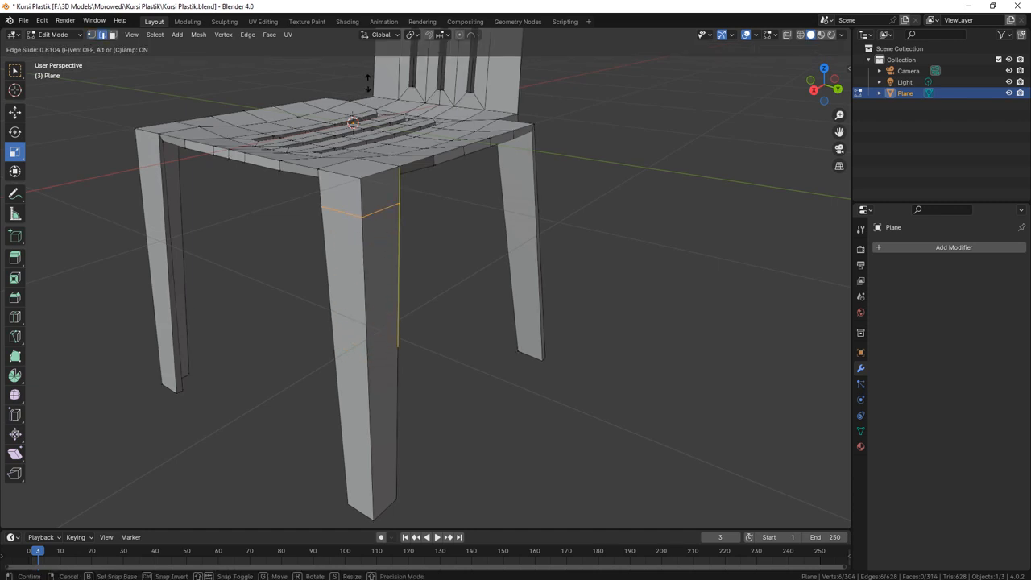
click(368, 64)
middle_drag(471, 184, 482, 225)
click(487, 222)
key(ctrl+r)
click(487, 222)
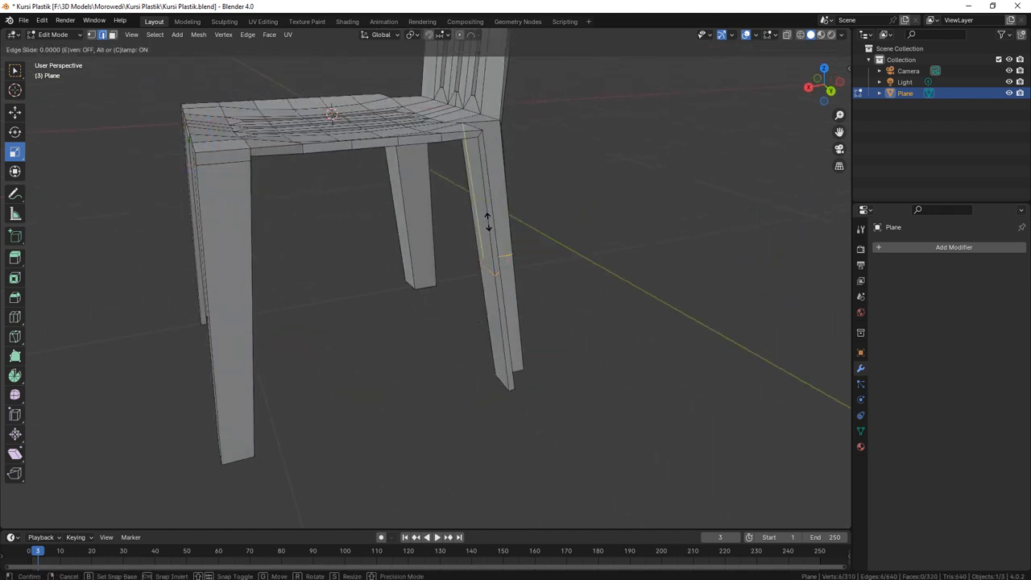
click(482, 103)
Add a loop cut just above the foot on the front and rear legs of the chair's +Y side.
middle_drag(322, 472, 374, 435)
key(ctrl+r)
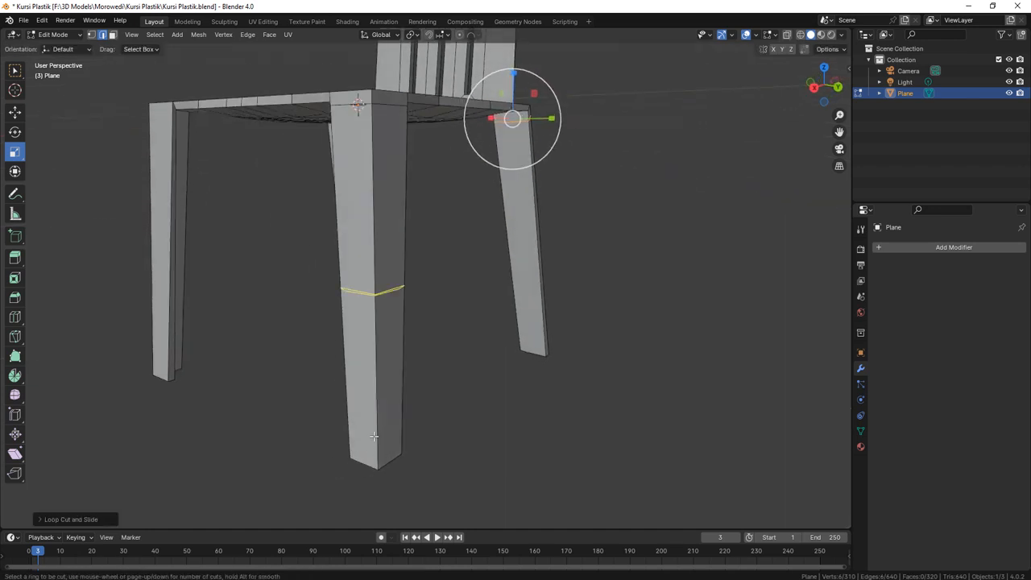
click(373, 435)
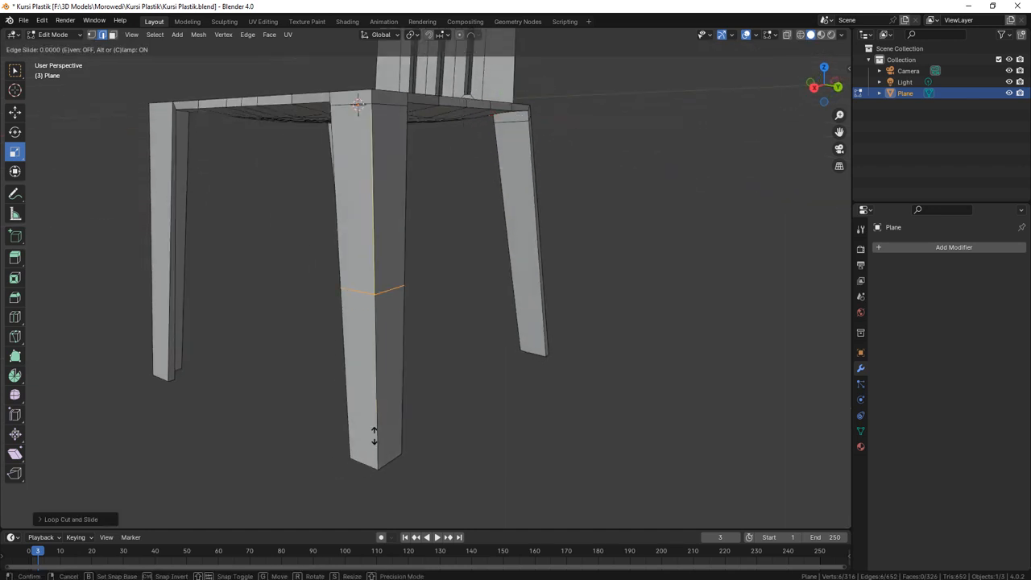
click(450, 108)
middle_drag(617, 191, 529, 386)
key(ctrl+r)
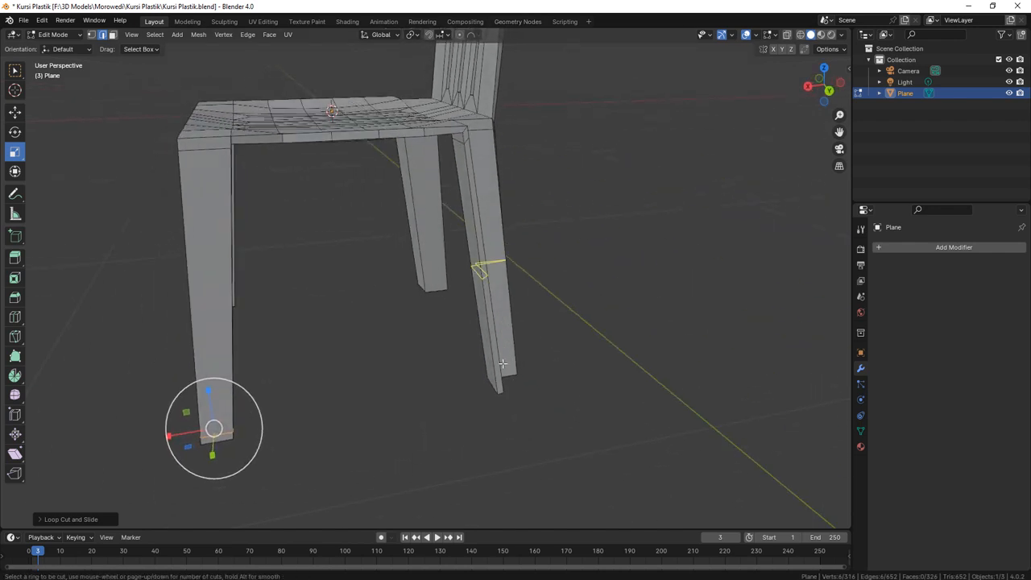
click(501, 363)
click(636, 462)
middle_drag(575, 368, 815, 74)
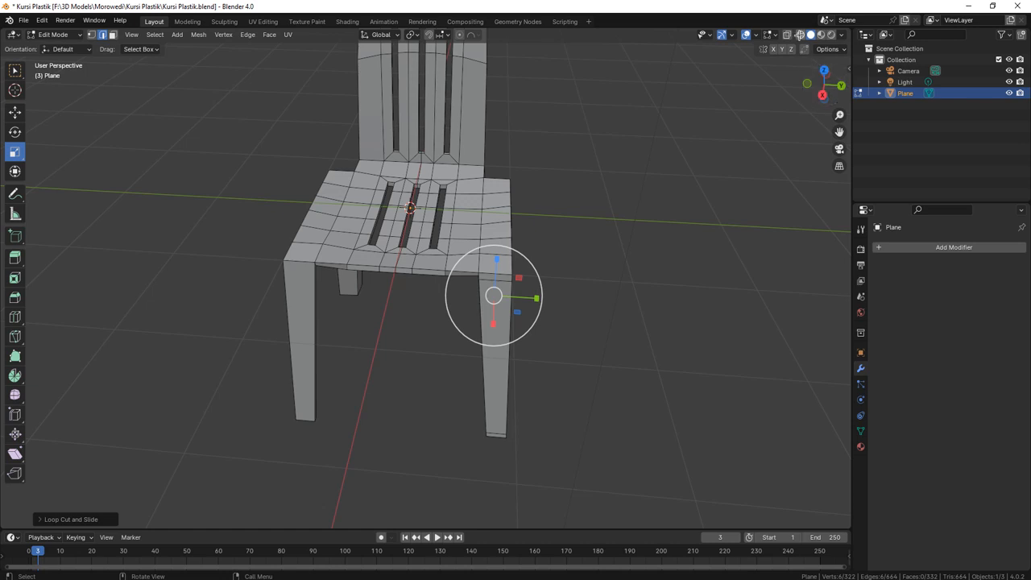
In wireframe display from the top view, select all vertices of the chair's -Y half and delete them.
click(799, 35)
key(t)
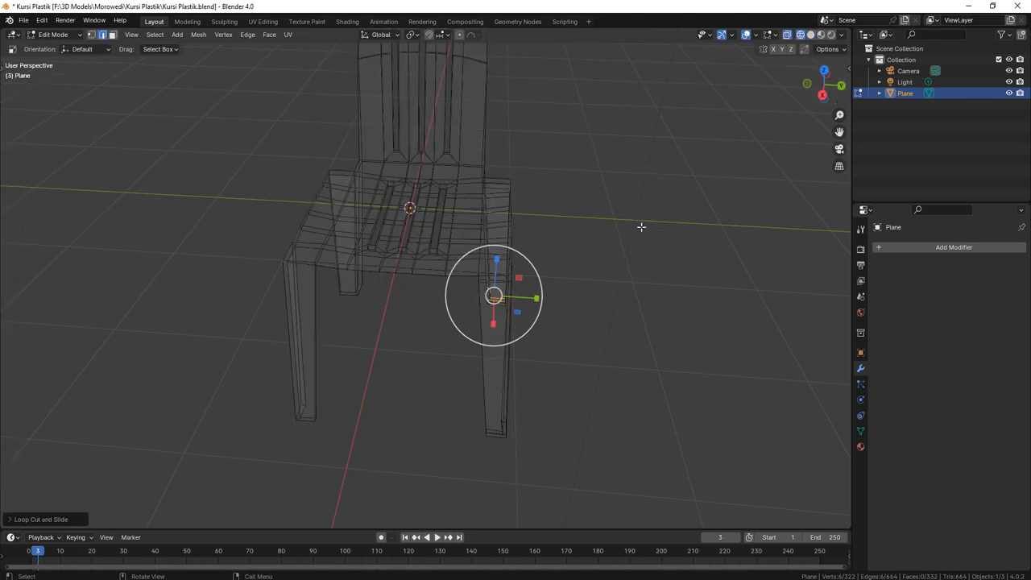
middle_drag(652, 244, 783, 142)
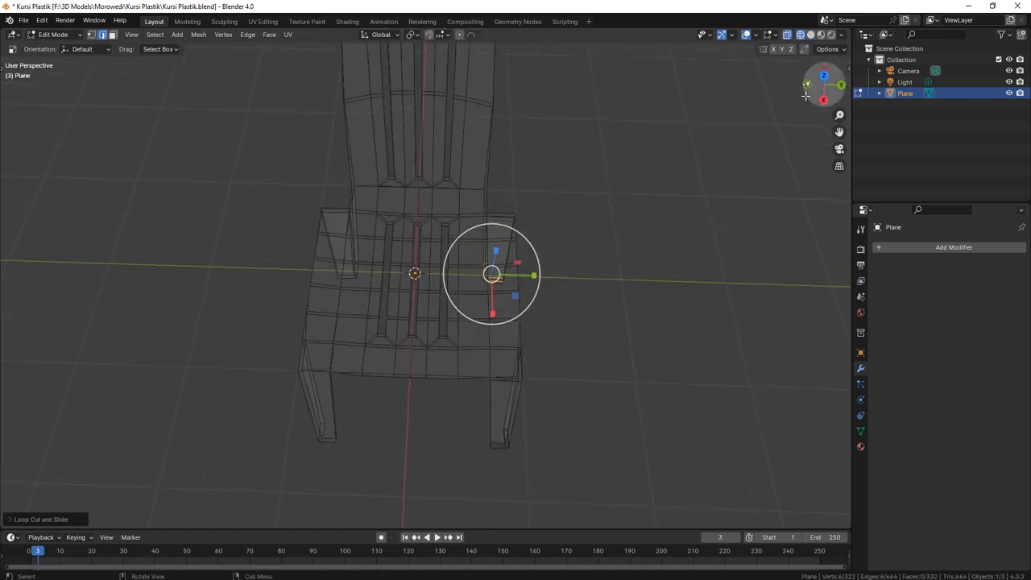
click(823, 76)
scroll(556, 289, up, 3)
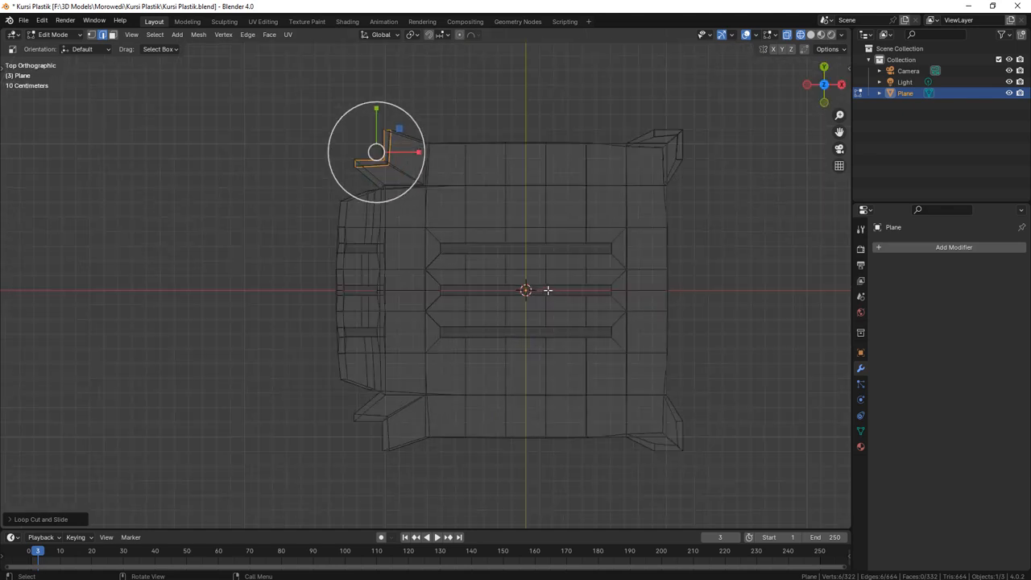
middle_drag(589, 212, 682, 230)
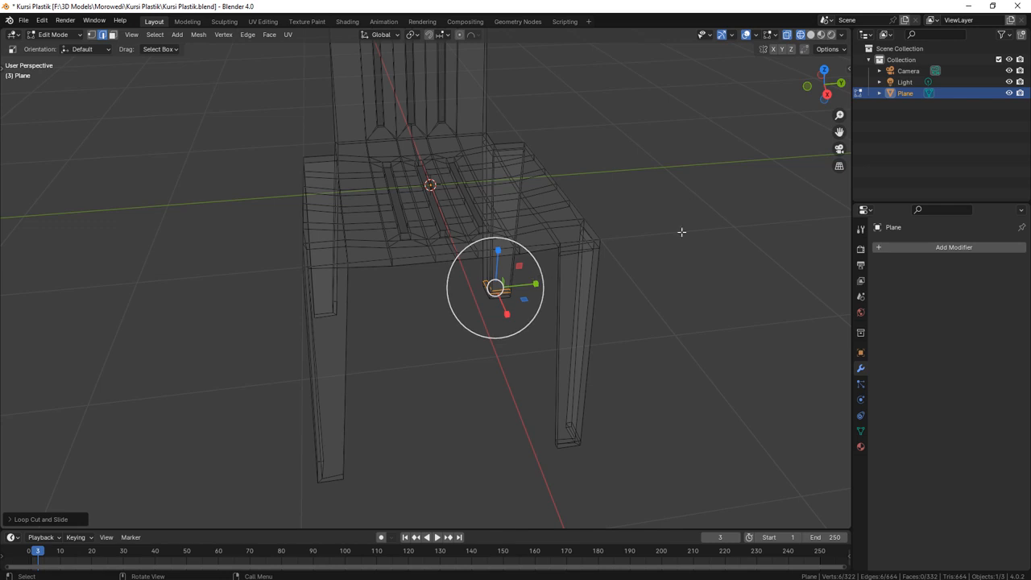
click(823, 70)
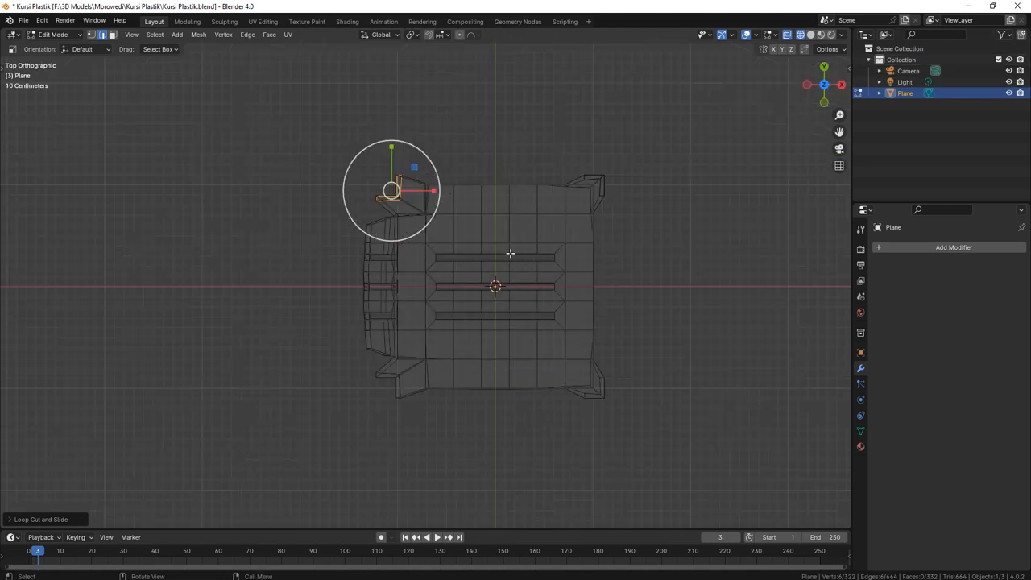
click(250, 284)
scroll(370, 334, up, 2)
shift+middle_drag(495, 335, 421, 281)
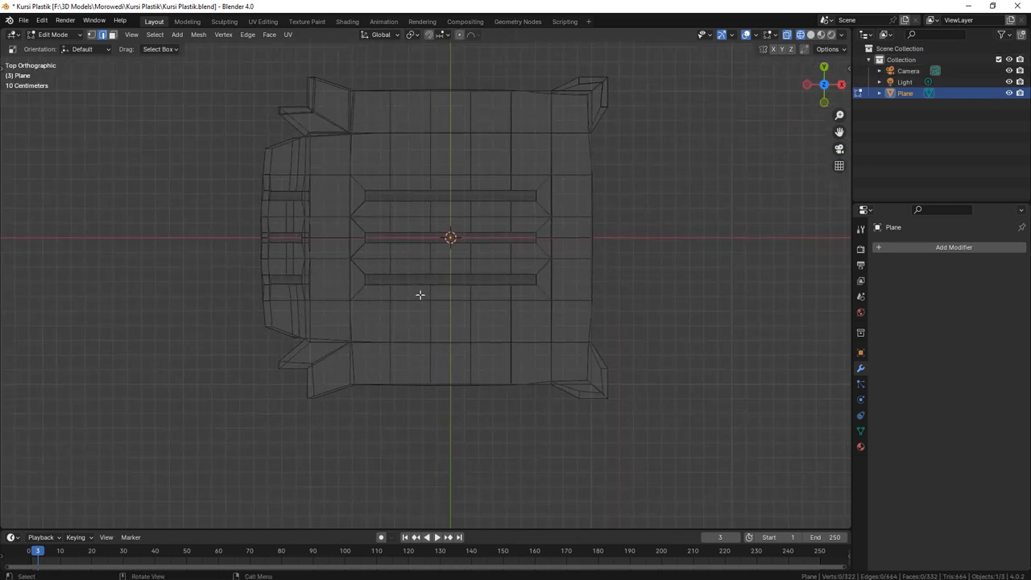
drag(154, 429, 826, 239)
key(x)
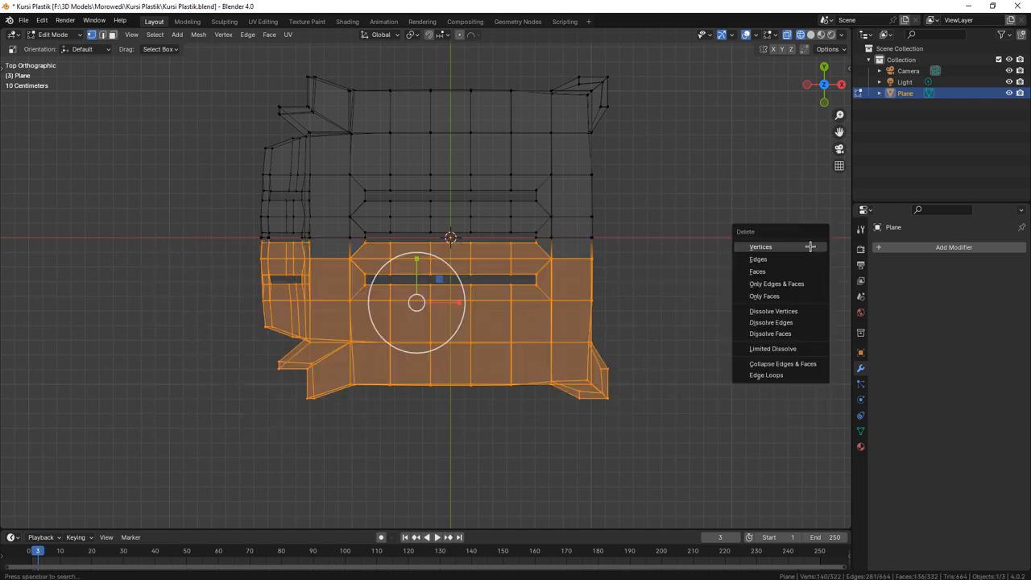
click(810, 246)
scroll(705, 139, up, 1)
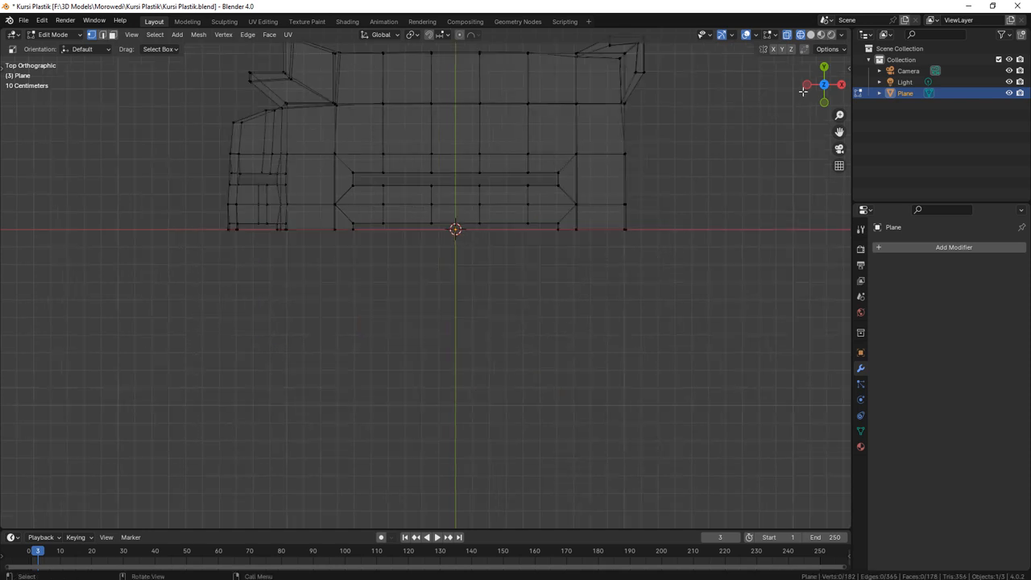
Return the viewport to solid shading and inspect the remaining +Y half of the chair.
middle_drag(698, 174, 592, 206)
click(810, 35)
mouse_move(636, 253)
middle_down()
mouse_move(587, 253)
mouse_move(617, 226)
mouse_move(672, 210)
mouse_move(617, 276)
mouse_move(591, 269)
mouse_move(604, 257)
mouse_move(498, 439)
middle_up()
scroll(496, 419, up, 3)
mouse_move(489, 300)
middle_down()
mouse_move(459, 265)
mouse_move(432, 263)
mouse_move(437, 255)
mouse_move(477, 271)
mouse_move(475, 286)
middle_up()
scroll(454, 264, up, 3)
scroll(481, 267, down, 6)
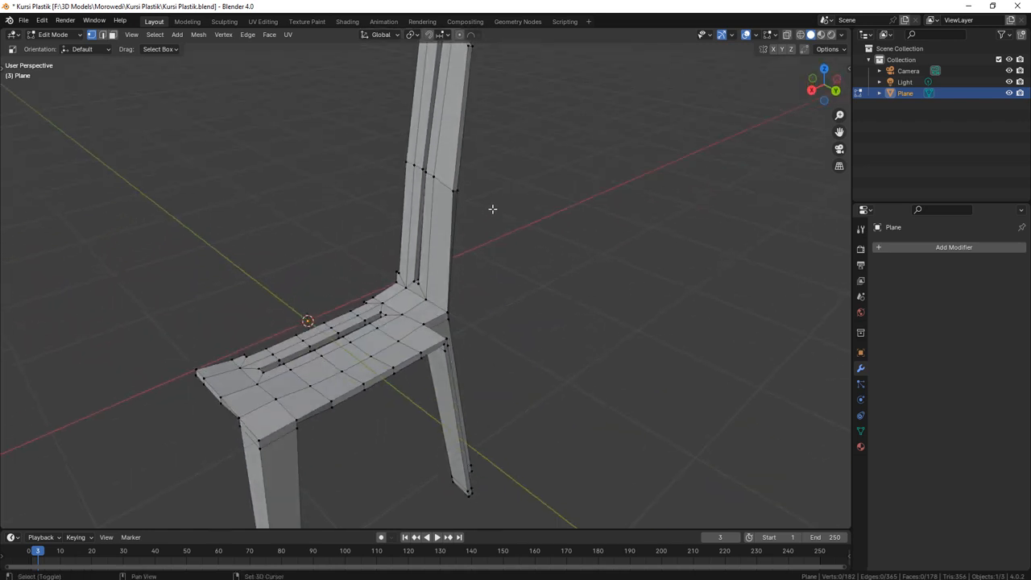
shift+middle_drag(490, 211, 478, 306)
scroll(459, 212, up, 4)
mouse_move(469, 208)
middle_down()
mouse_move(465, 231)
mouse_move(472, 212)
middle_up()
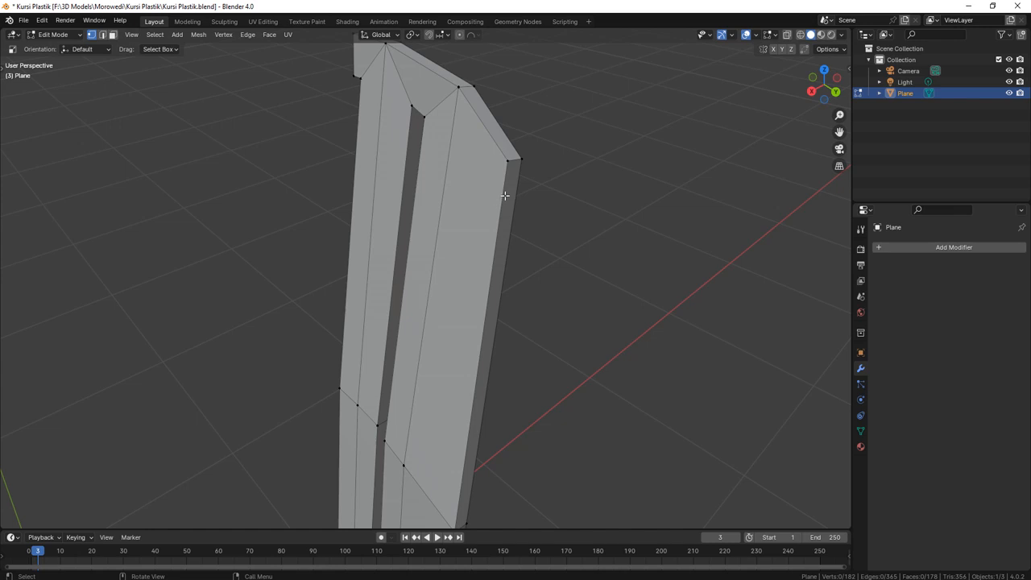
key(ctrl+r)
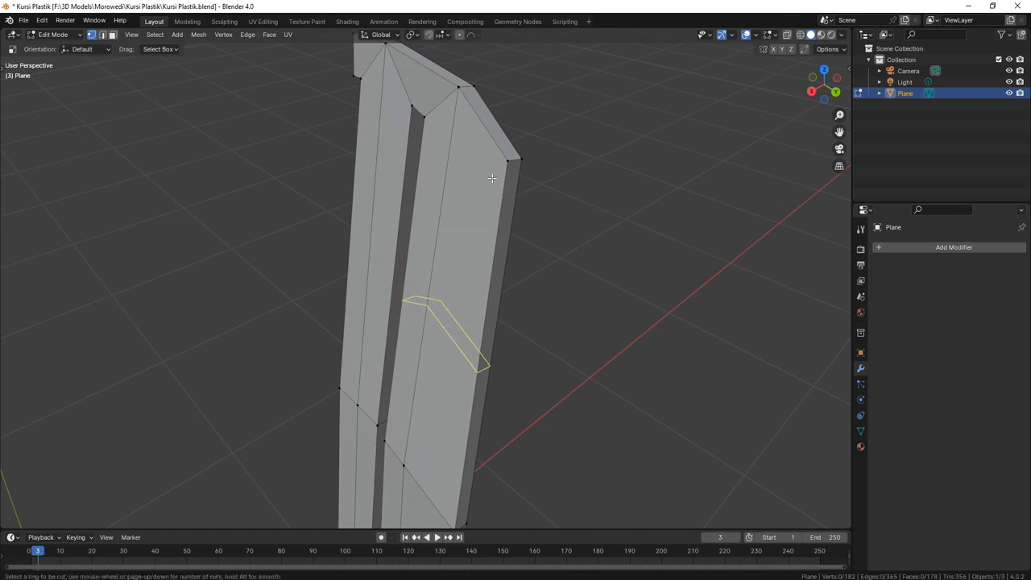
key(Escape)
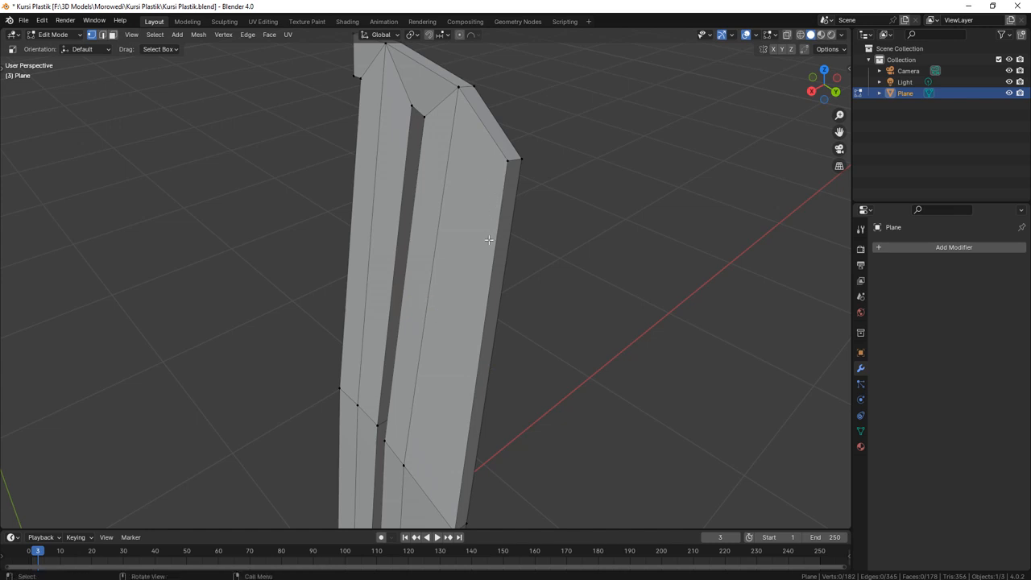
Add a Mirror modifier to the half chair and set it to mirror on the Y axis only.
scroll(524, 278, down, 6)
middle_drag(527, 283, 664, 279)
scroll(565, 262, down, 3)
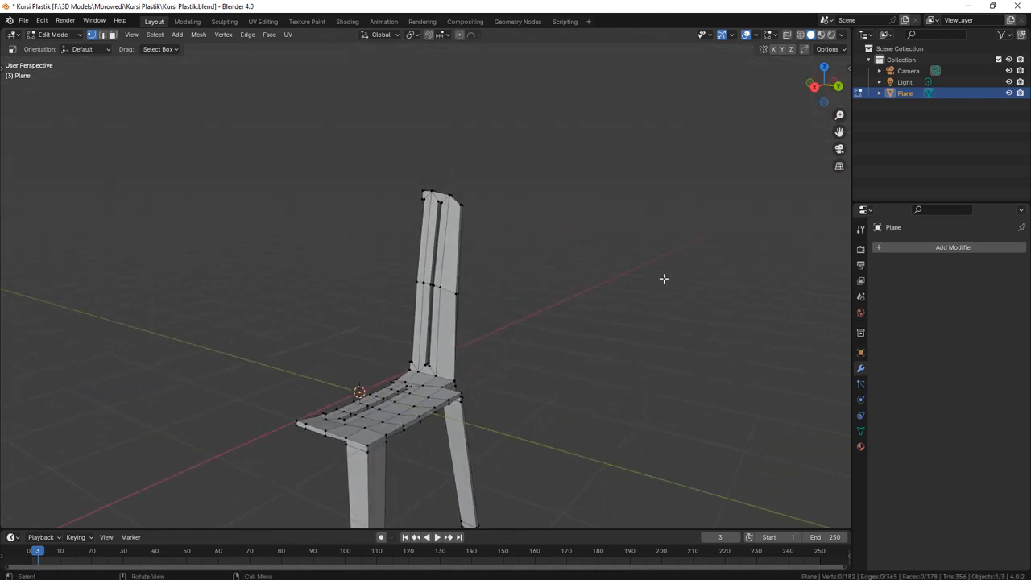
click(930, 246)
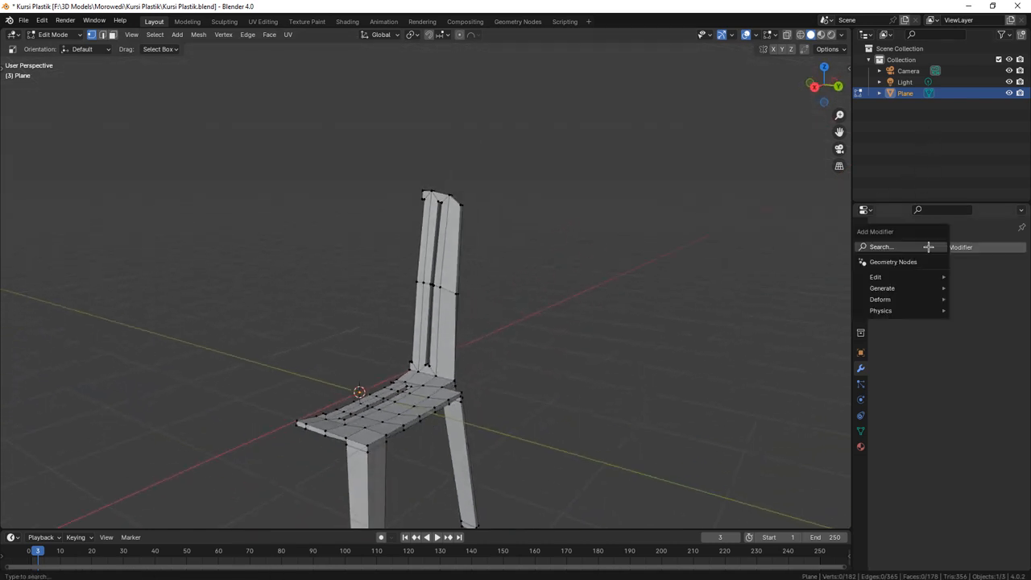
text(mirror)
key(Return)
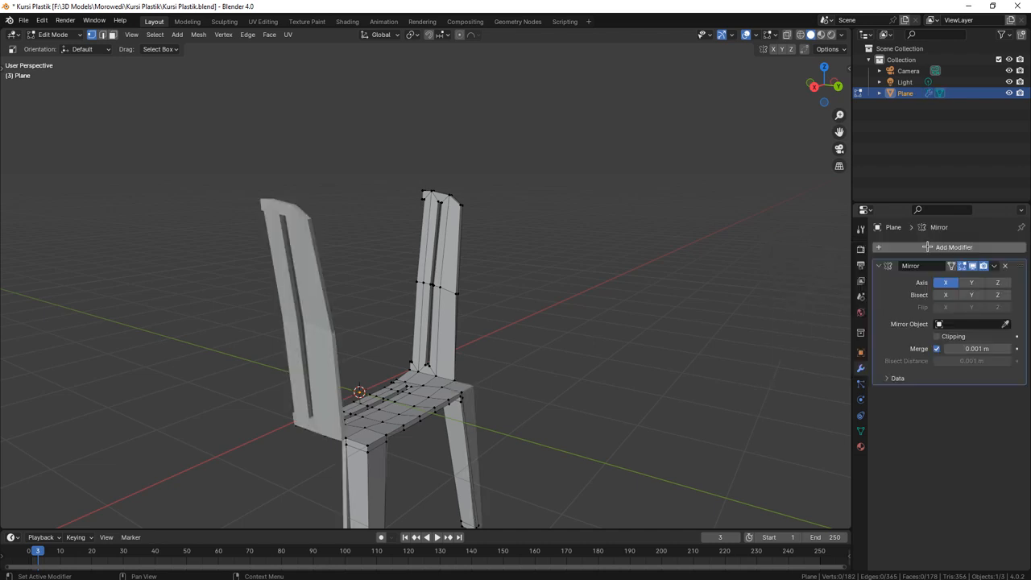
click(945, 282)
click(971, 282)
middle_drag(600, 366, 516, 319)
scroll(571, 294, up, 4)
scroll(554, 303, down, 3)
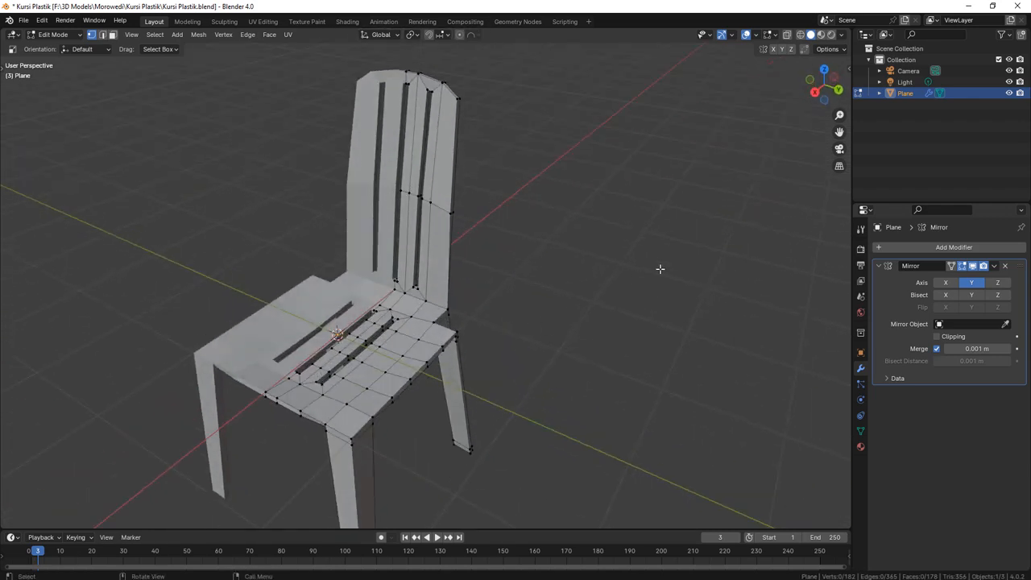
Add a Subdivision Surface modifier below the Mirror modifier and check the smoothed backrest and legs.
click(942, 247)
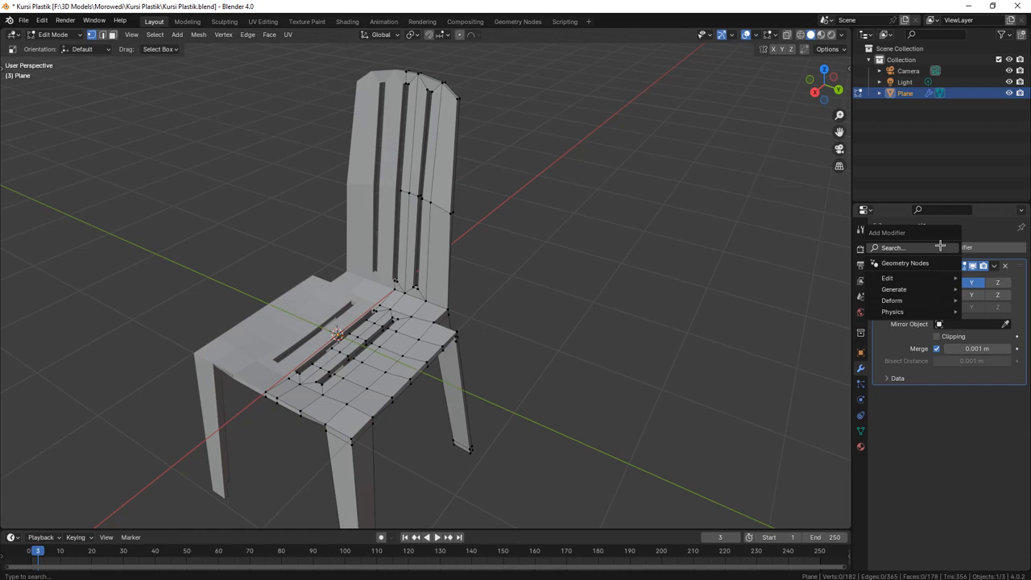
text(subd)
key(Return)
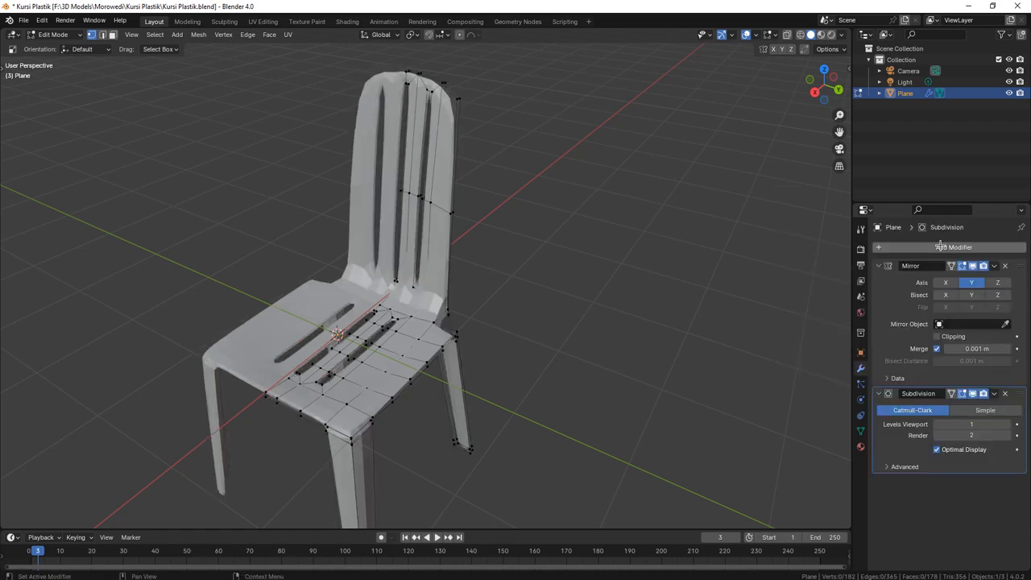
middle_drag(628, 265, 371, 185)
scroll(482, 107, up, 4)
scroll(388, 193, up, 2)
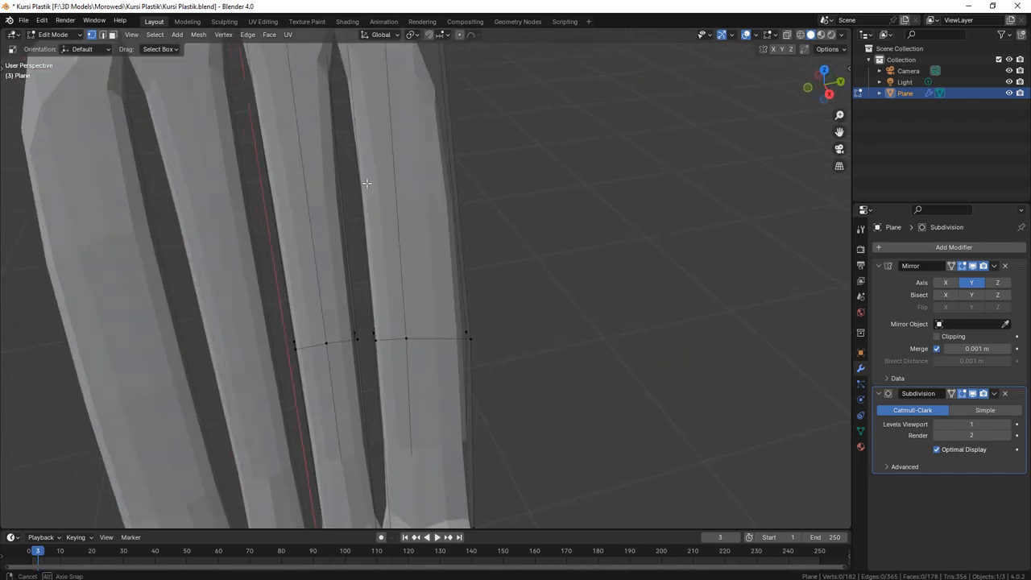
scroll(374, 193, down, 7)
middle_drag(455, 306, 514, 328)
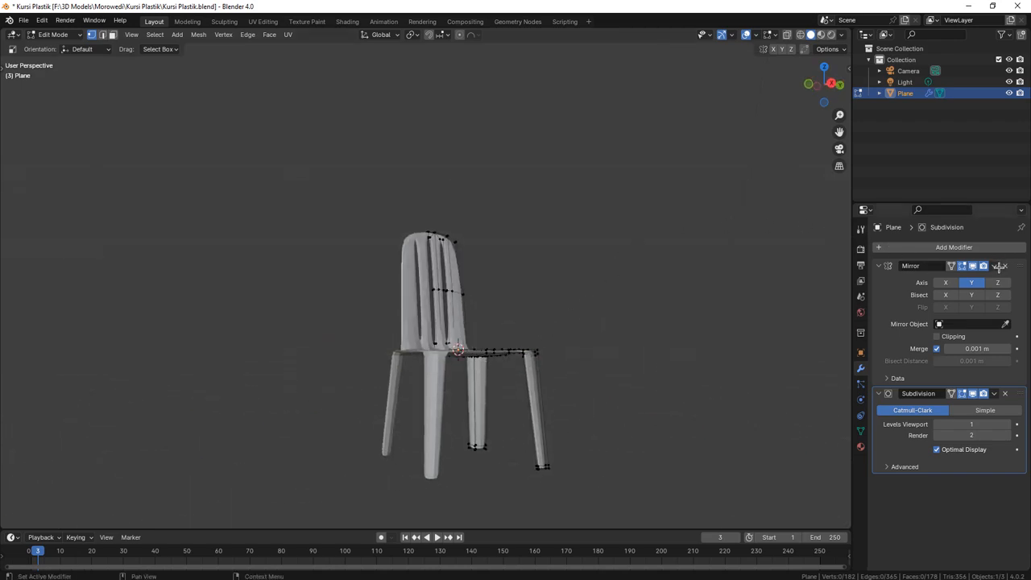
Switch the chair to Object Mode and apply the Mirror modifier, then the Subdivision modifier.
click(993, 393)
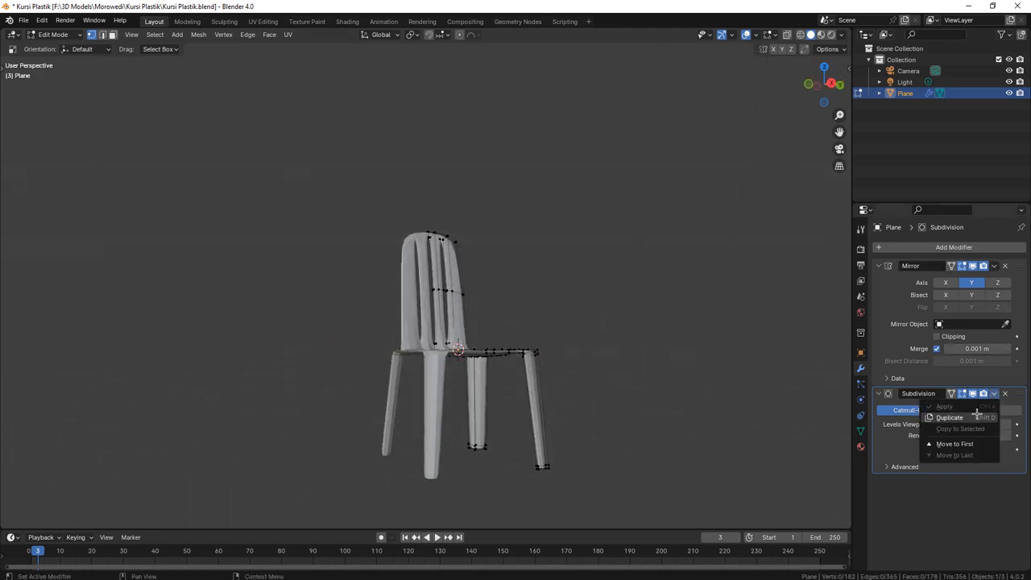
key(Tab)
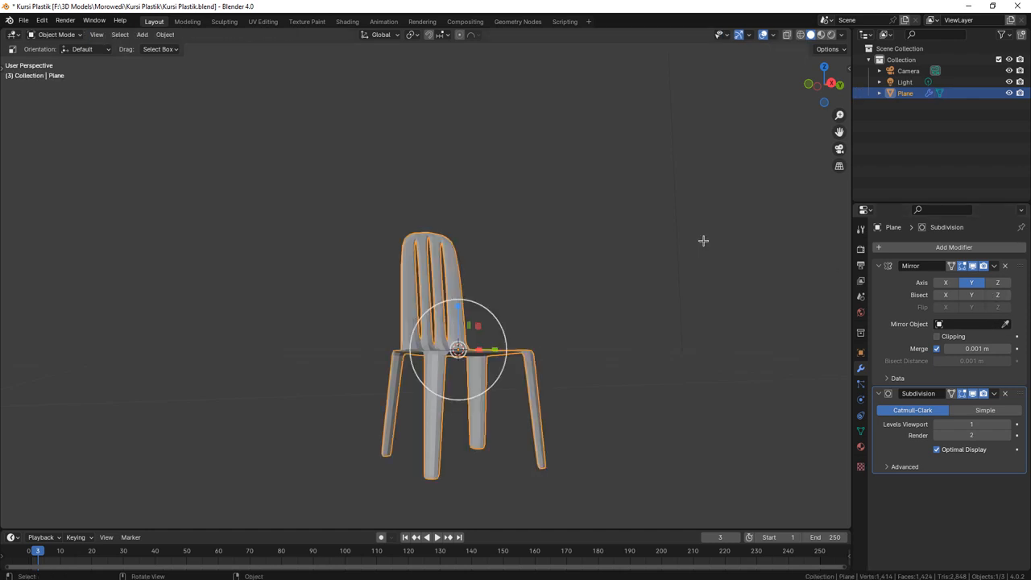
click(993, 266)
click(988, 278)
click(994, 265)
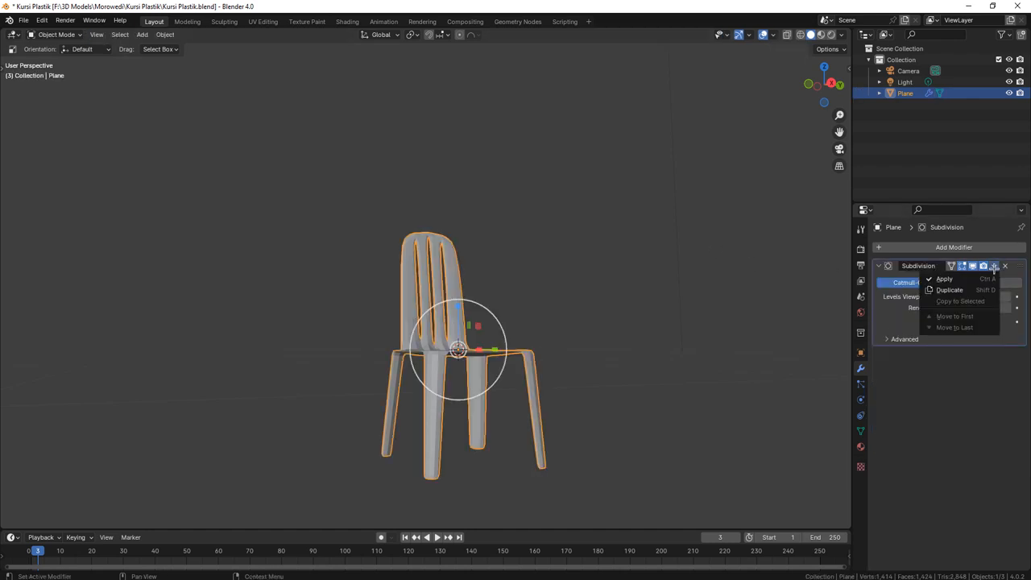
click(985, 277)
Select the chair and give it smooth shading with Shade Smooth.
click(550, 363)
middle_drag(550, 363, 545, 305)
scroll(503, 292, up, 2)
click(469, 295)
scroll(232, 122, up, 2)
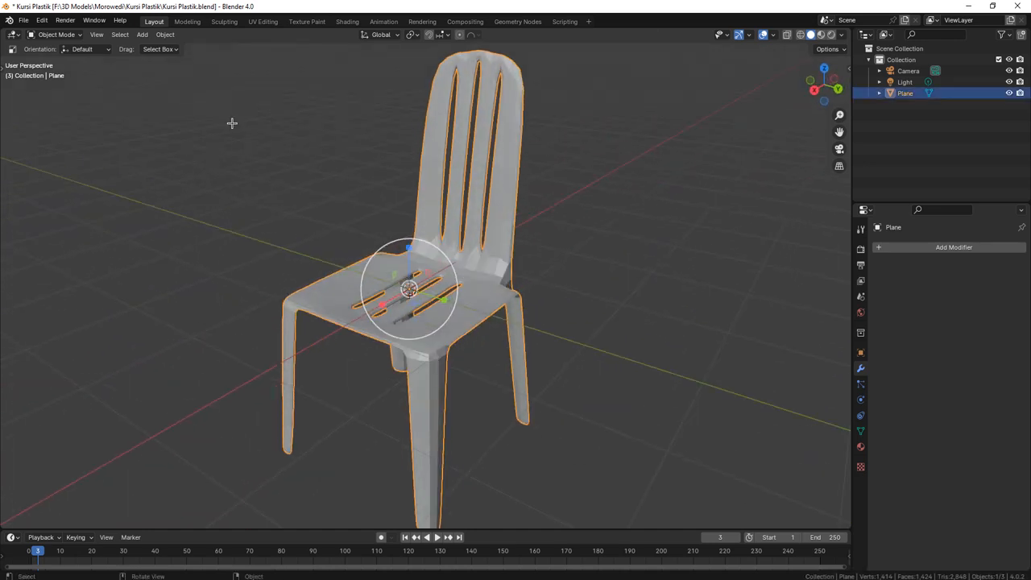
click(165, 35)
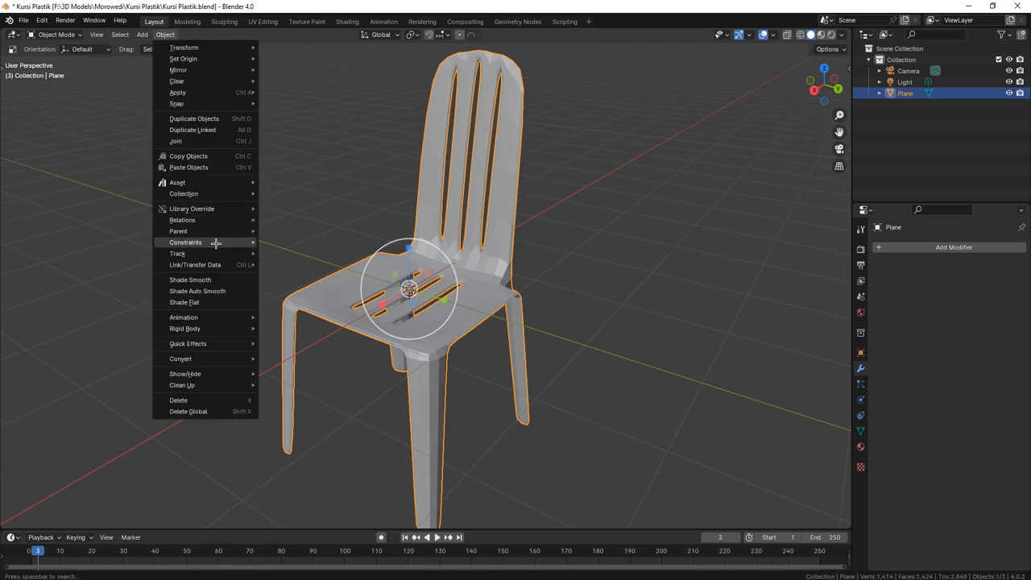
click(190, 280)
Deselect the chair, save the file and view the finished model.
click(532, 314)
middle_drag(533, 315, 420, 367)
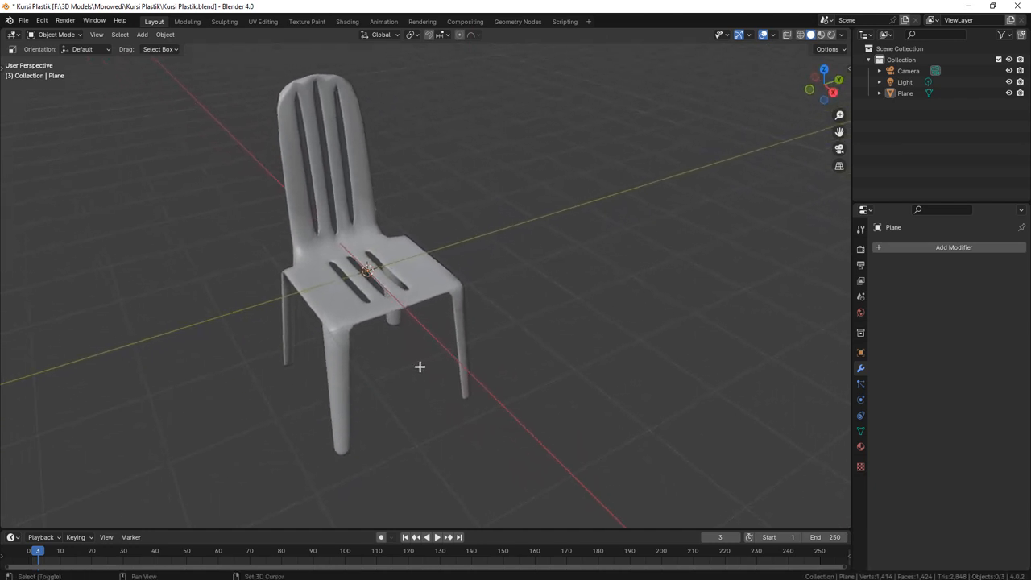
key(ctrl+s)
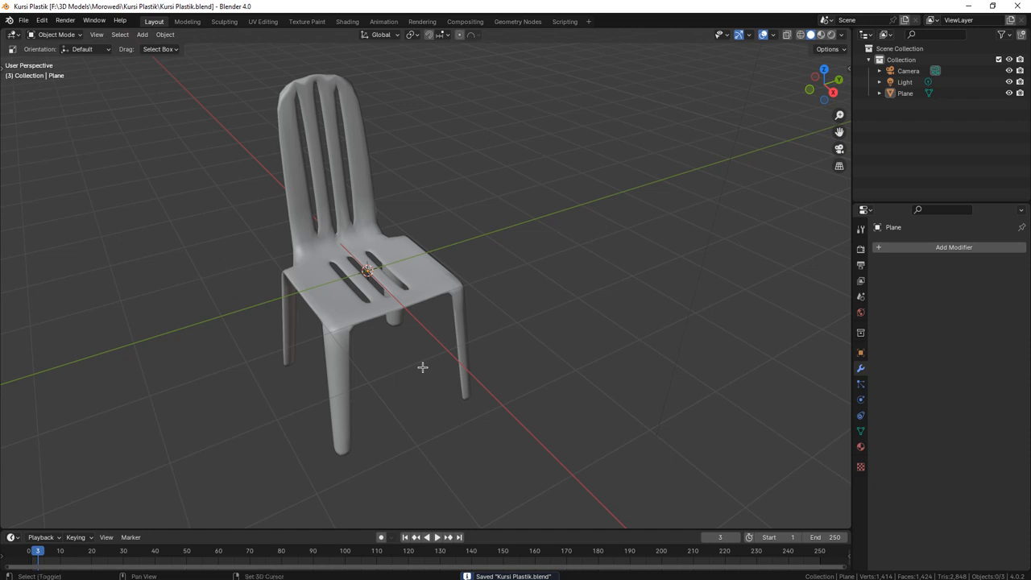
middle_drag(551, 325, 535, 356)
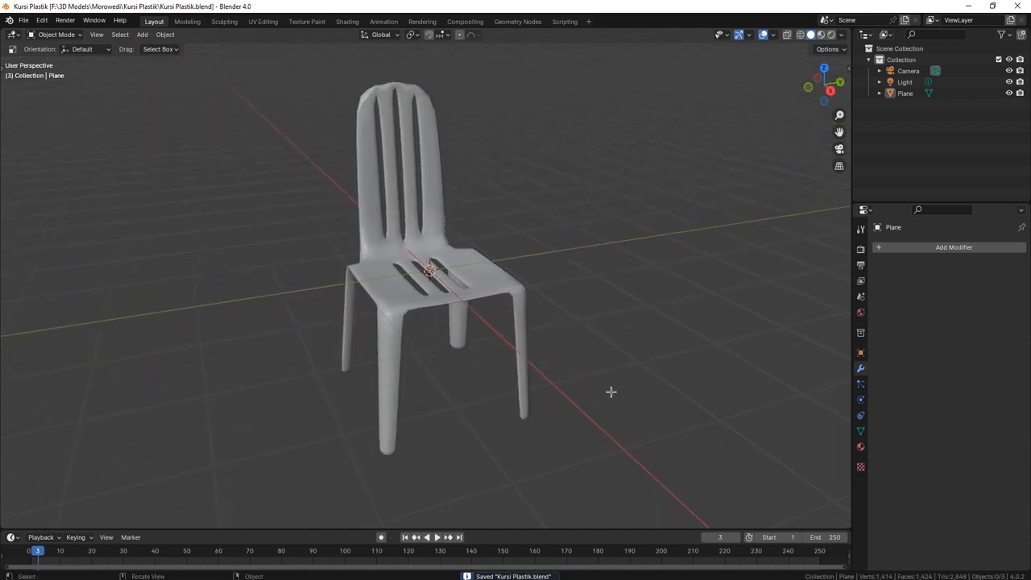